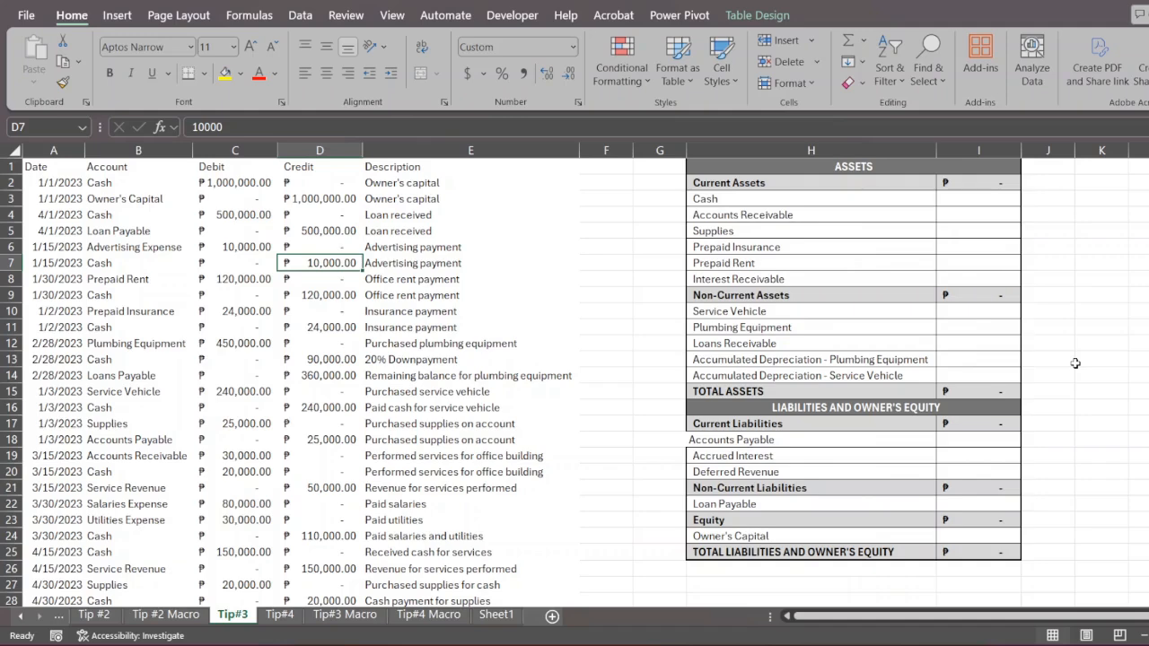
# - Enter 1 in cell Q3 and the bold heading "General Navigation" in cell R3
pyautogui.hscroll(5, 1076, 362)
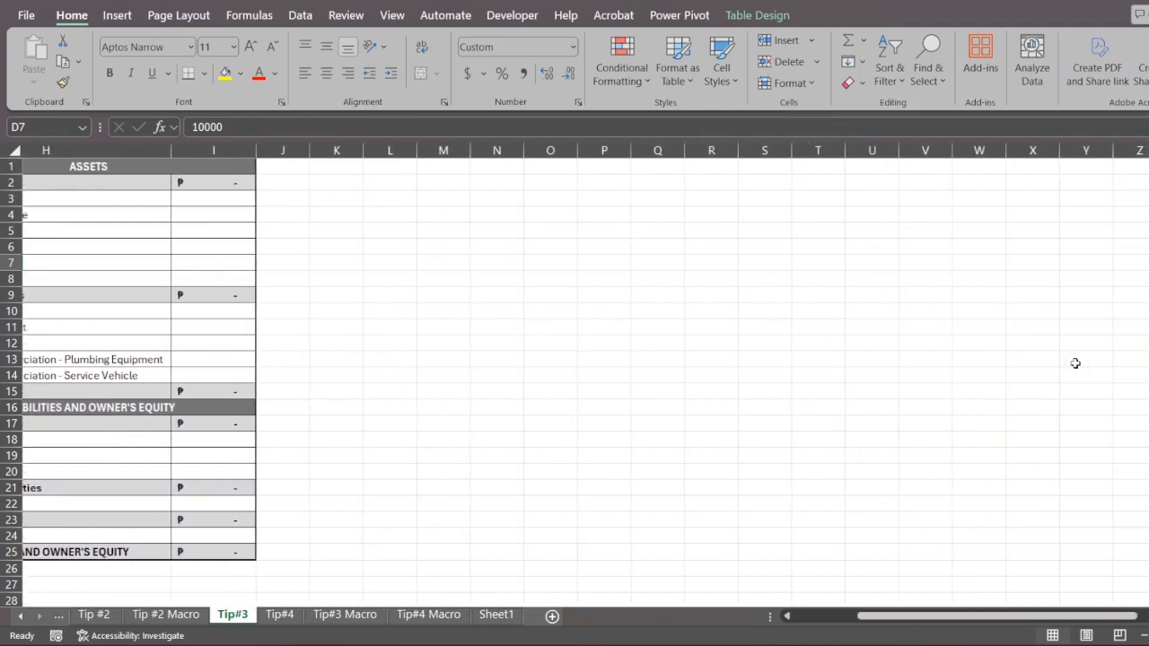
pyautogui.hscroll(1, 1076, 363)
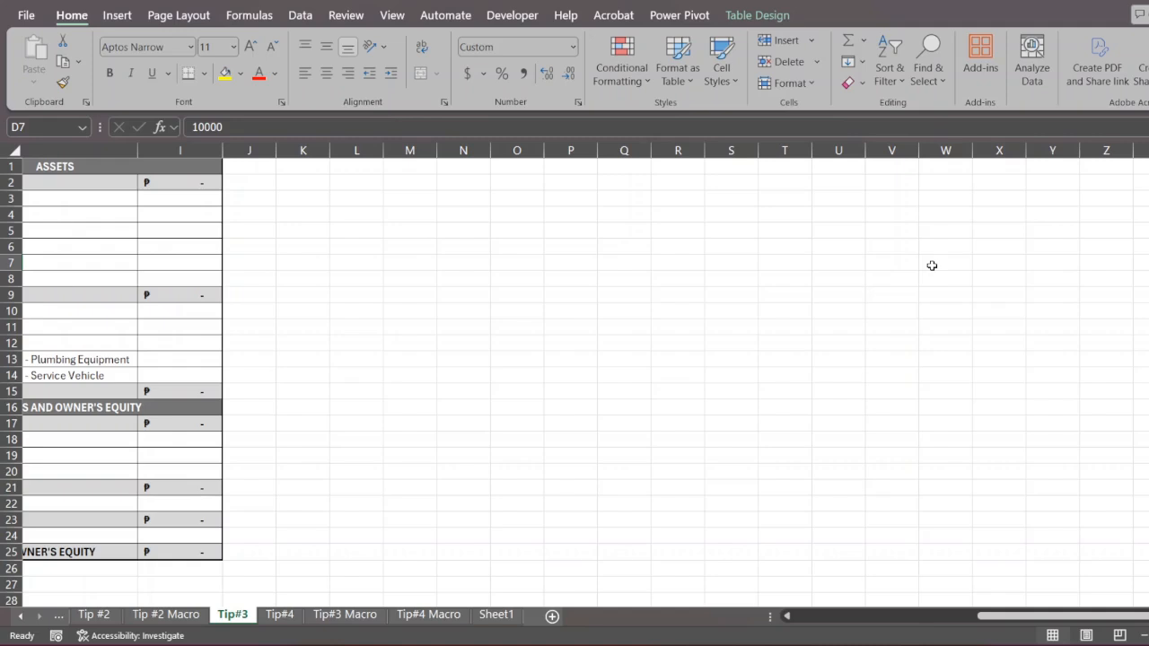
pyautogui.click(607, 197)
pyautogui.write('1.')
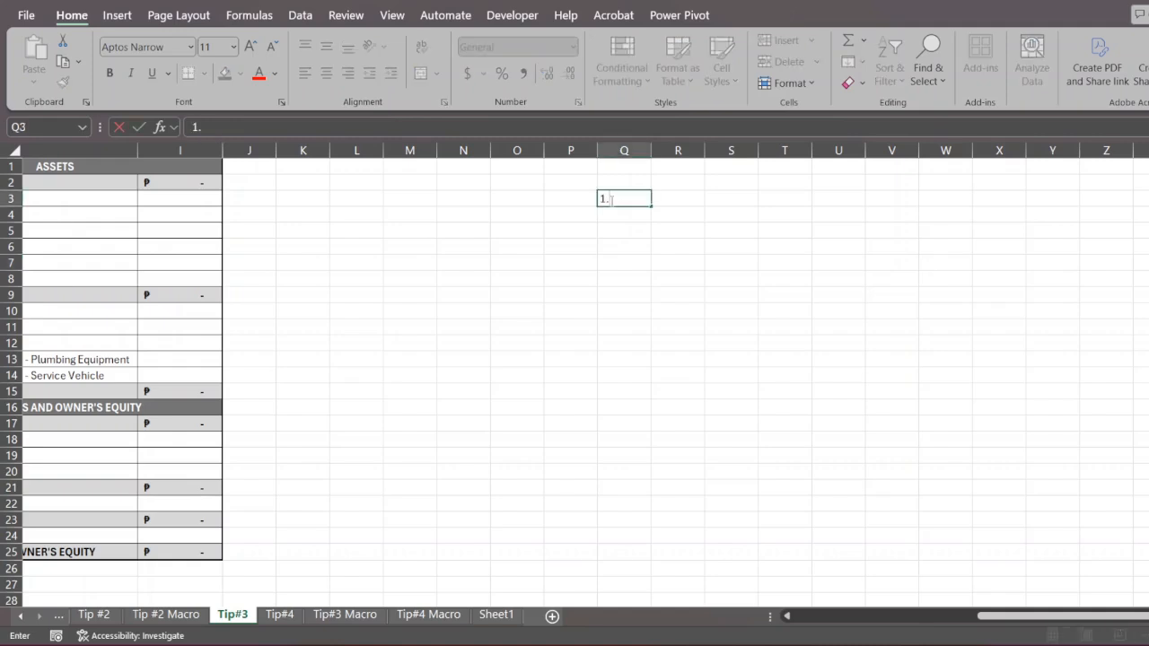
pyautogui.press('Tab')
pyautogui.write('Gene')
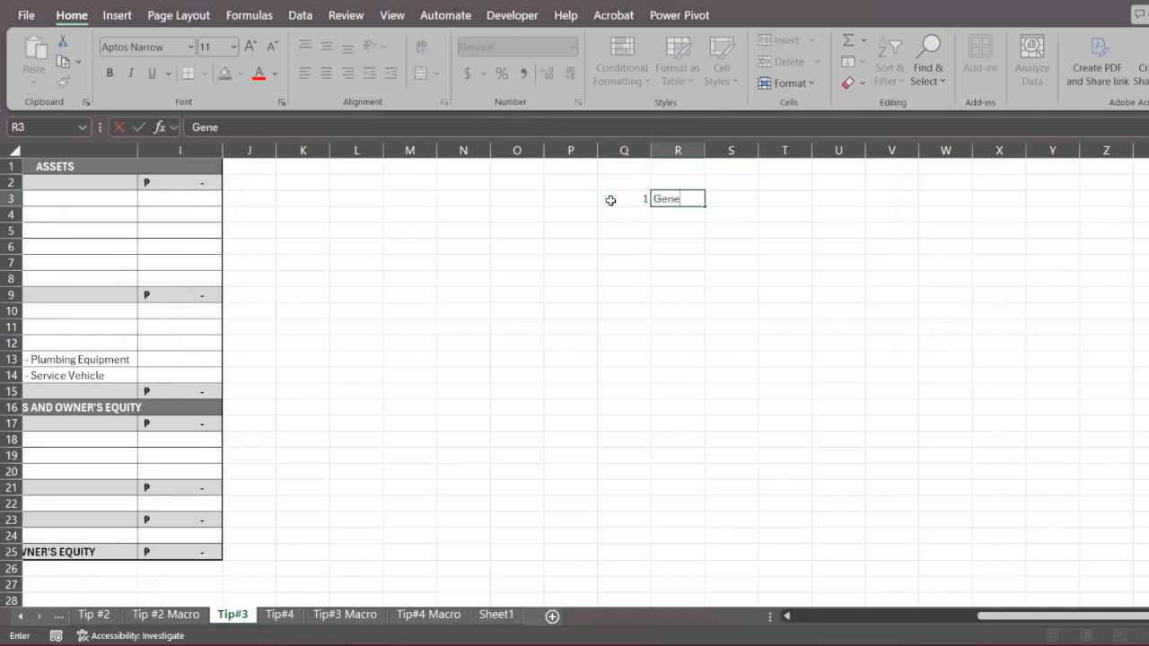
pyautogui.write('ral Navigation')
pyautogui.press('Return')
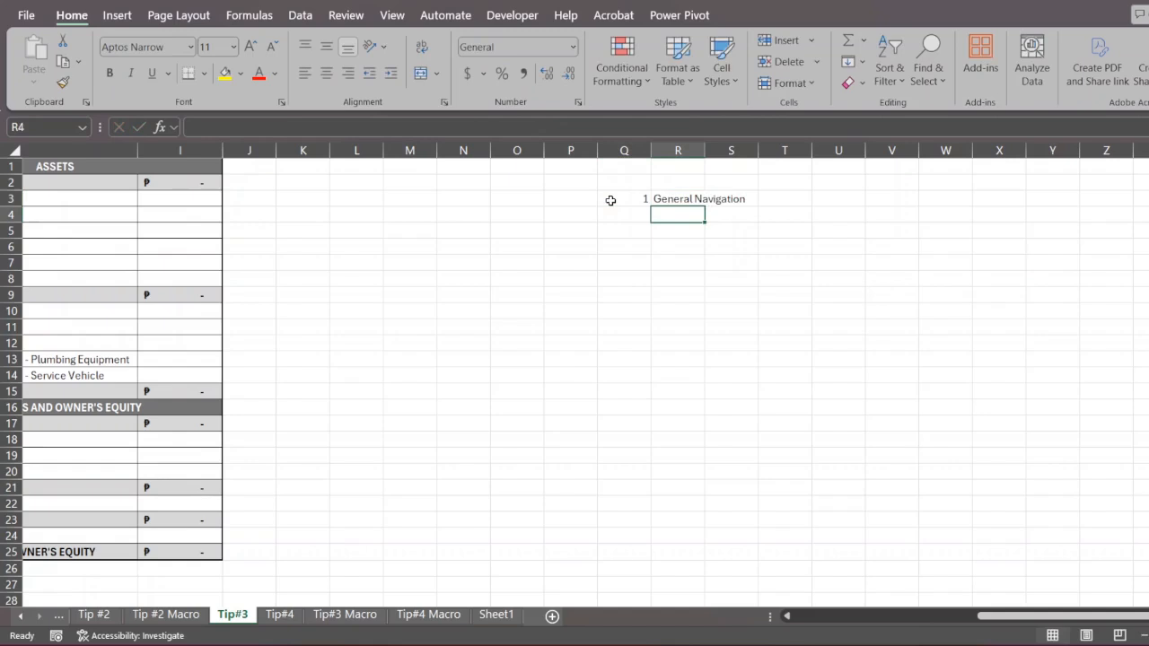
pyautogui.press('Up')
pyautogui.hotkey('ctrl', 'b')
# - Move the active cell one cell at a time around the General Navigation heading and return to cell A1
pyautogui.press('Right')
pyautogui.press('Right')
pyautogui.press('Right')
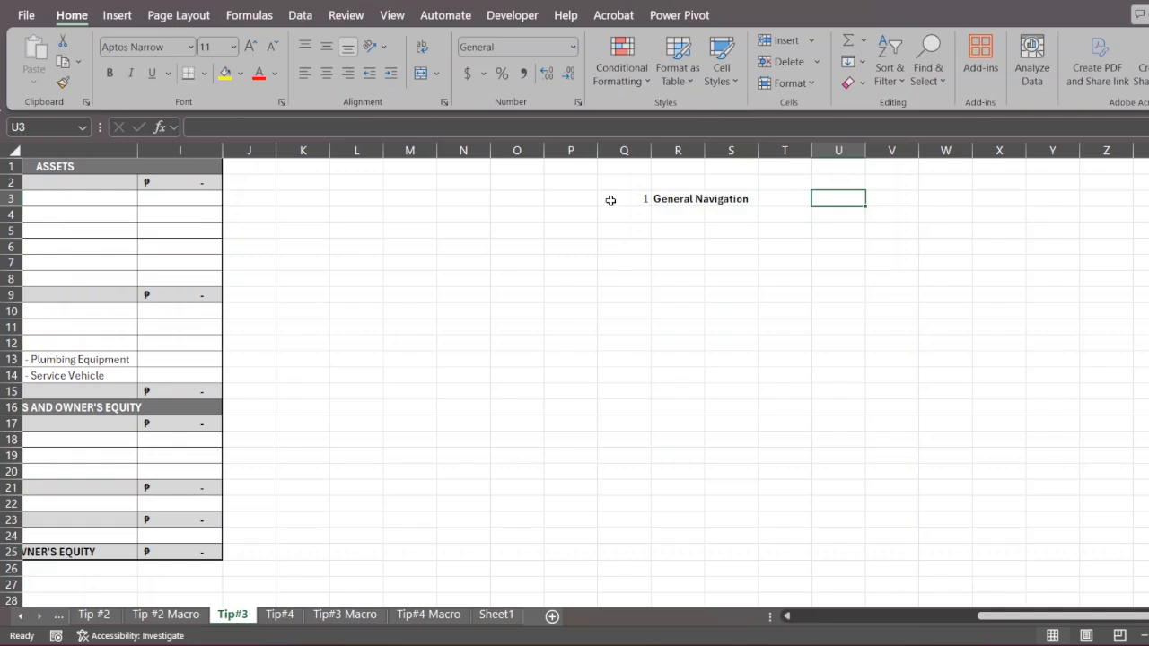
pyautogui.press('Left')
pyautogui.press('Left')
pyautogui.press('Left')
pyautogui.press('Left')
pyautogui.press('Left')
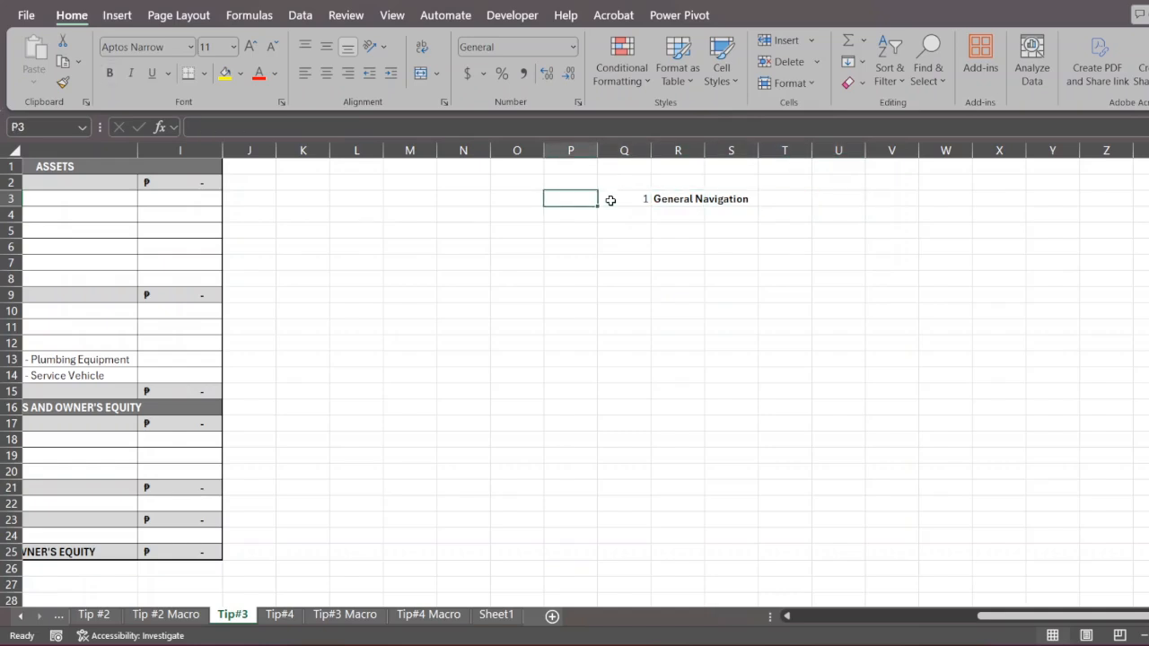
pyautogui.press('Right')
pyautogui.press('Down')
pyautogui.press('Down')
pyautogui.press('Right')
pyautogui.press('Down')
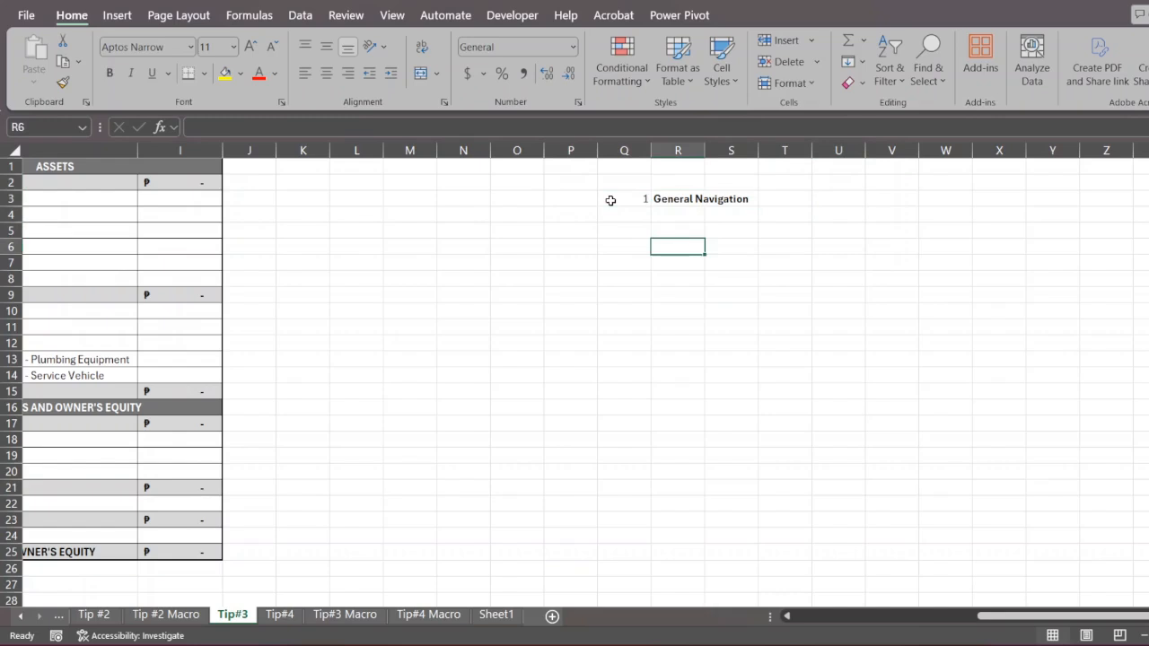
pyautogui.press('Down')
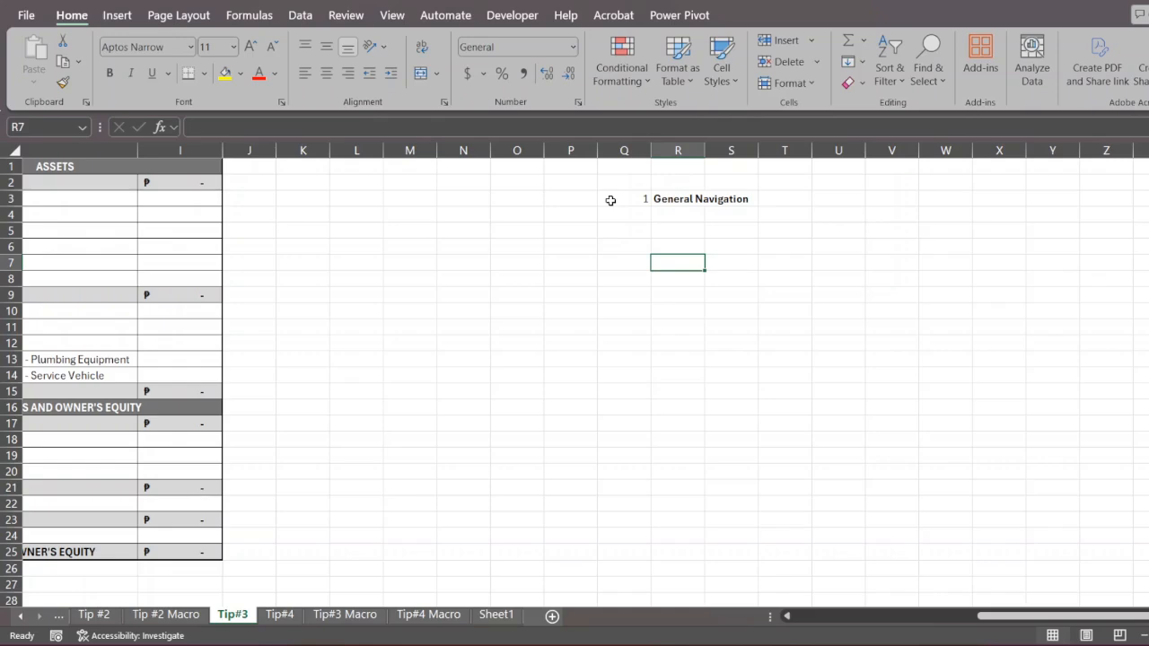
pyautogui.hotkey('ctrl', 'Home')
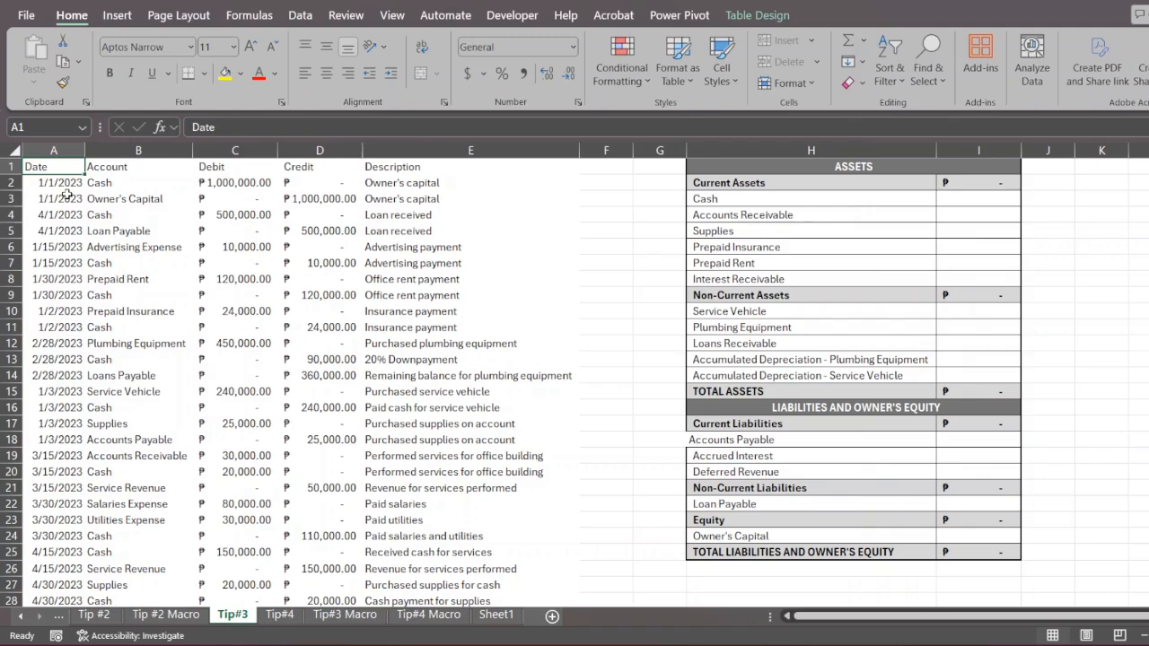
# - Look through the journal table down to its last entry in row 79 and select blank cell H66 beside it
pyautogui.scroll(-20, 546, 332)
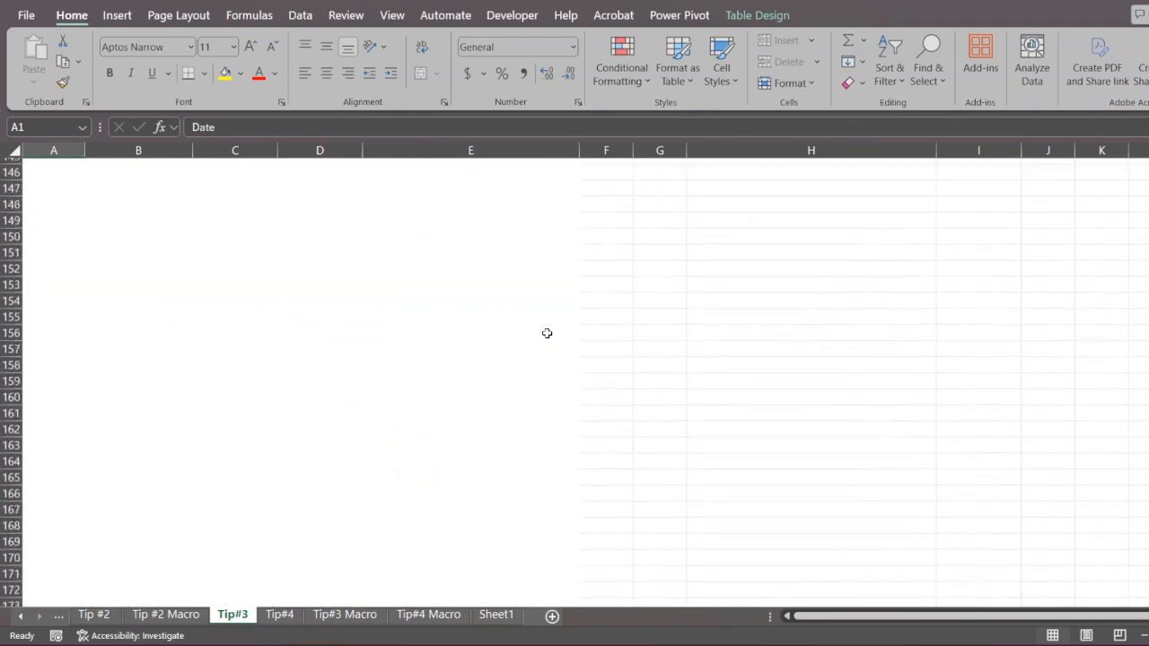
pyautogui.scroll(-9, 547, 333)
pyautogui.scroll(20, 547, 333)
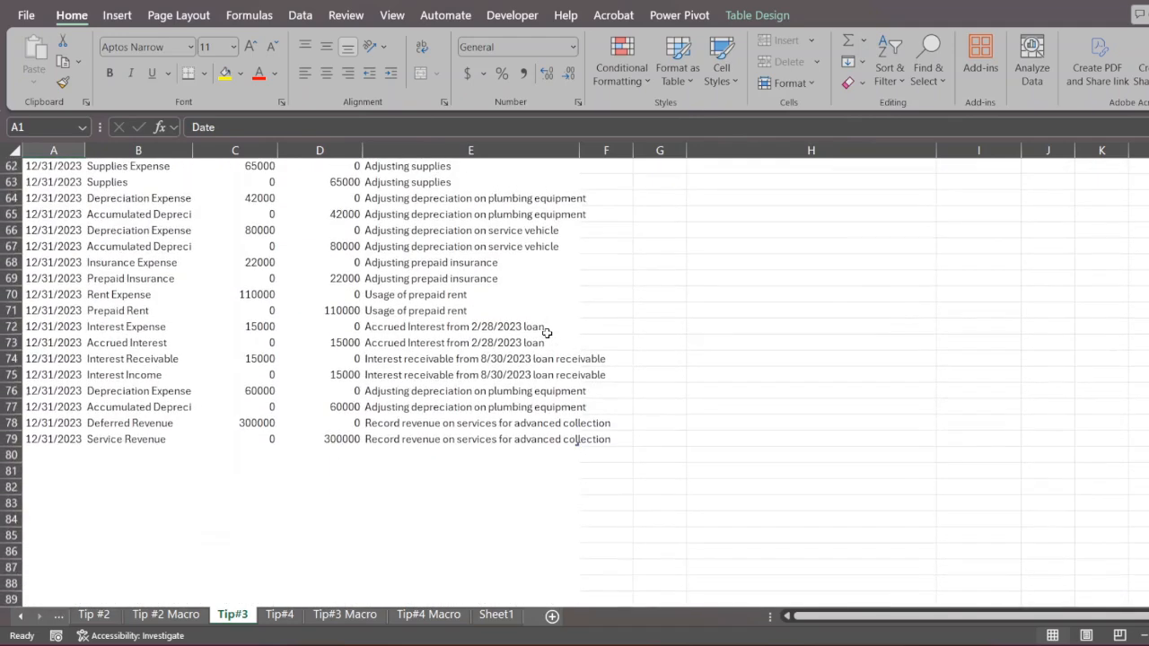
pyautogui.click(101, 440)
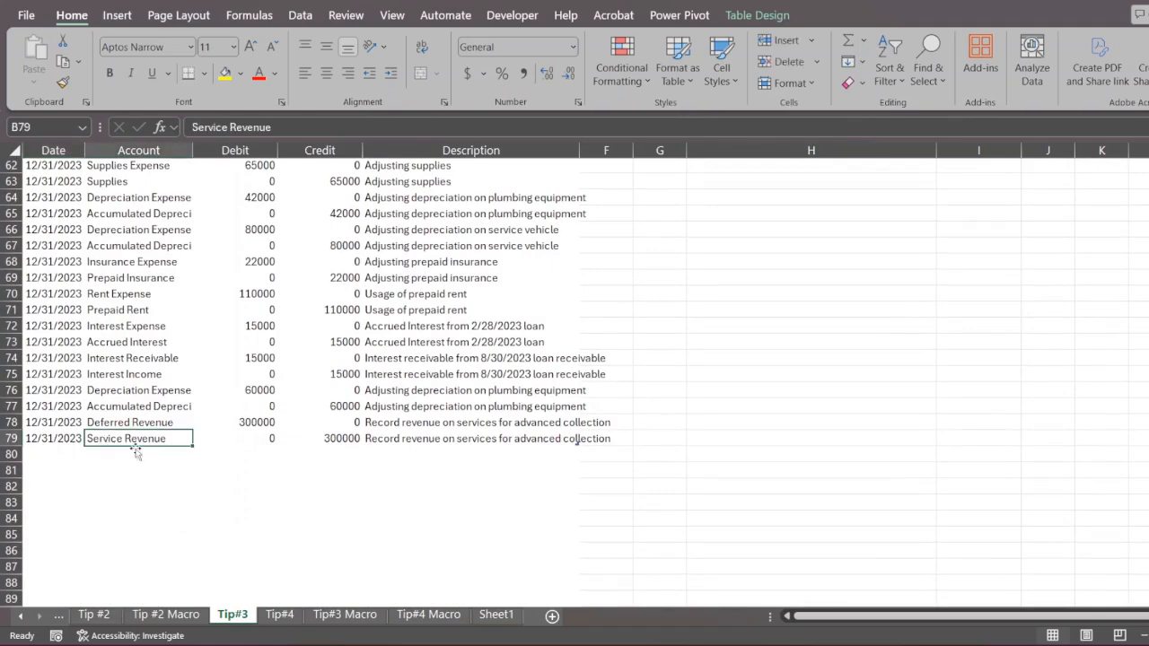
pyautogui.click(790, 235)
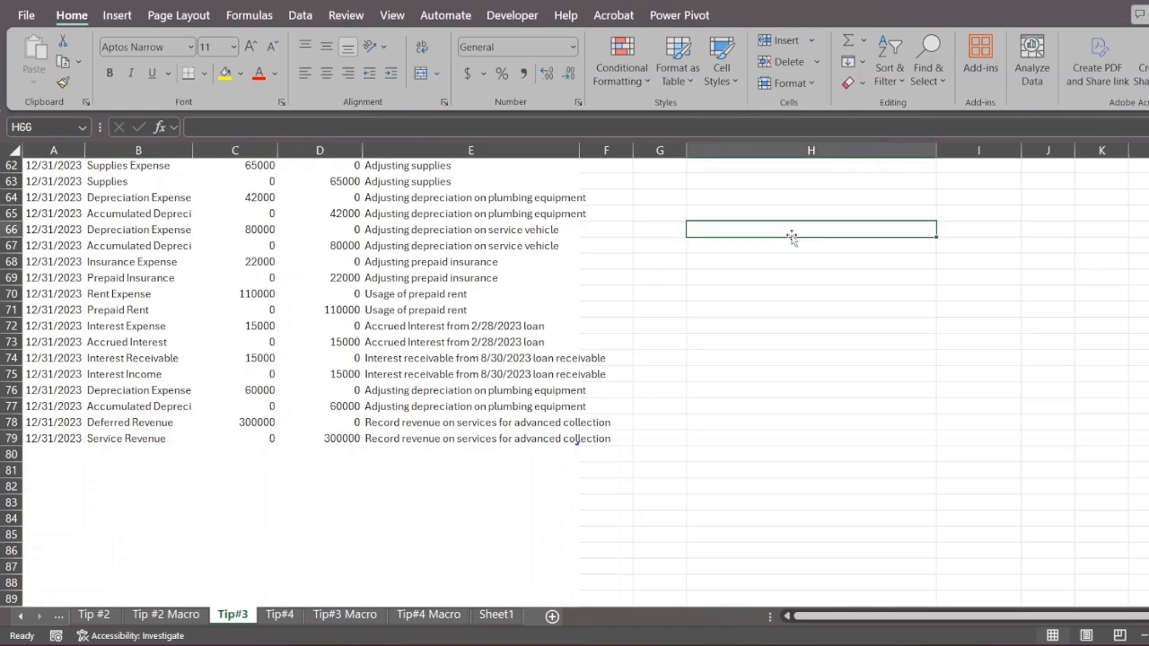
# - Browse the empty rows far below the table, select cell C2672, and jump up to the last Debit entry
pyautogui.scroll(-20, 490, 356)
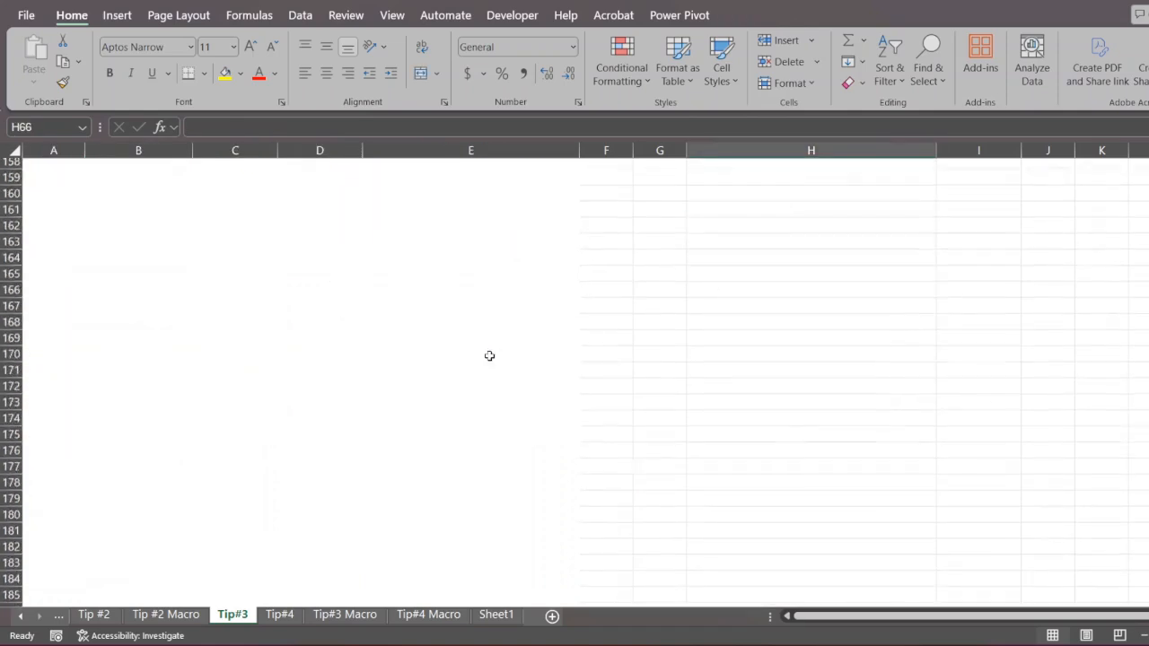
pyautogui.scroll(-20, 489, 357)
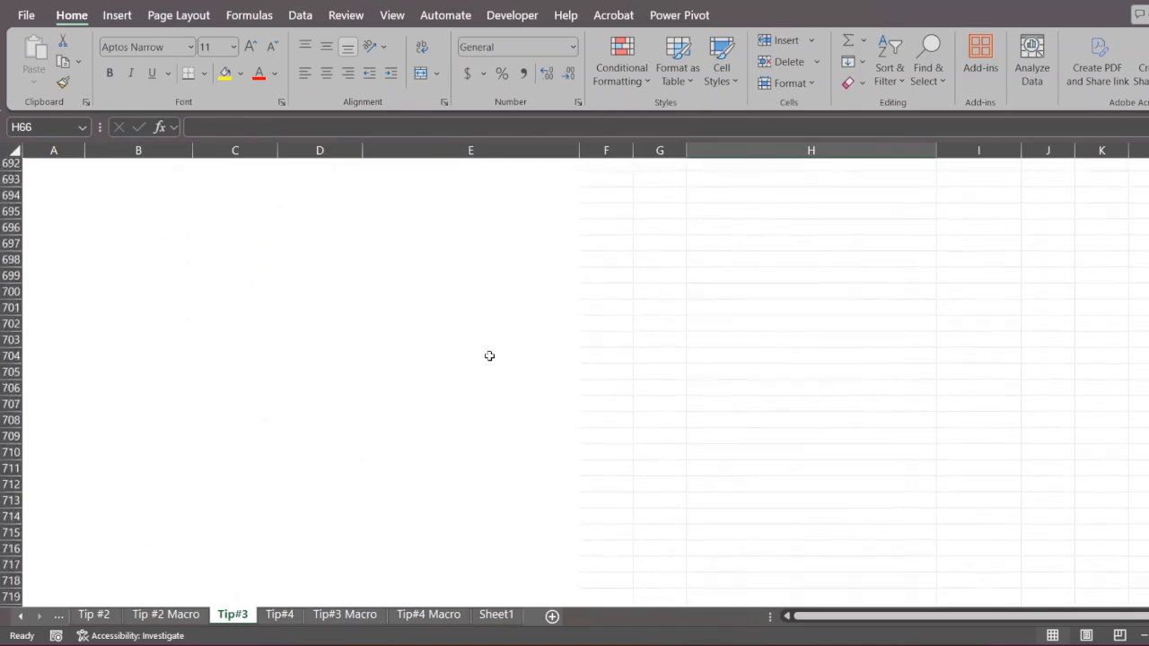
pyautogui.scroll(-20, 489, 356)
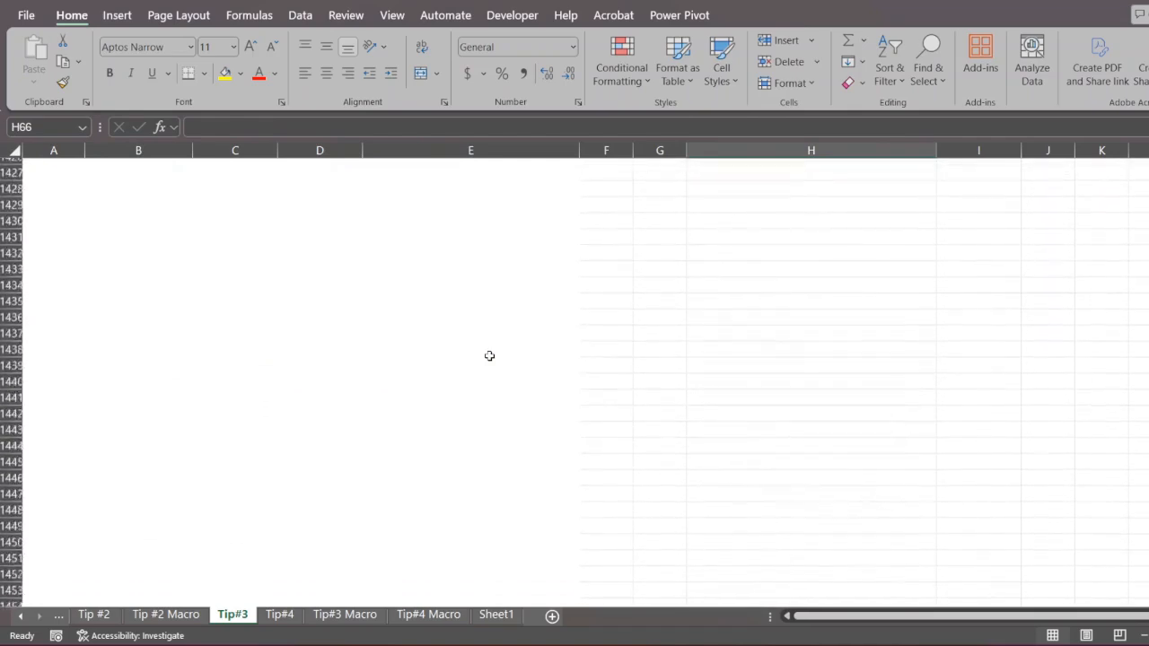
pyautogui.scroll(-20, 489, 356)
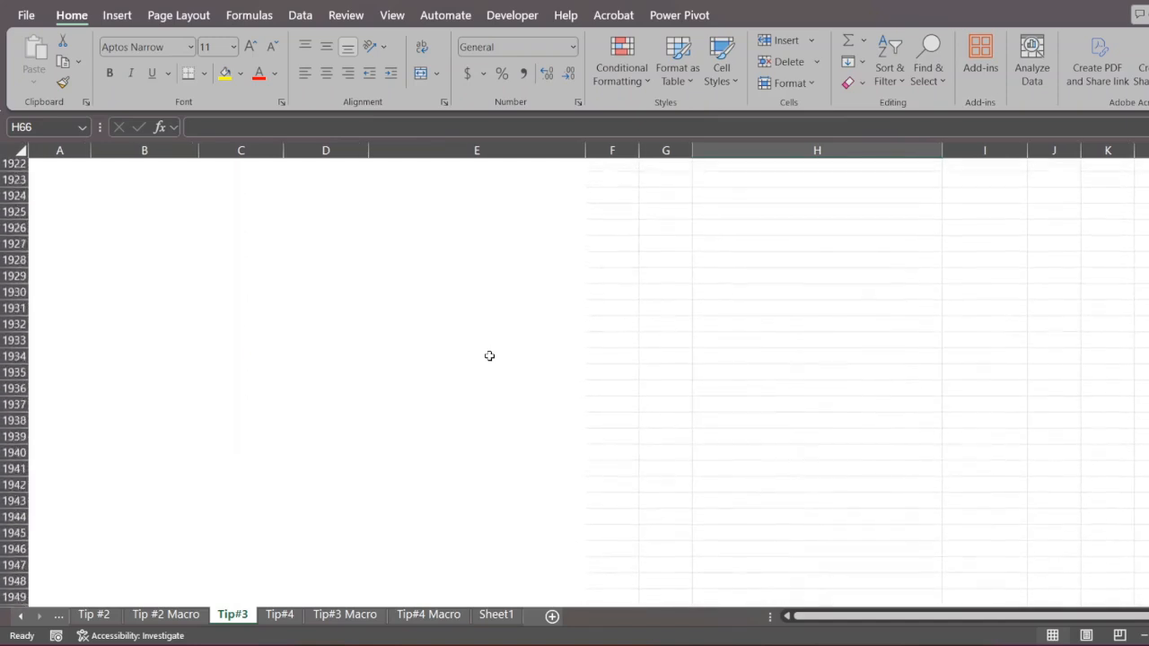
pyautogui.scroll(-20, 489, 357)
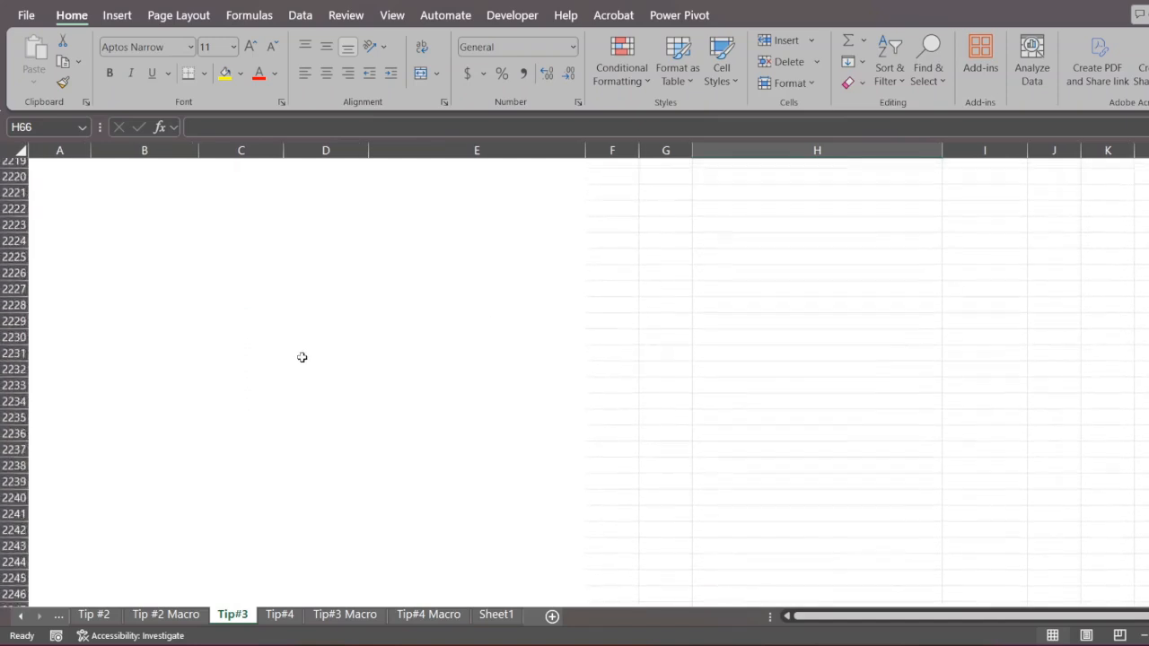
pyautogui.scroll(-20, 302, 357)
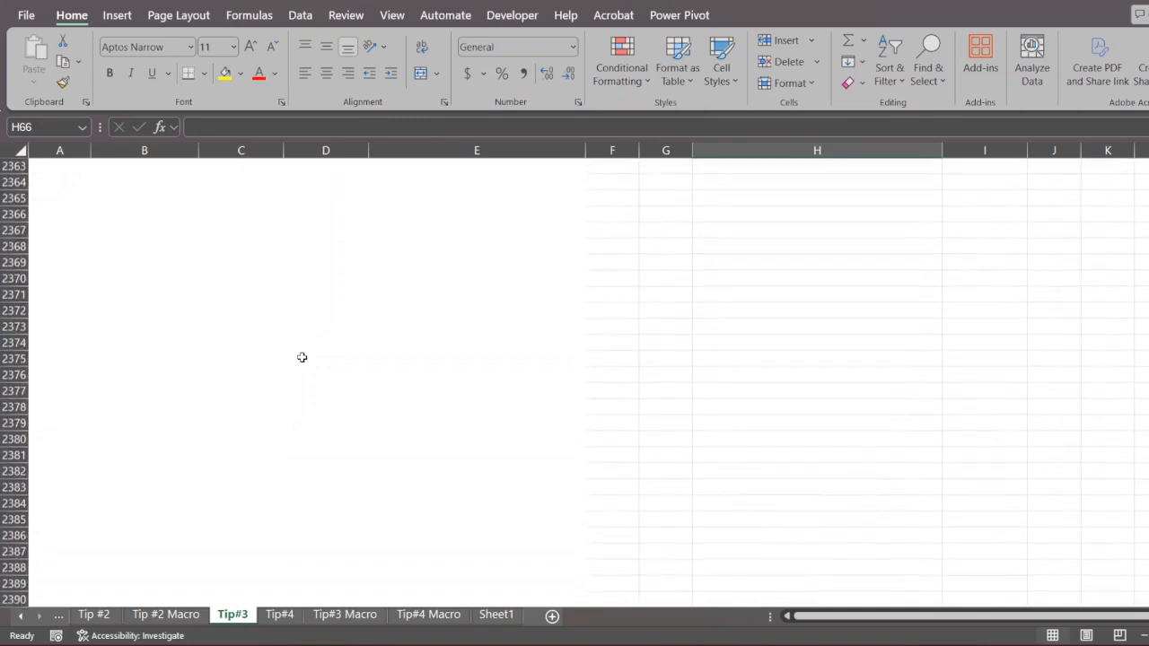
pyautogui.scroll(-20, 301, 358)
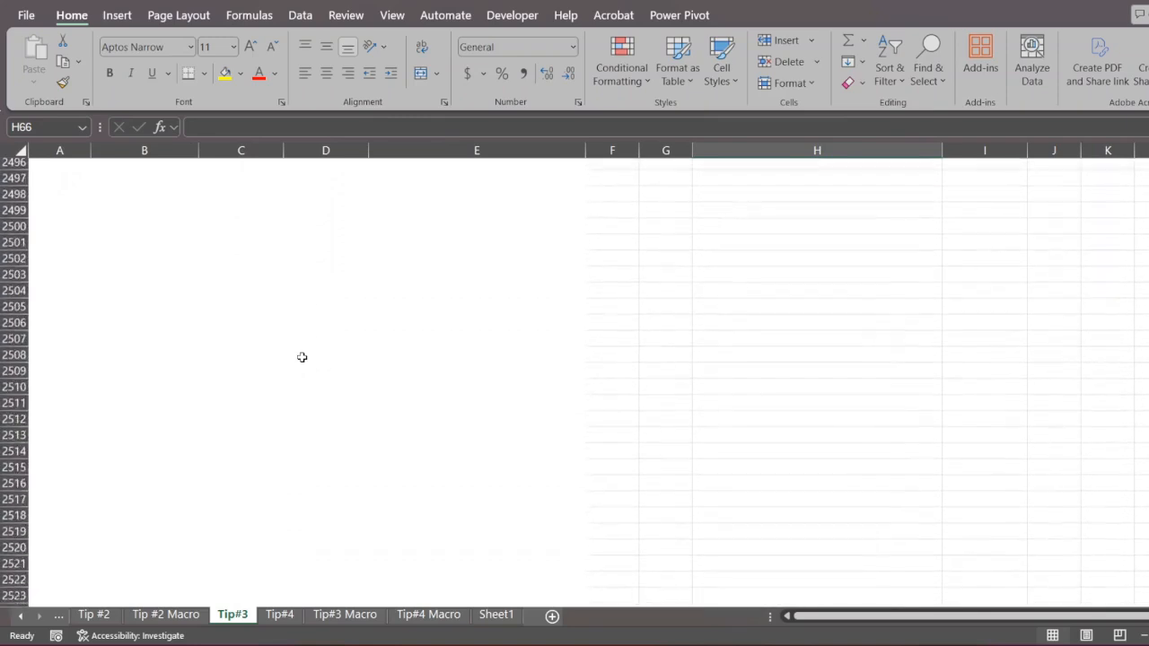
pyautogui.scroll(-20, 301, 358)
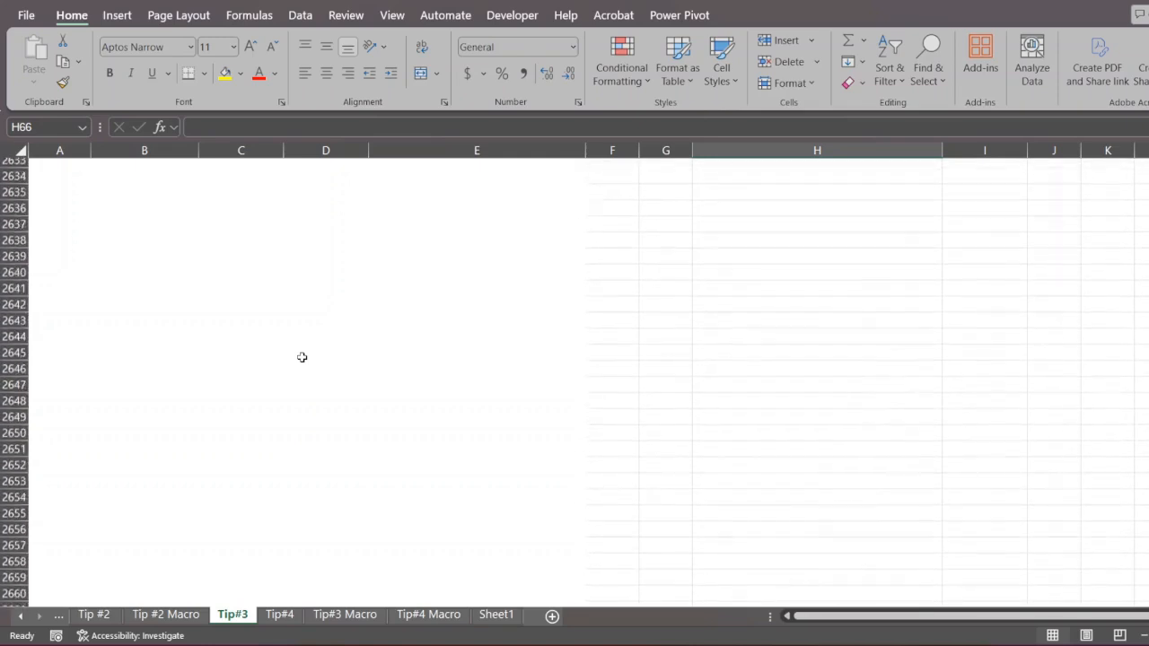
pyautogui.click(204, 433)
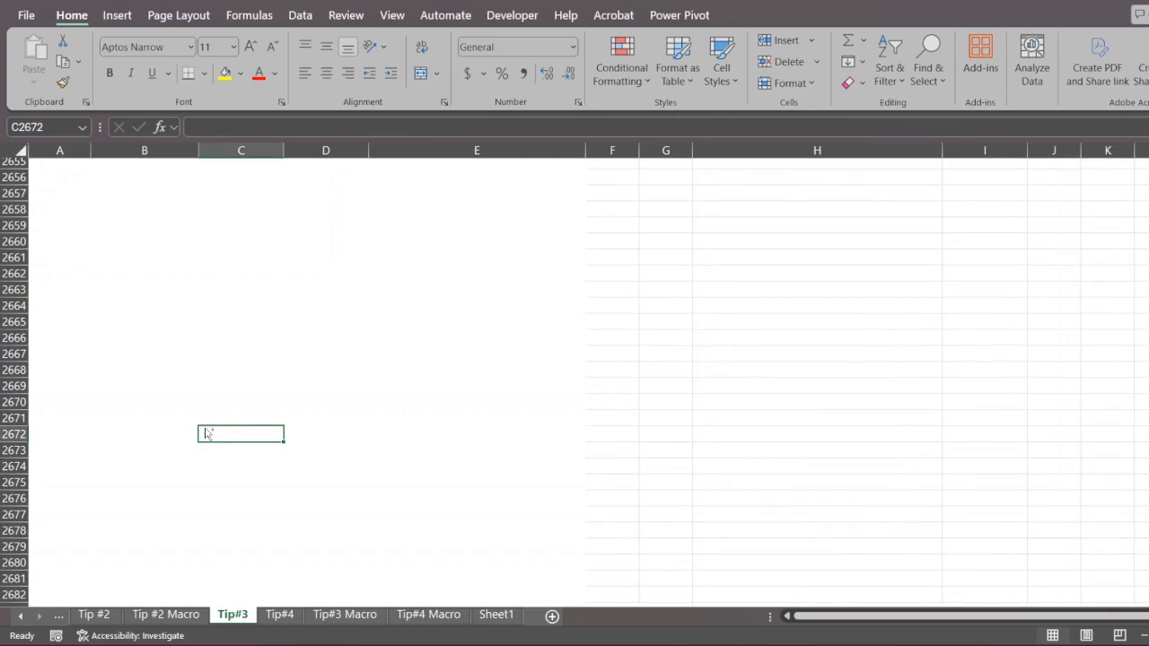
pyautogui.hotkey('ctrl', 'Up')
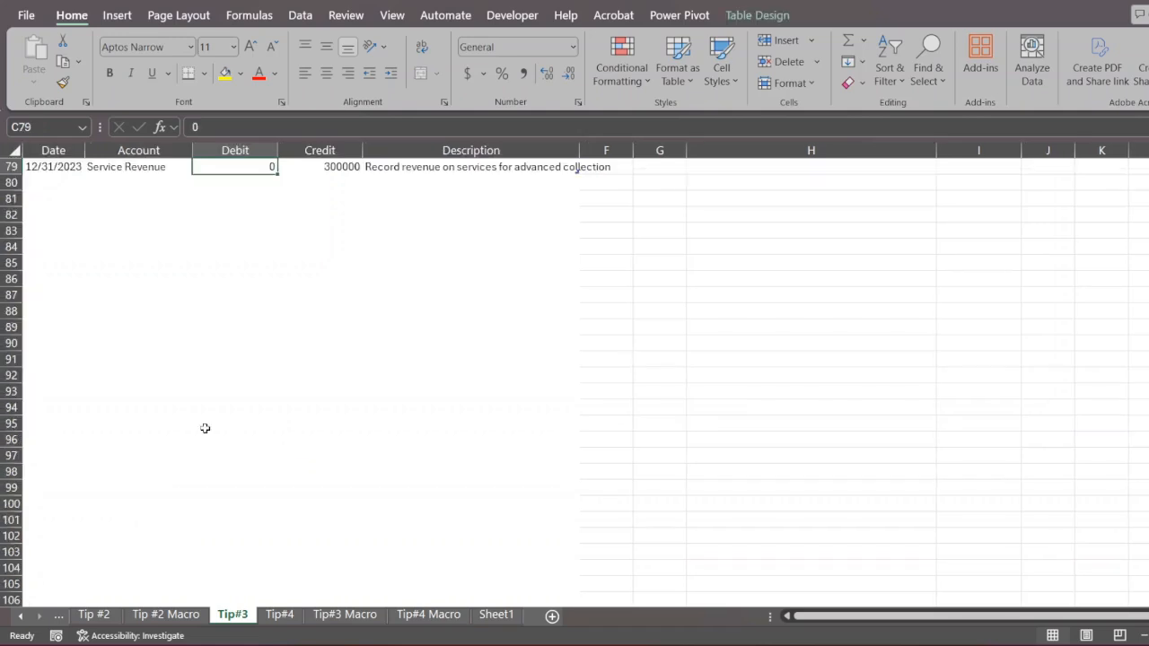
# - Step the active cell through the last Debit and Credit entries, finishing on the Debit value in C76
pyautogui.press('Right')
pyautogui.press('Right')
pyautogui.press('Right')
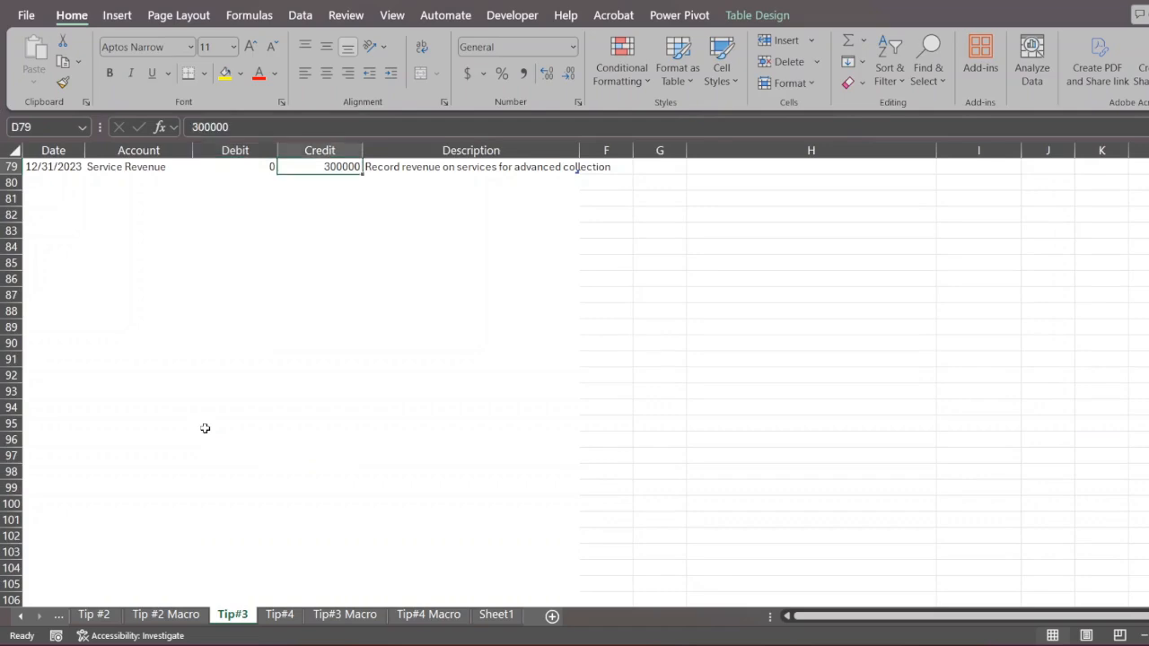
pyautogui.press('Up')
pyautogui.press('Up')
pyautogui.press('Left')
pyautogui.press('Left')
pyautogui.press('Up')
pyautogui.press('Up')
pyautogui.press('Up')
pyautogui.press('Up')
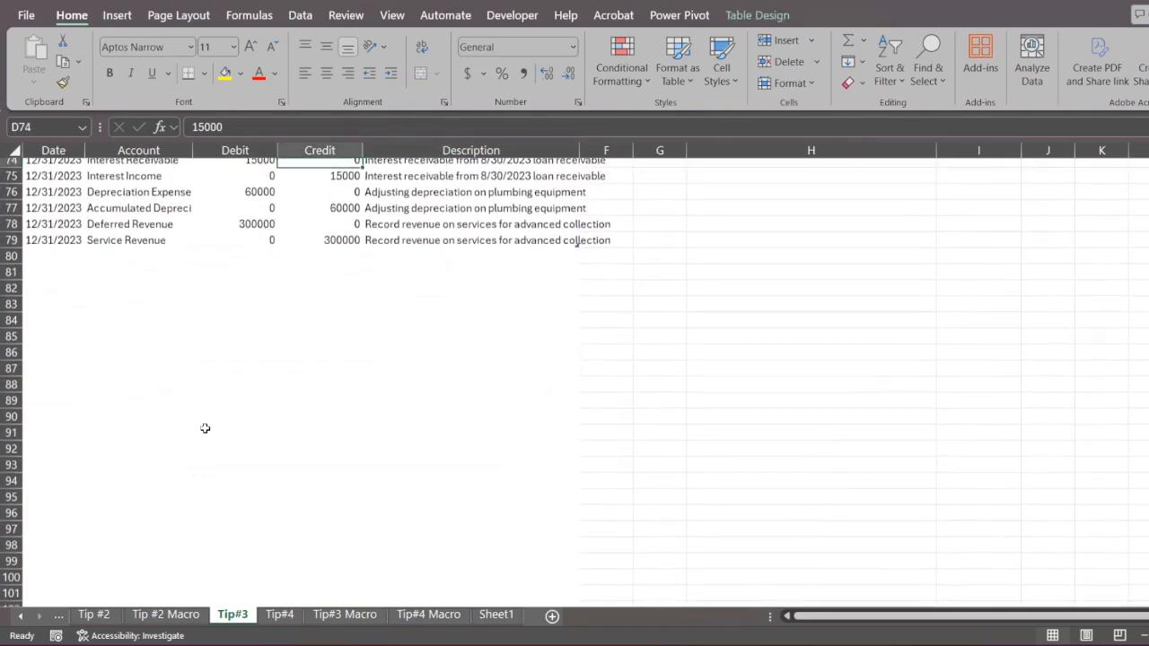
pyautogui.press('Left')
pyautogui.press('Down')
pyautogui.press('Down')
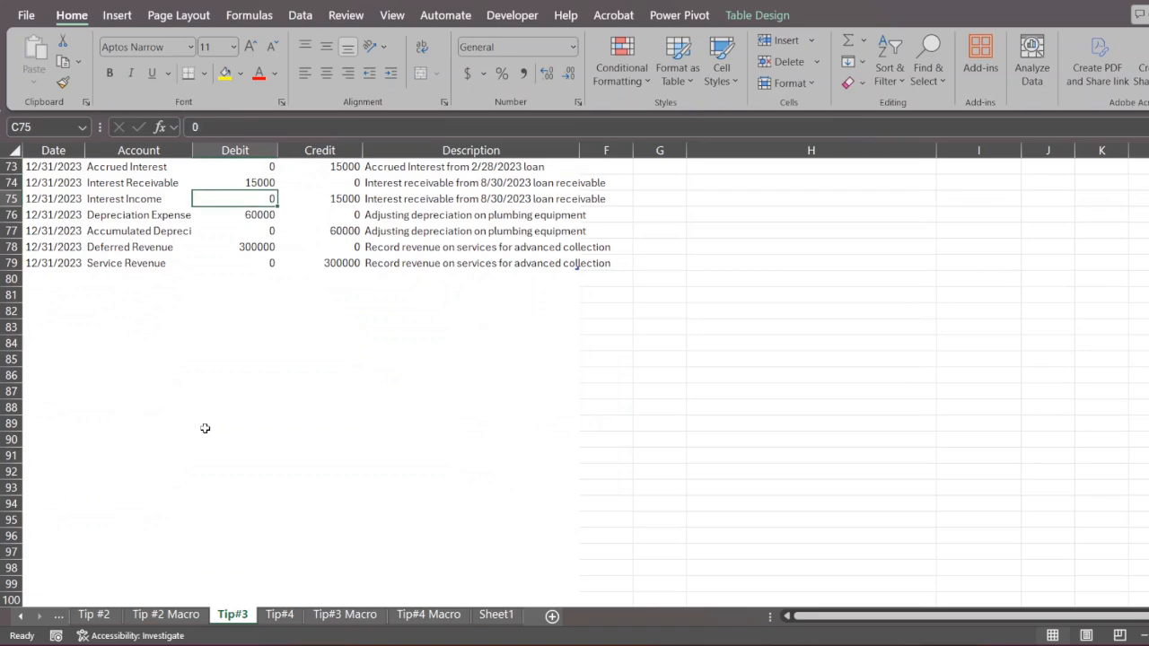
pyautogui.press('Down')
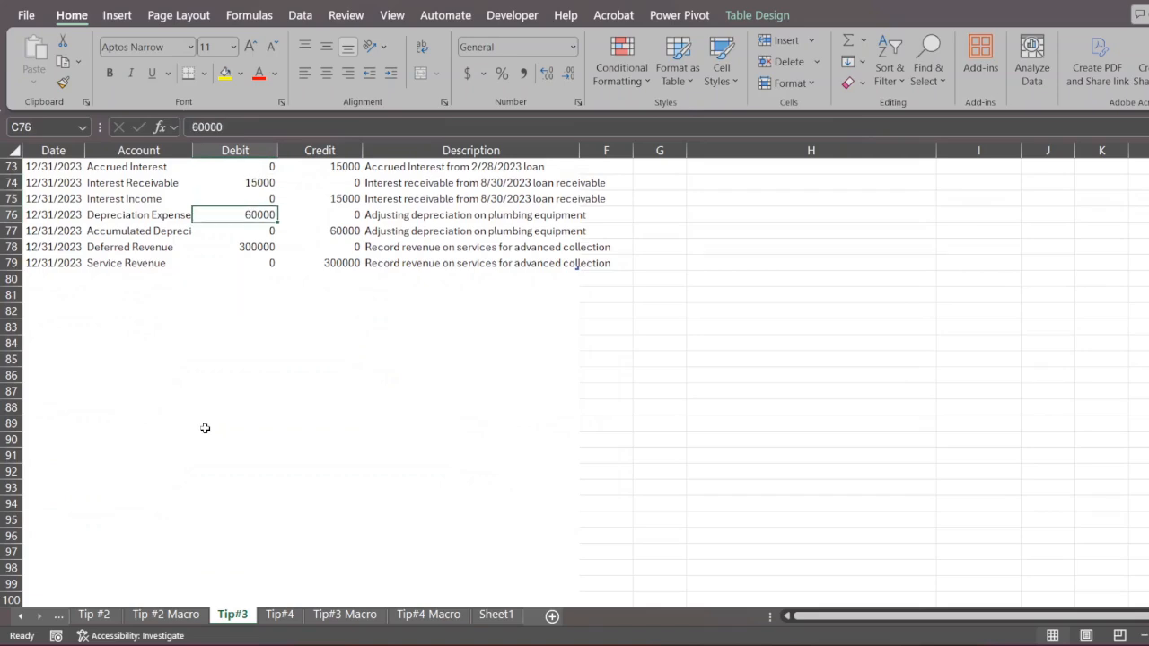
# - Jump the active cell between the outer edges of the journal table, finishing on the last Date entry in A79
pyautogui.hotkey('ctrl', 'Left')
pyautogui.hotkey('ctrl', 'Right')
pyautogui.hotkey('ctrl', 'Left')
pyautogui.hotkey('ctrl', 'Up')
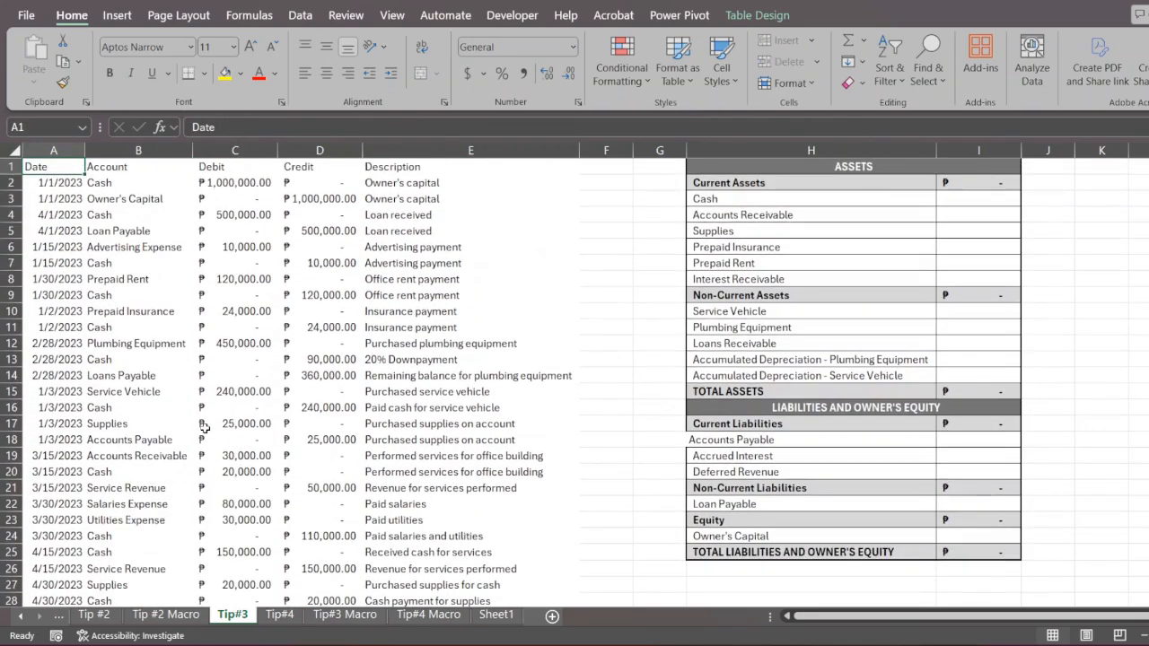
pyautogui.hotkey('ctrl', 'Right')
pyautogui.hotkey('ctrl', 'Down')
pyautogui.hotkey('ctrl', 'Left')
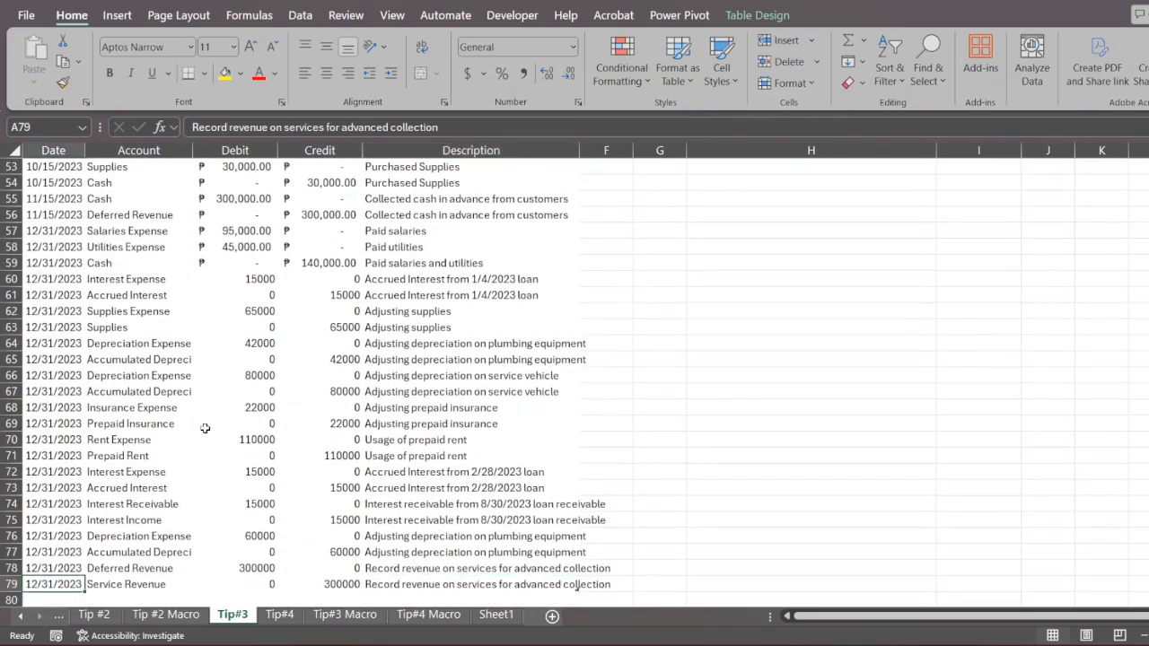
pyautogui.hotkey('ctrl', 'Up')
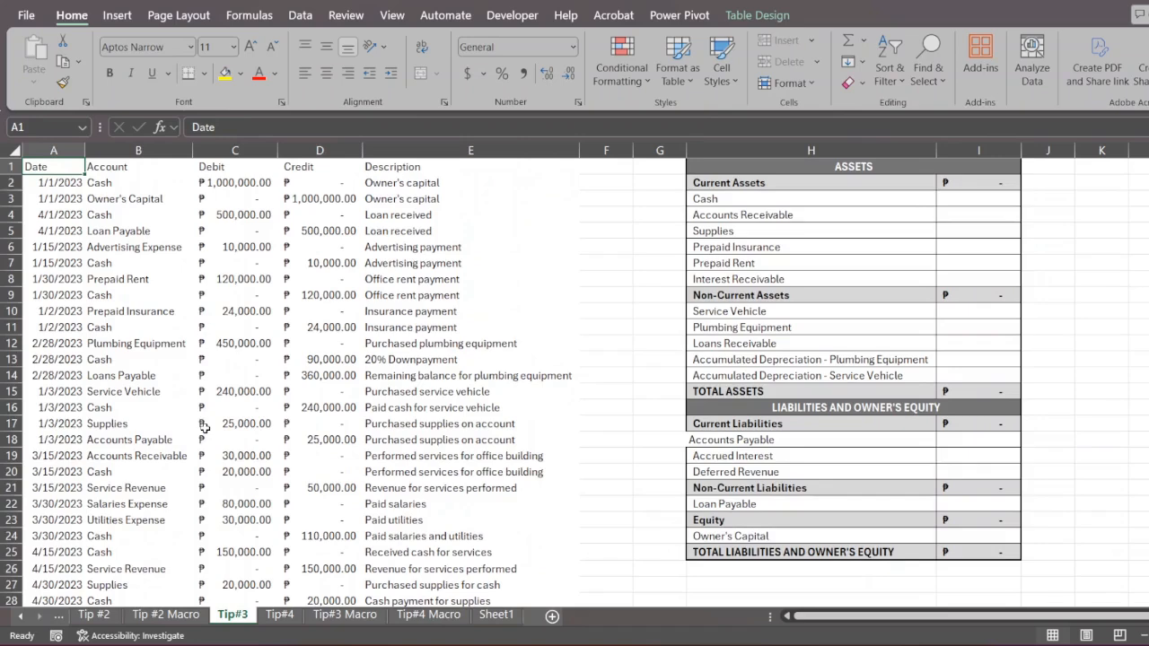
pyautogui.hotkey('ctrl', 'Down')
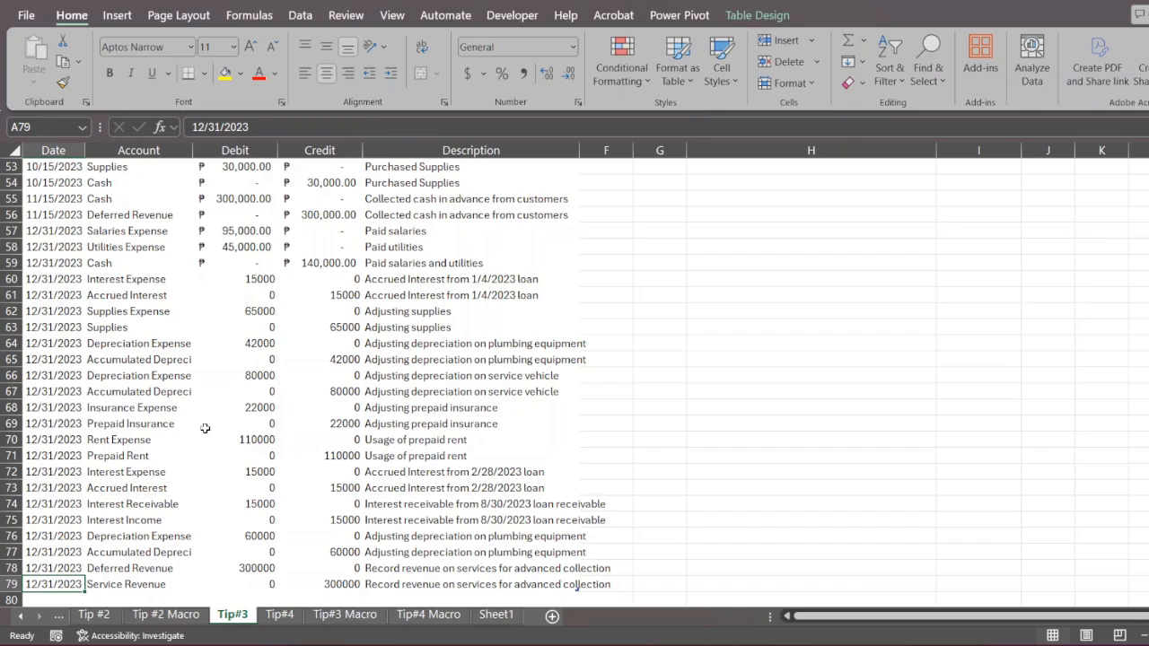
# - Jump from blank cell A82 to the last worksheet row, return to the table's final entry, and select its Account cell
pyautogui.press('Down')
pyautogui.press('Down')
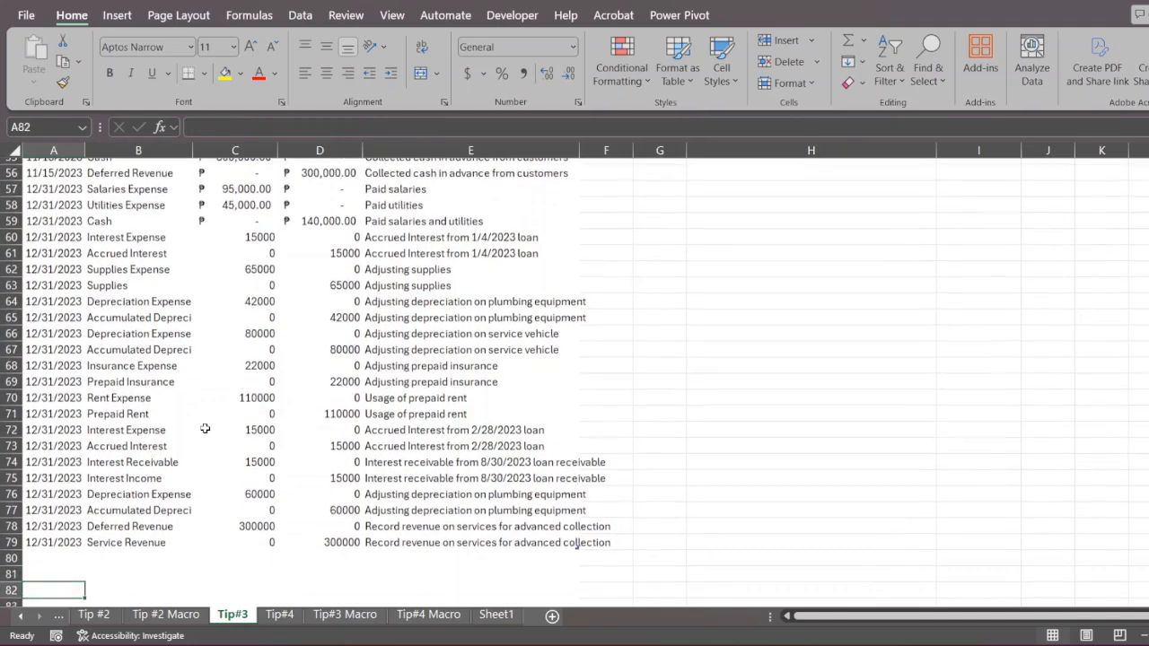
pyautogui.hotkey('ctrl', 'Down')
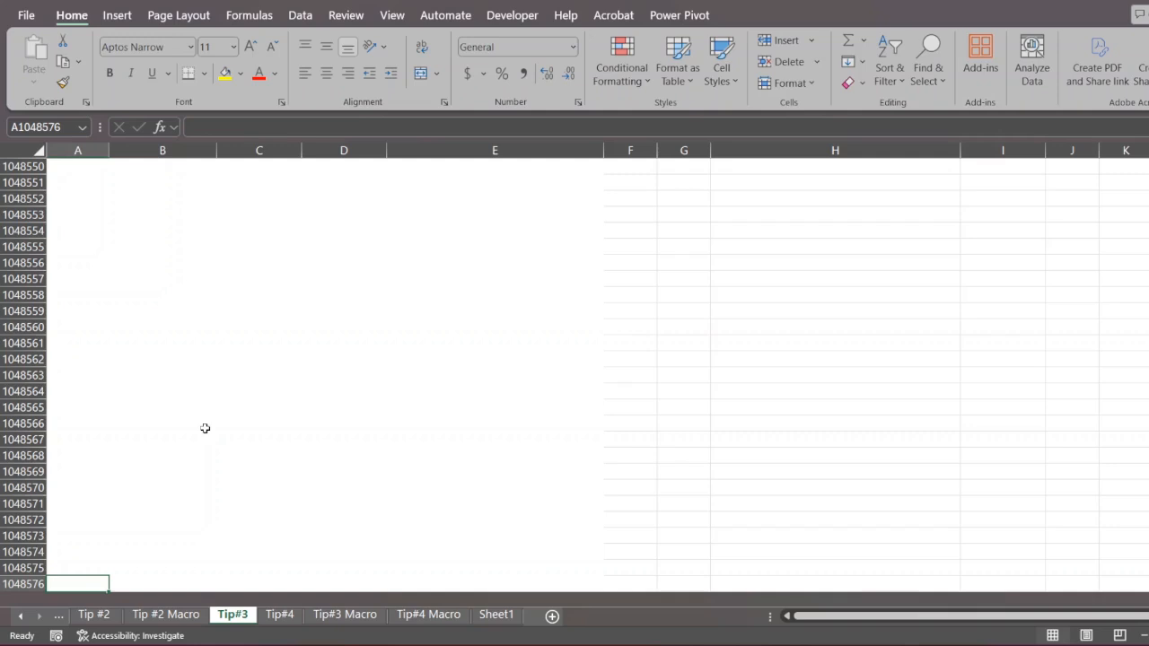
pyautogui.hotkey('ctrl', 'Up')
pyautogui.press('Right')
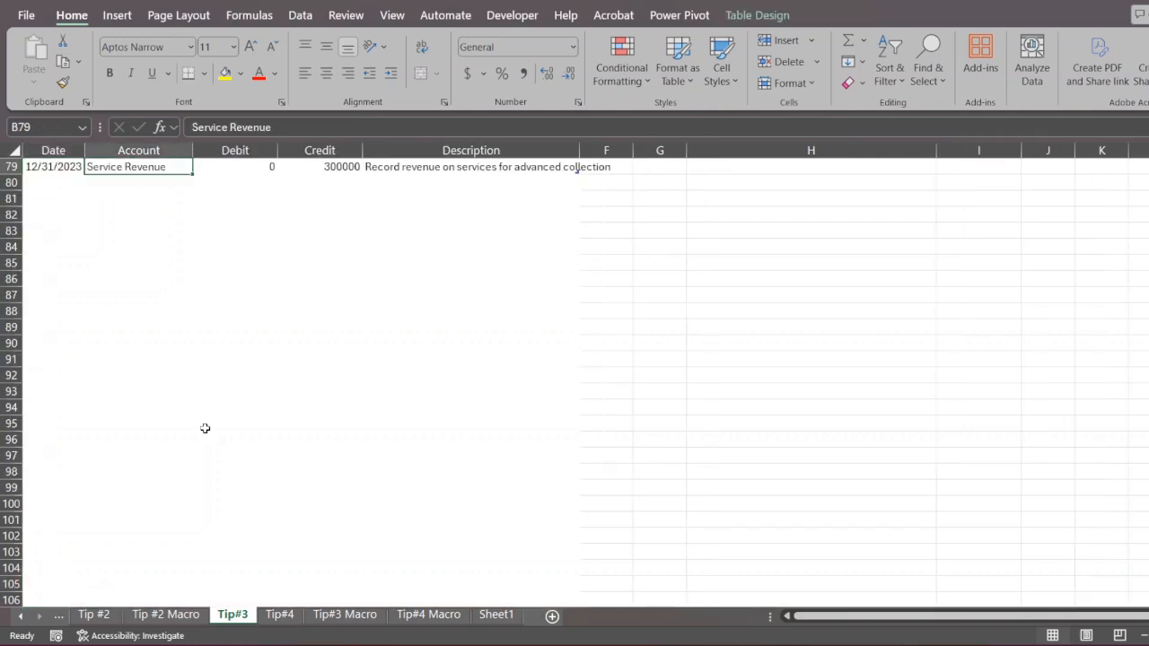
# - Jump from the table's last entry back to the top and select the first Debit value in C2
pyautogui.hotkey('ctrl', 'Up')
pyautogui.press('Down')
pyautogui.press('Right')
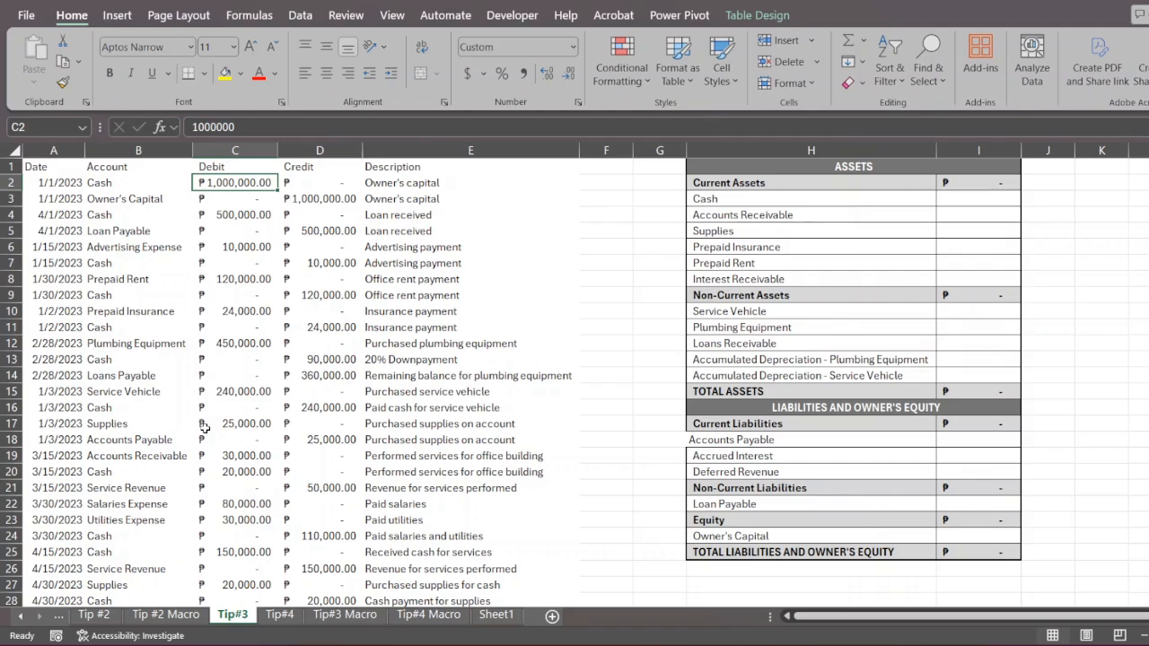
# - Switch from the Tip#3 sheet back to the Tip #2 sheet and return to Tip#3
pyautogui.hotkey('ctrl', 'pageup')
pyautogui.hotkey('ctrl', 'pageup')
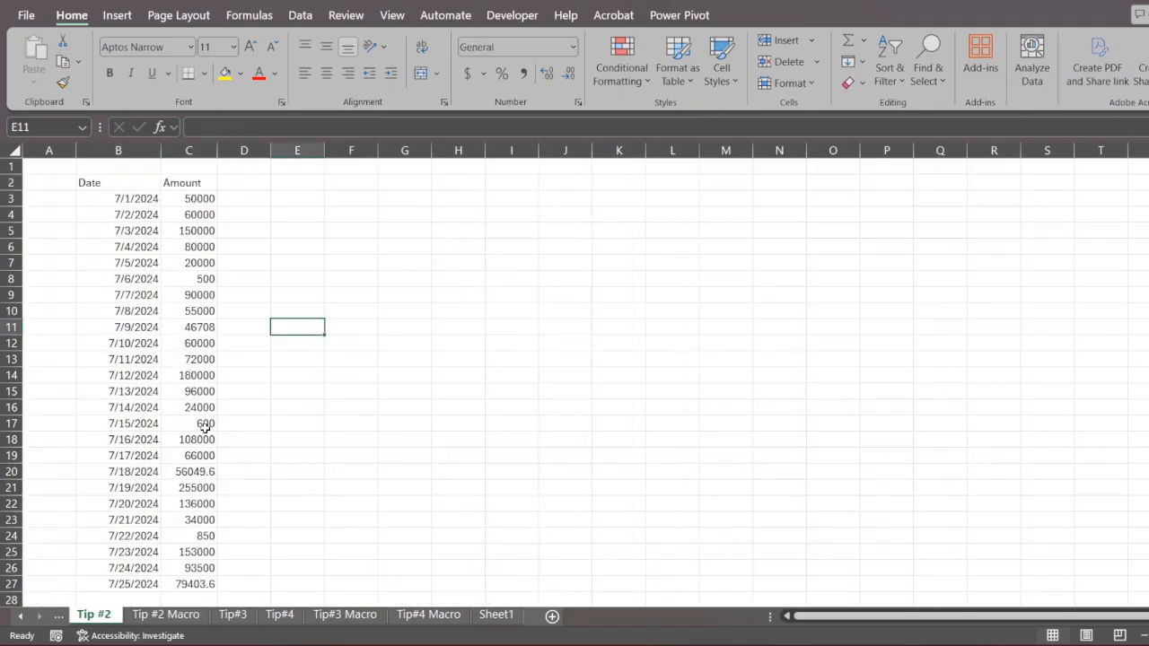
pyautogui.hotkey('ctrl', 'pagedown')
pyautogui.hotkey('ctrl', 'pagedown')
pyautogui.hotkey('ctrl', 'pagedown')
pyautogui.hotkey('ctrl', 'pagedown')
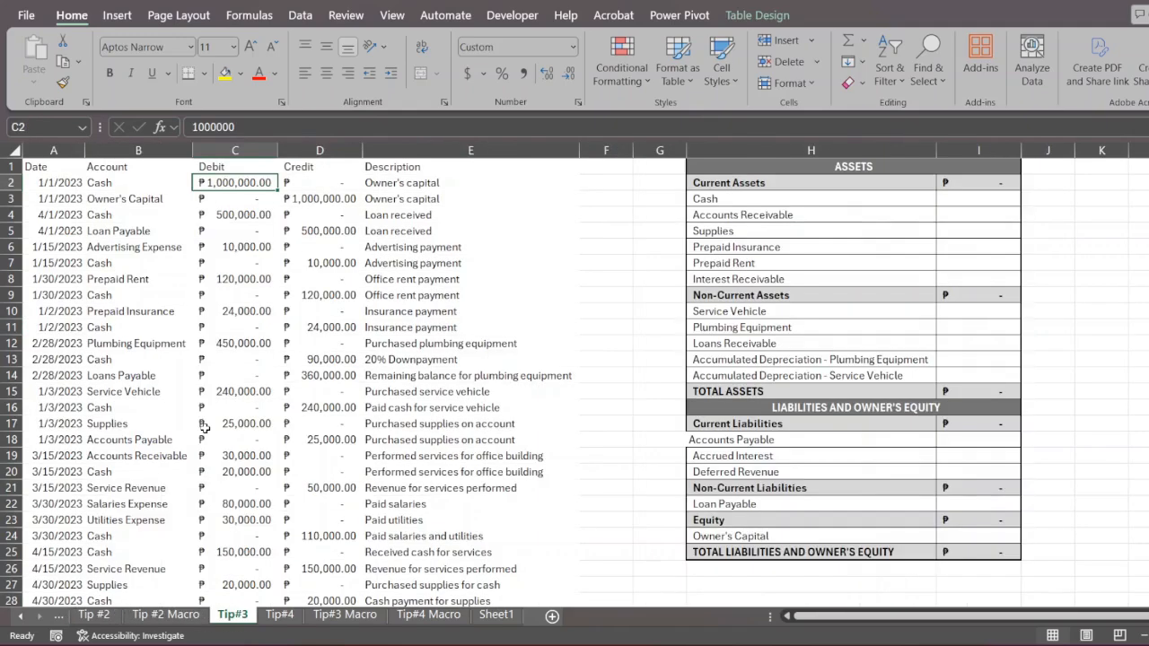
# - Move forward through the worksheets to Sheet1, return to Tip#3, and switch briefly to Tip#4 and back
pyautogui.hotkey('ctrl', 'pagedown')
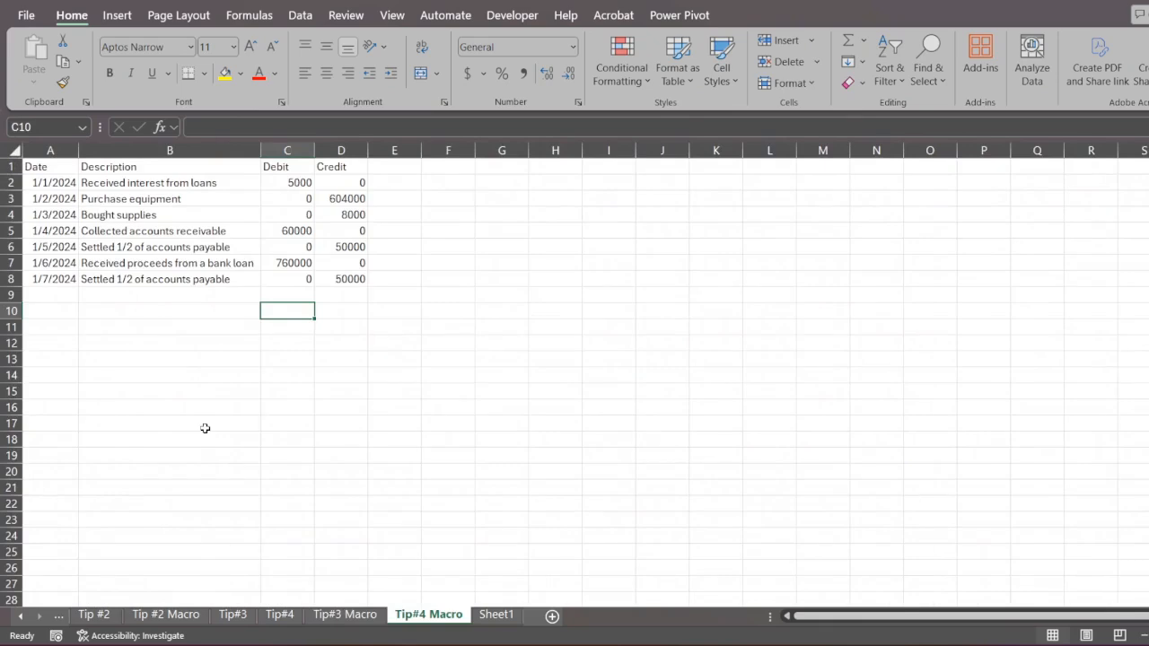
pyautogui.hotkey('ctrl', 'pagedown')
pyautogui.hotkey('ctrl', 'pageup')
pyautogui.hotkey('ctrl', 'pageup')
pyautogui.hotkey('ctrl', 'pageup')
pyautogui.hotkey('ctrl', 'pageup')
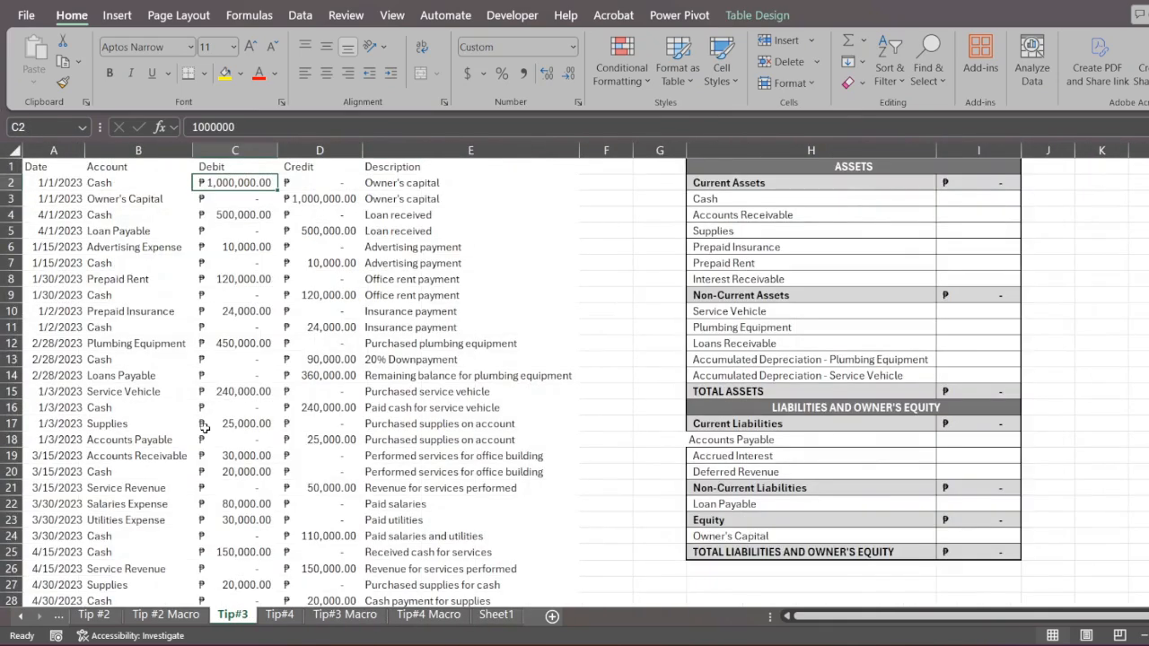
pyautogui.hotkey('ctrl', 'pagedown')
pyautogui.hotkey('ctrl', 'pageup')
# - Add list number 2 in Q4 and the topic Data Entry in R4, beneath General Navigation
pyautogui.hscroll(5, 541, 323)
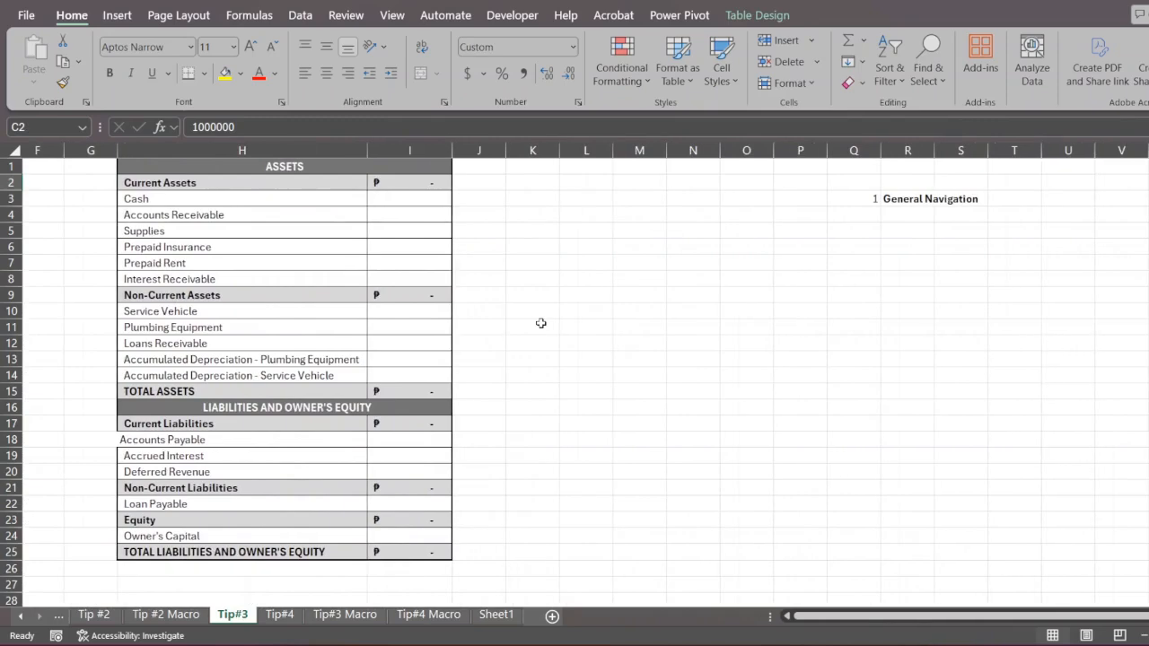
pyautogui.click(859, 213)
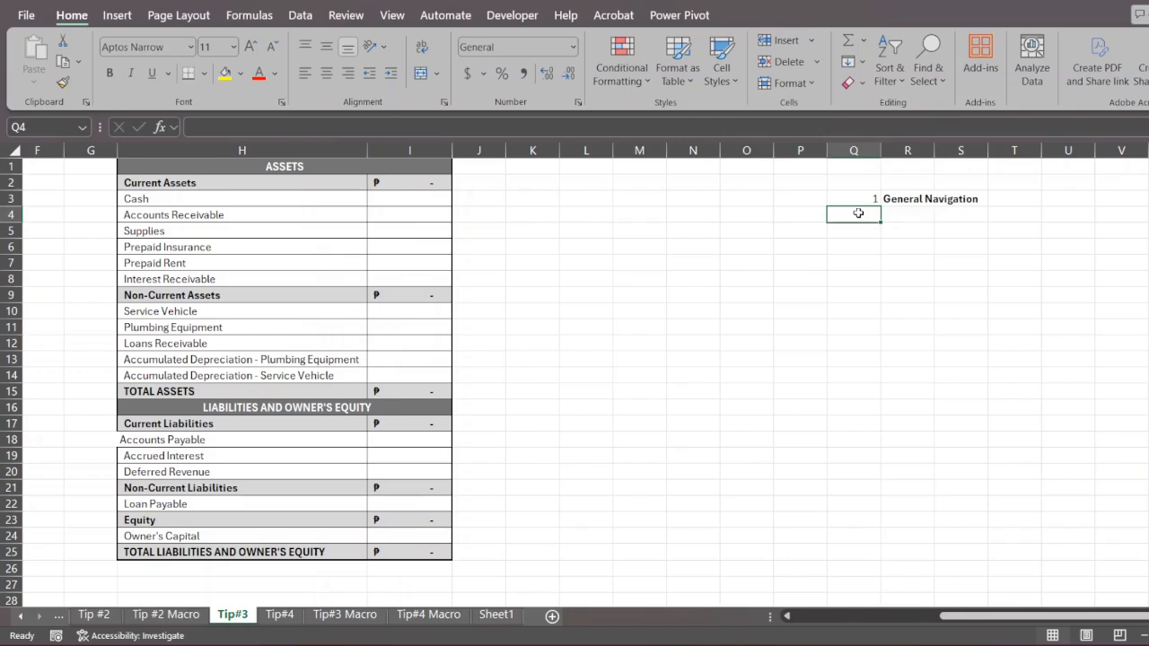
pyautogui.write('2.')
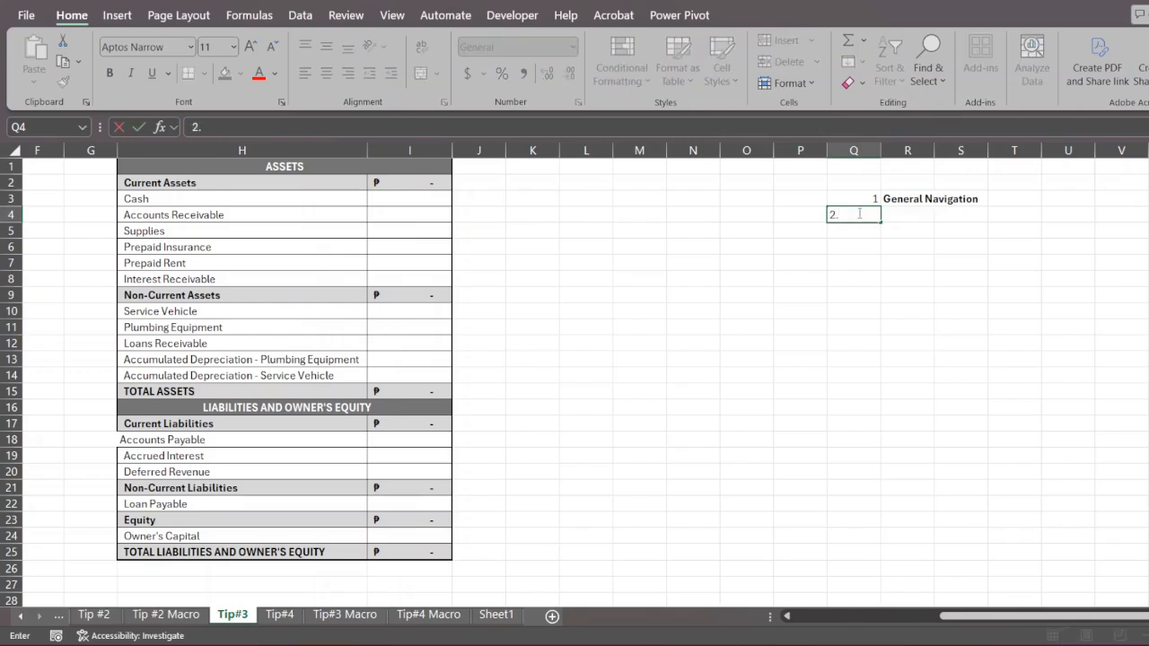
pyautogui.press('Tab')
pyautogui.write('Data Entry')
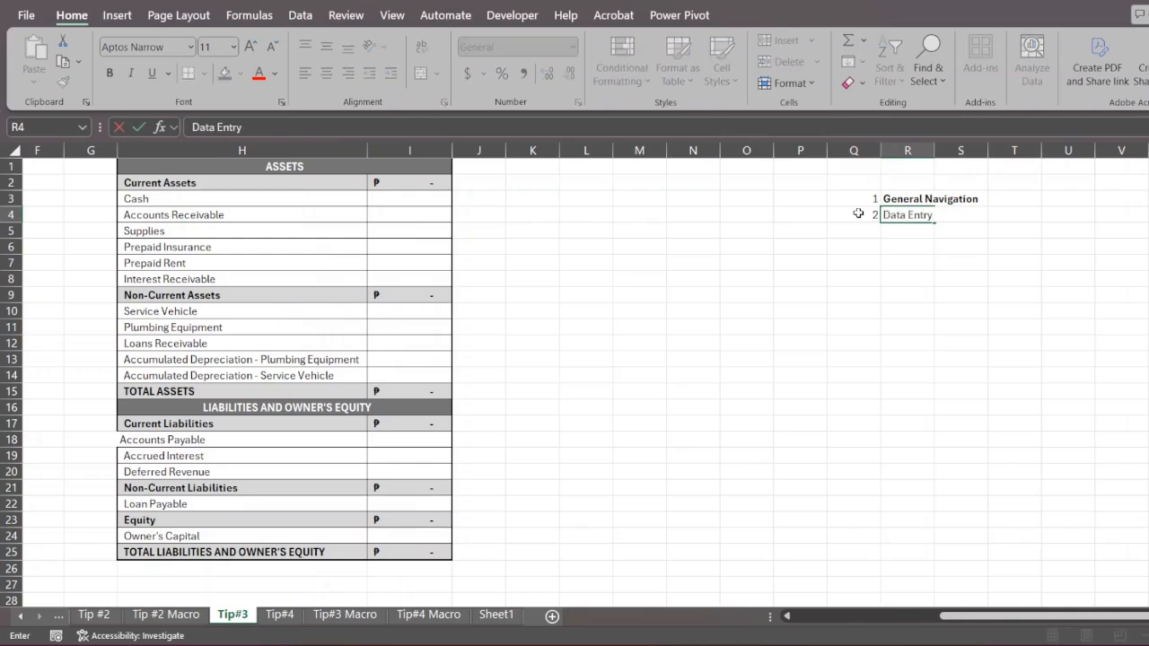
pyautogui.press('Return')
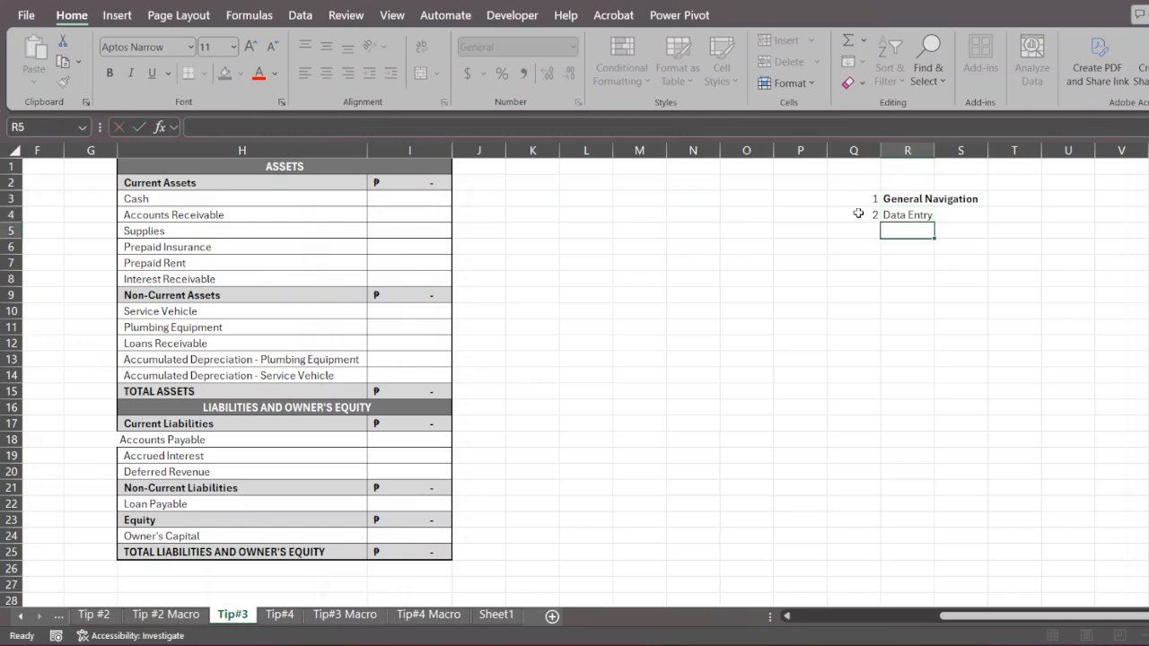
# - Select Description cells E4 to E20 in the journal table, followed by row 7's cells B7 to E7
pyautogui.hscroll(-3, 858, 213)
pyautogui.hscroll(-2, 858, 213)
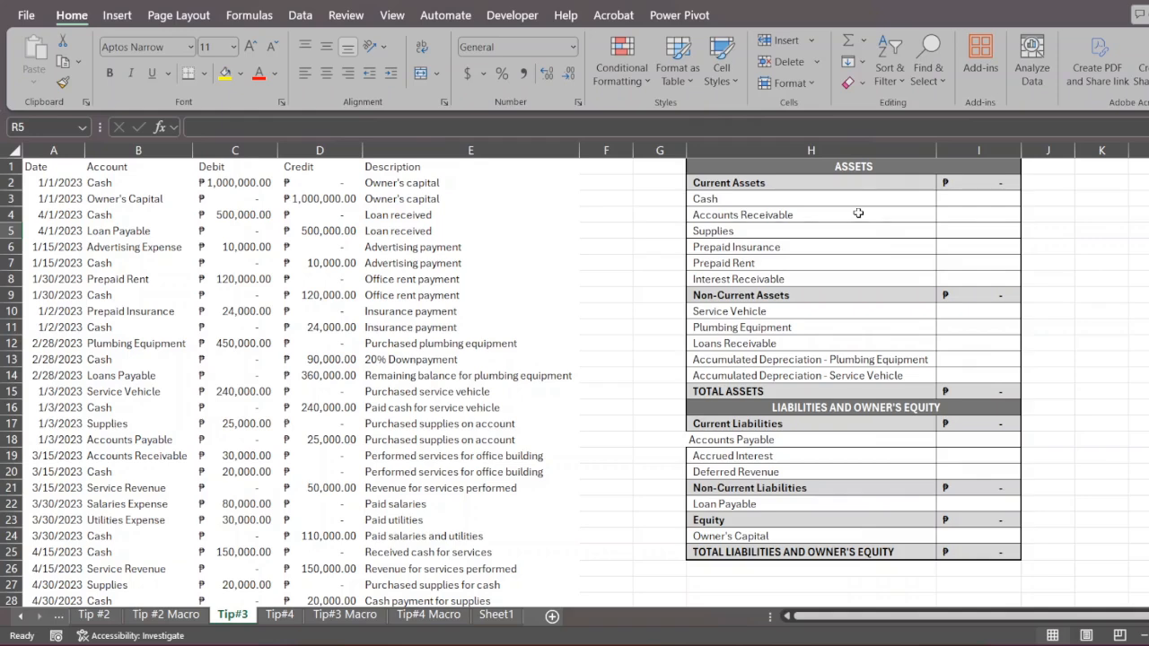
pyautogui.click(522, 243)
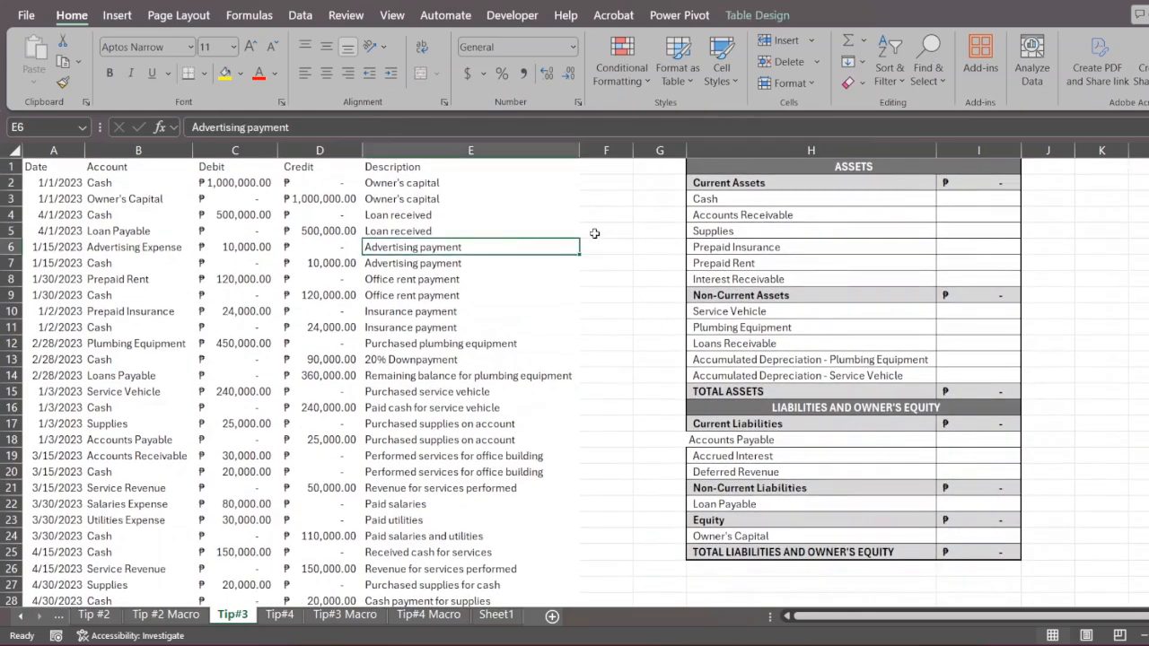
pyautogui.moveTo(485, 213); pyautogui.dragTo(489, 473)
pyautogui.moveTo(161, 265); pyautogui.dragTo(459, 264)
# - Enter the value 1 in blank cell O7, beside the balance sheet
pyautogui.hscroll(4, 795, 334)
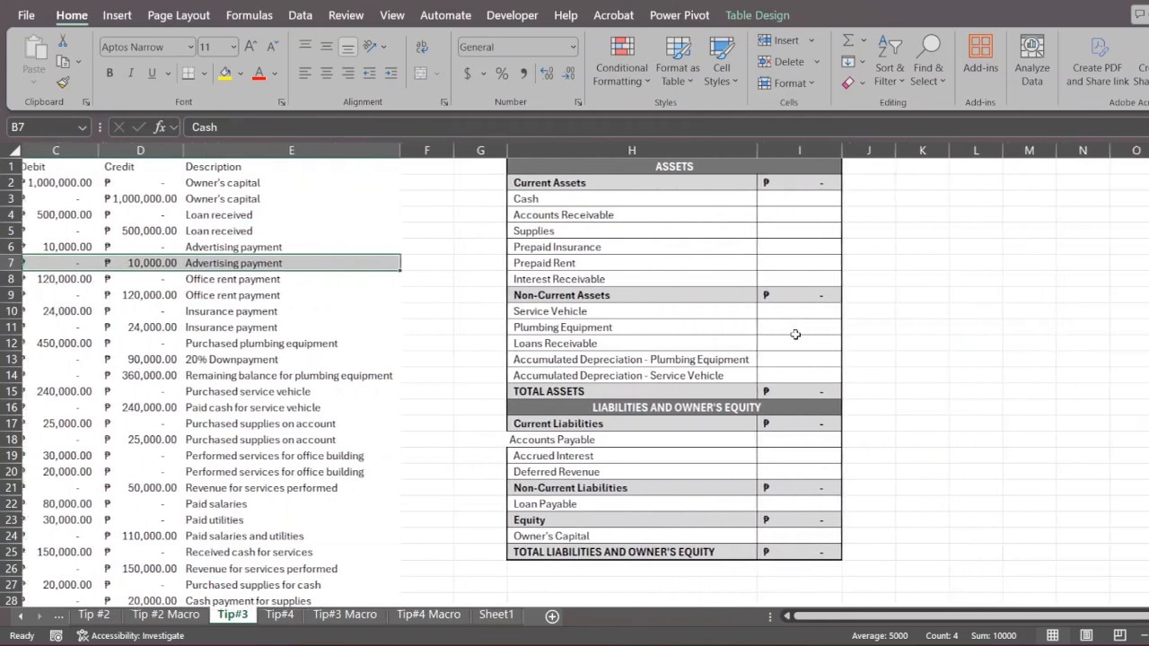
pyautogui.hscroll(3, 795, 333)
pyautogui.click(940, 262)
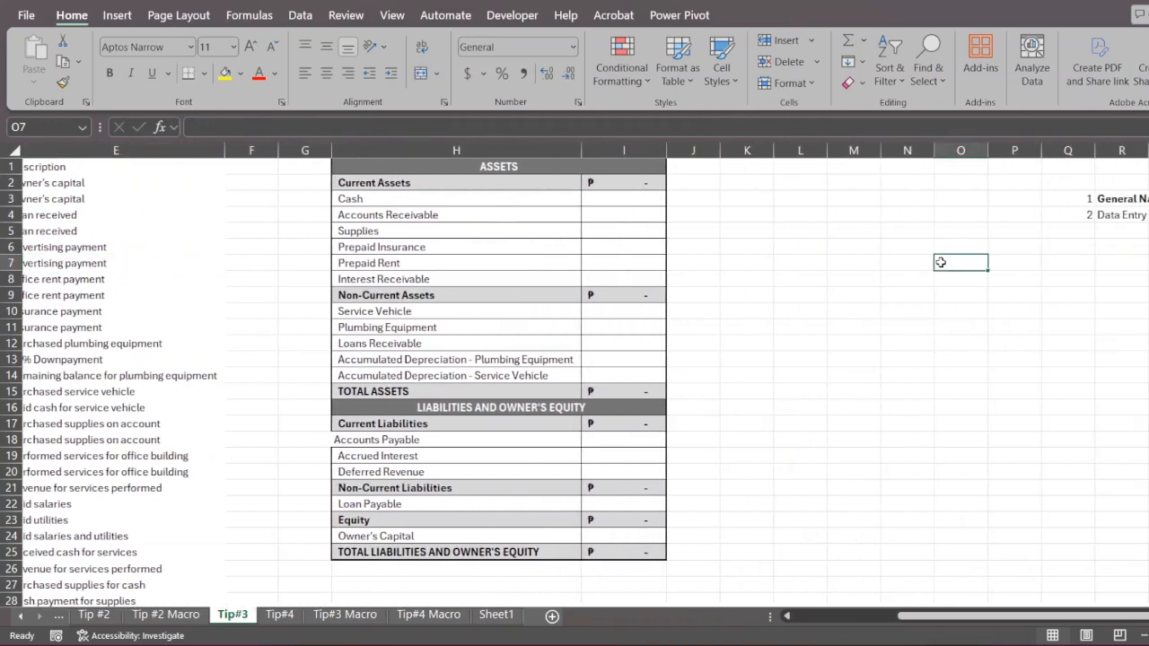
pyautogui.write('1')
pyautogui.press('Return')
# - Extend the selection from O7 down to O16, reset it to O7, and extend it down to O16 again
pyautogui.click(940, 262)
pyautogui.hotkey('shift', 'Down')
pyautogui.hotkey('shift', 'Down')
pyautogui.hotkey('shift', 'Down')
pyautogui.hotkey('shift', 'Down')
pyautogui.hotkey('shift', 'Down')
pyautogui.hotkey('shift', 'Down')
pyautogui.hotkey('shift', 'Down')
pyautogui.hotkey('shift', 'Down')
pyautogui.hotkey('shift', 'Down')
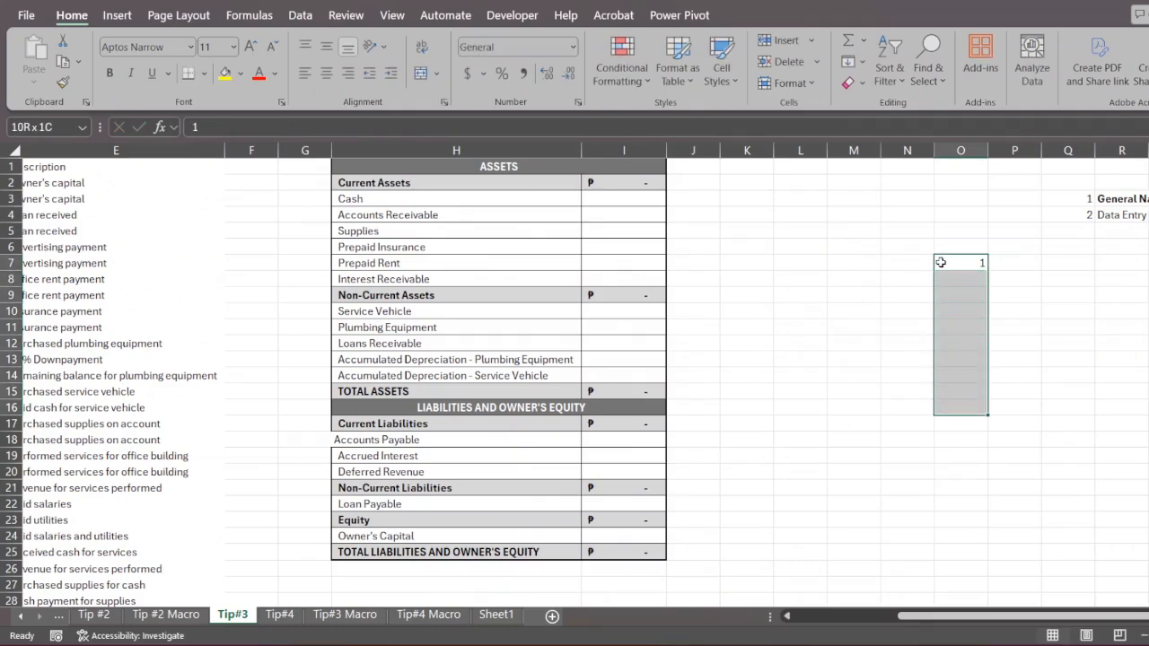
pyautogui.click(940, 262)
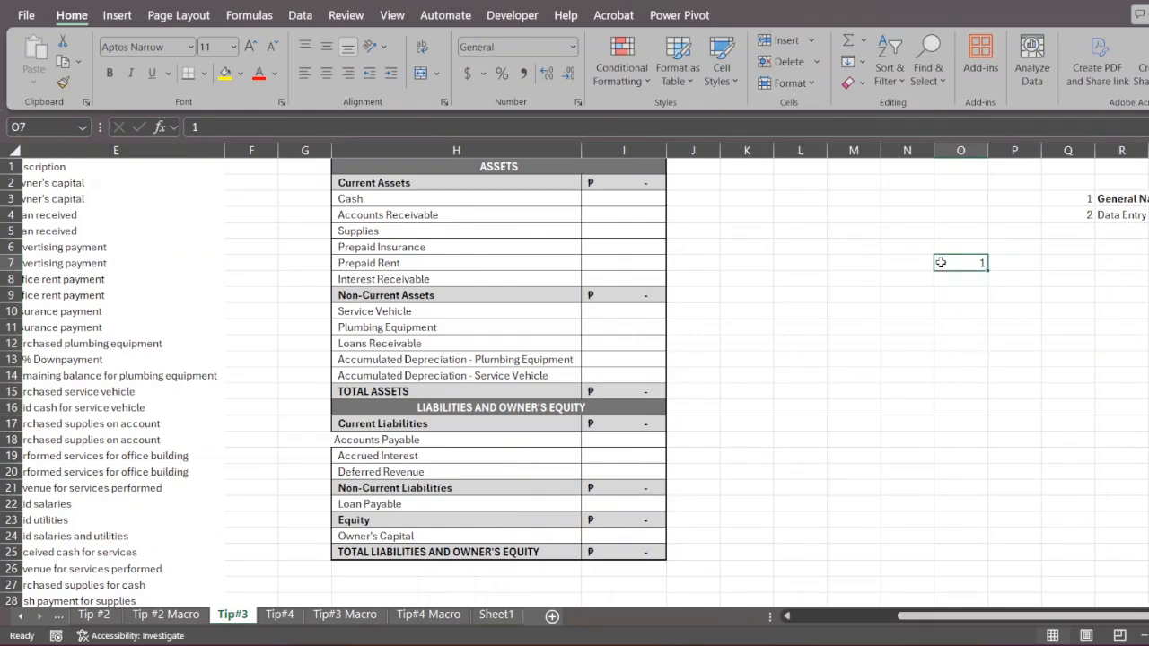
pyautogui.moveTo(957, 263)
pyautogui.mouseDown()
pyautogui.moveTo(952, 282)
pyautogui.moveTo(949, 261)
pyautogui.mouseUp()
pyautogui.hotkey('shift', 'Down')
pyautogui.hotkey('shift', 'Down')
pyautogui.hotkey('shift', 'Down')
pyautogui.hotkey('shift', 'Down')
pyautogui.hotkey('shift', 'Down')
pyautogui.hotkey('shift', 'Down')
pyautogui.hotkey('shift', 'Down')
pyautogui.hotkey('shift', 'Down')
pyautogui.hotkey('shift', 'Down')
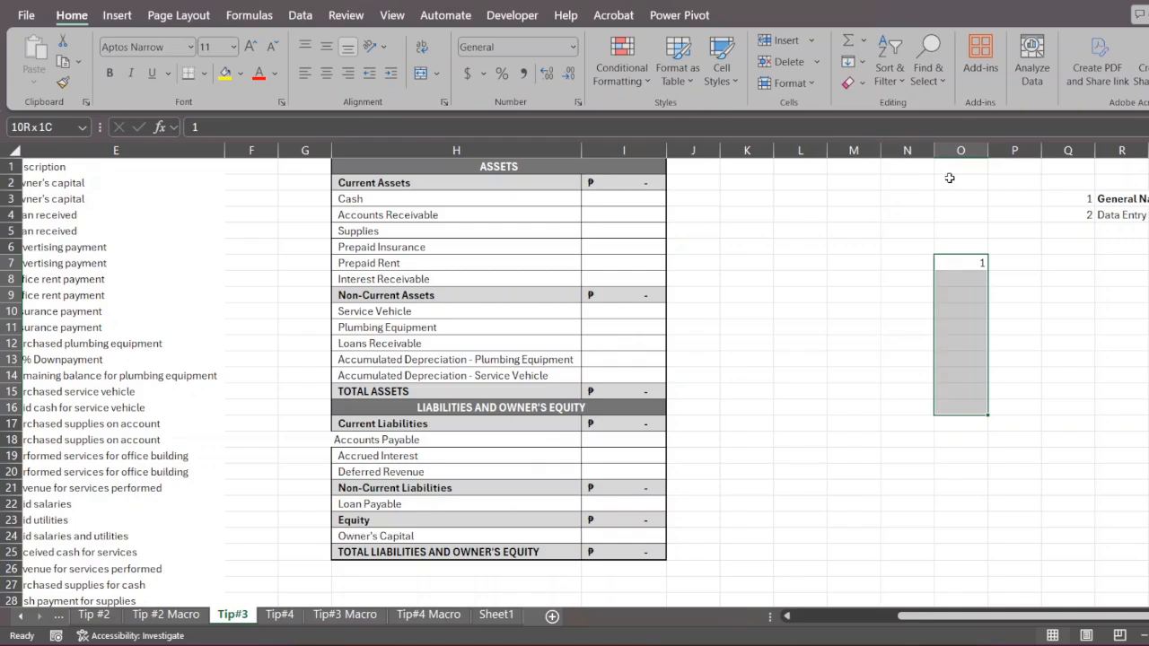
# - Shrink the selection back to O7 and extend it upward to O1
pyautogui.hotkey('shift', 'Up')
pyautogui.hotkey('shift', 'Up')
pyautogui.hotkey('shift', 'Up')
pyautogui.hotkey('shift', 'Up')
pyautogui.hotkey('shift', 'Up')
pyautogui.hotkey('shift', 'Up')
pyautogui.hotkey('shift', 'Up')
pyautogui.hotkey('shift', 'Up')
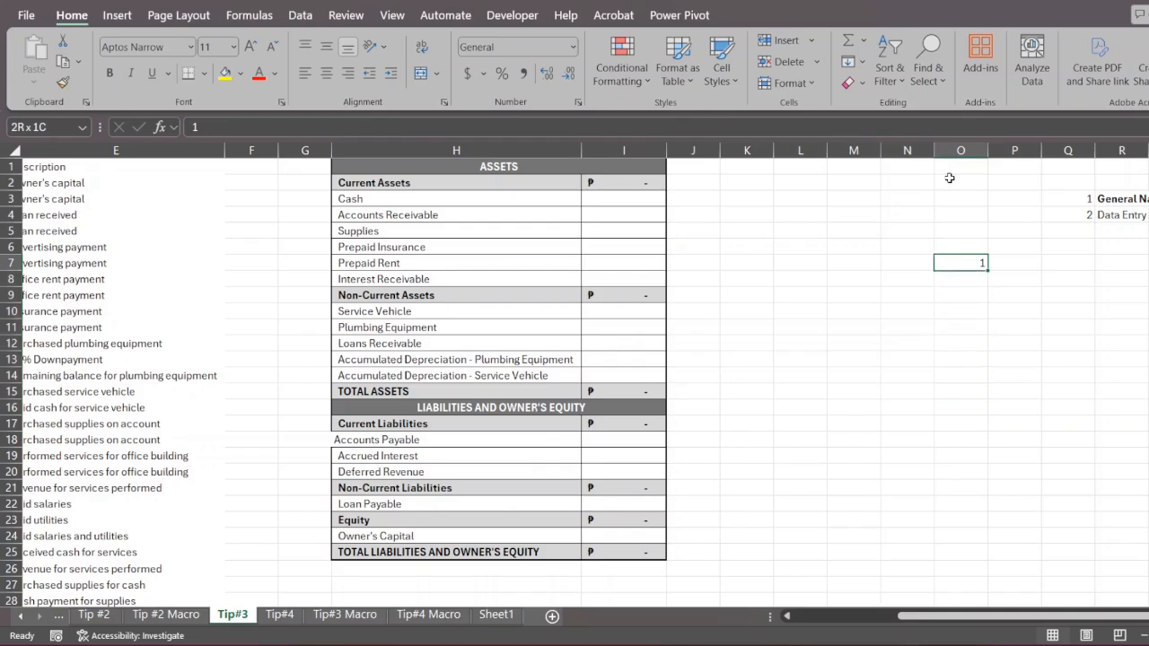
pyautogui.hotkey('shift', 'Up')
pyautogui.hotkey('shift', 'Up')
pyautogui.hotkey('shift', 'Up')
pyautogui.hotkey('shift', 'Up')
pyautogui.hotkey('shift', 'Up')
pyautogui.hotkey('shift', 'Up')
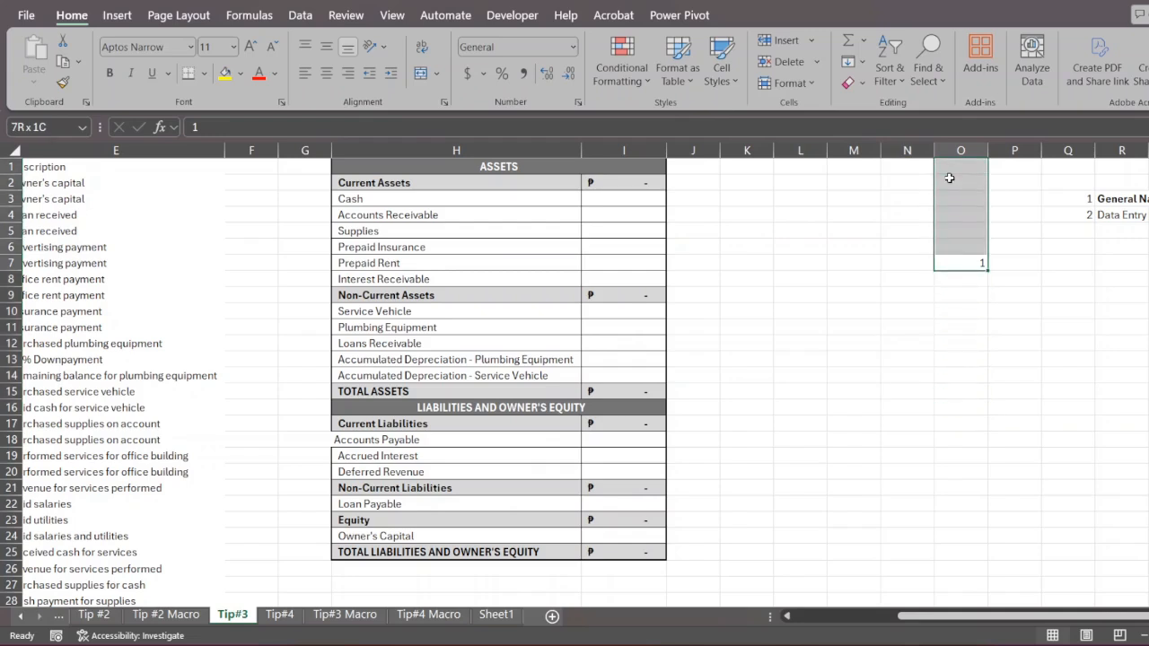
# - Bring the selection back to O7, extend it down to O17, and fill the value 1 down the range
pyautogui.hotkey('shift', 'Down')
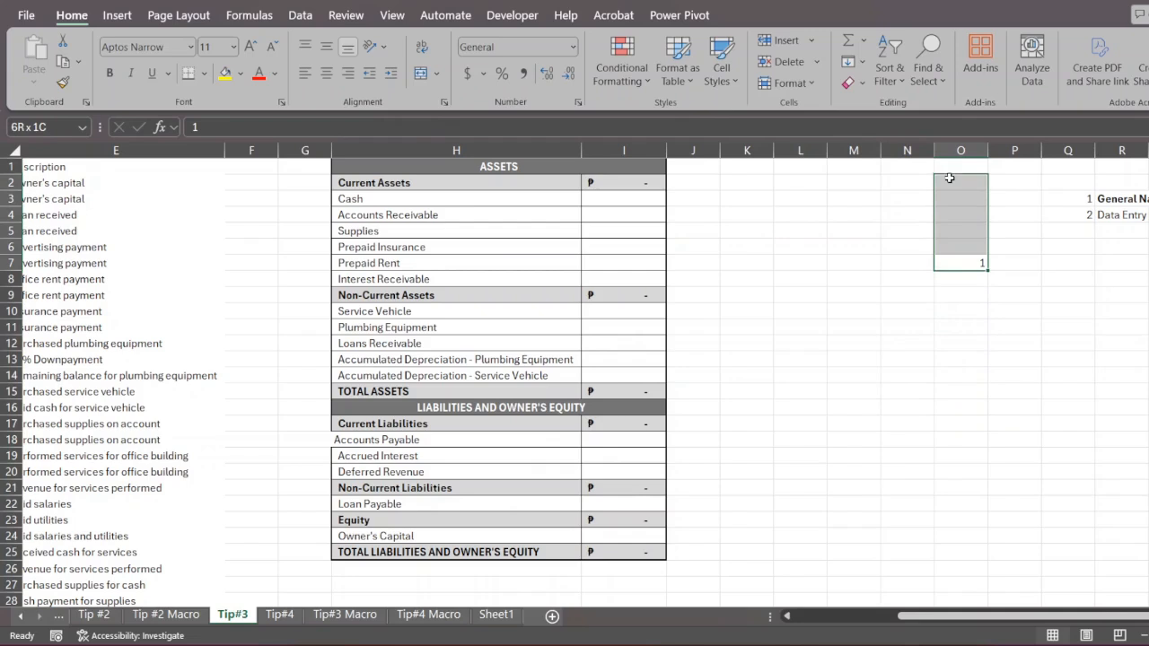
pyautogui.hotkey('shift', 'Down')
pyautogui.hotkey('shift', 'Down')
pyautogui.hotkey('shift', 'Down')
pyautogui.hotkey('shift', 'Down')
pyautogui.hotkey('shift', 'Down')
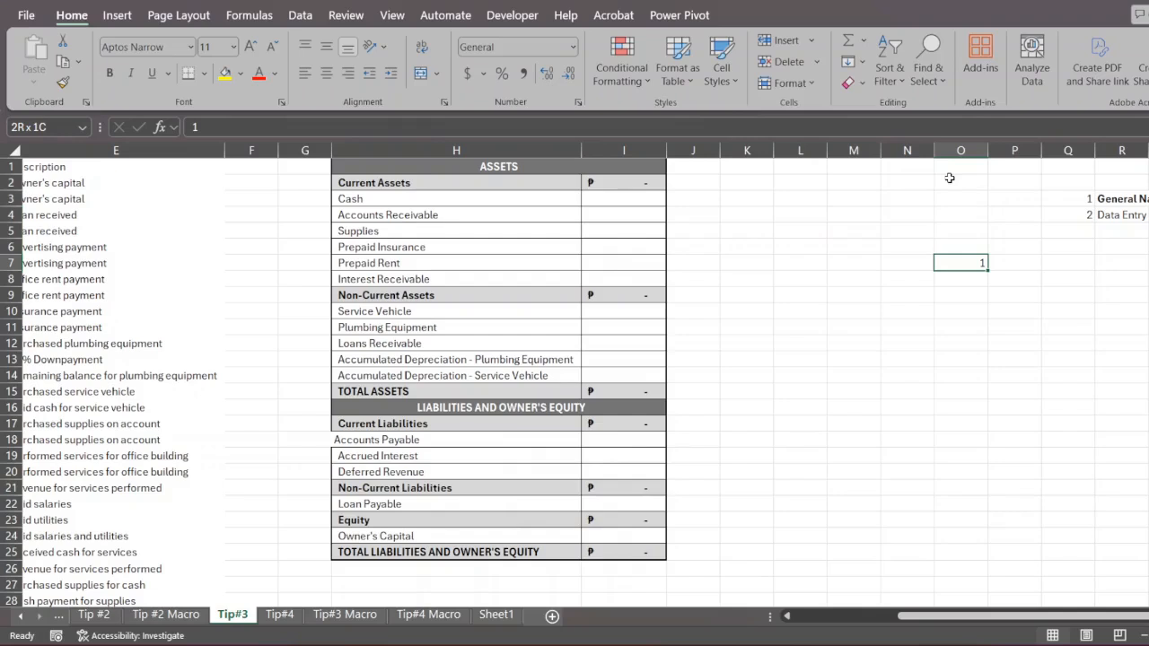
pyautogui.hotkey('shift', 'Down')
pyautogui.hotkey('shift', 'Down')
pyautogui.hotkey('shift', 'Down')
pyautogui.hotkey('shift', 'Down')
pyautogui.hotkey('shift', 'Down')
pyautogui.hotkey('shift', 'Down')
pyautogui.hotkey('shift', 'Down')
pyautogui.hotkey('shift', 'Down')
pyautogui.hotkey('shift', 'Down')
pyautogui.hotkey('shift', 'Down')
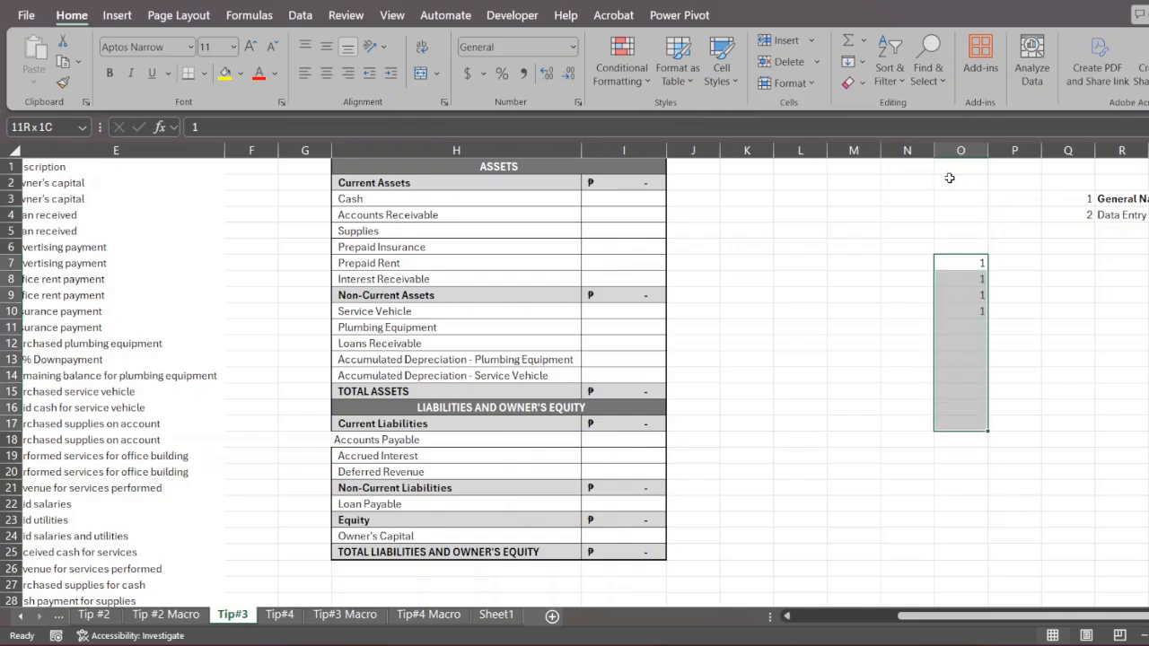
pyautogui.hotkey('ctrl', 'd')
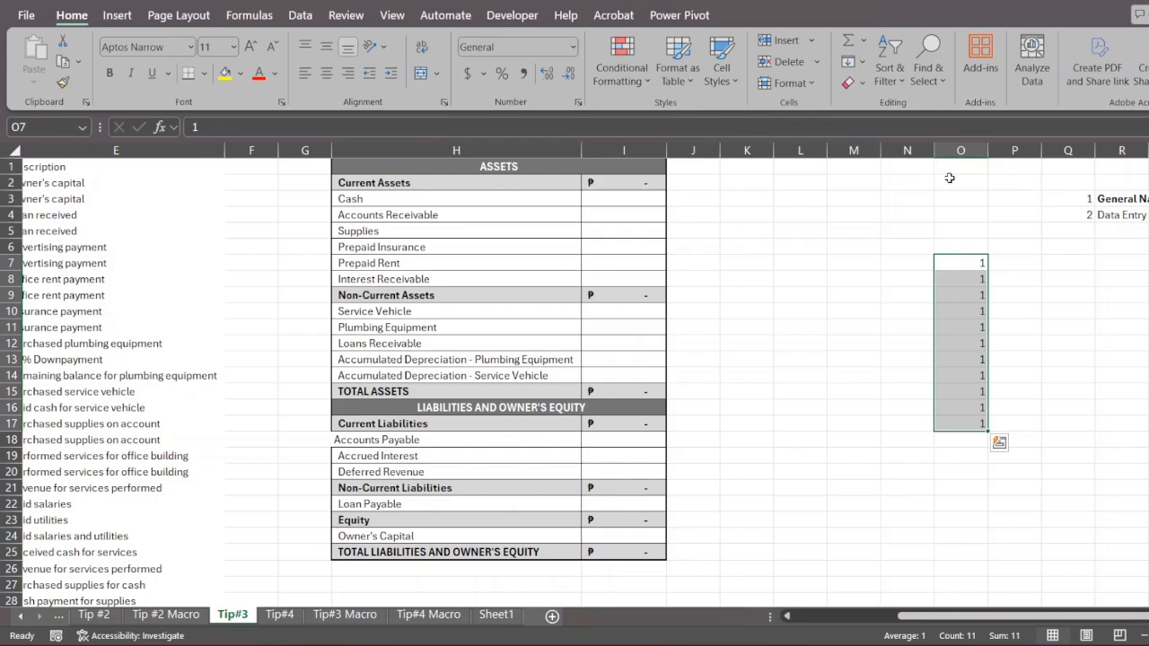
# - Fill the value 1 from O7 rightward through U7 and select the whole block O7:U17
pyautogui.press('Up')
pyautogui.press('Down')
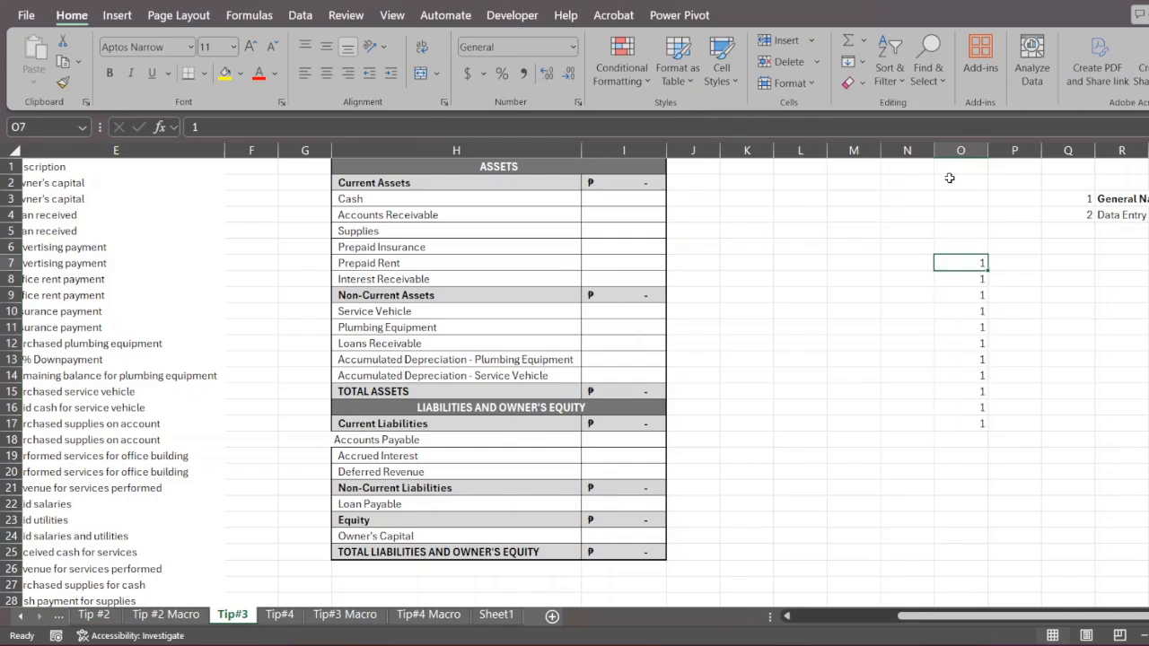
pyautogui.hotkey('shift', 'Right')
pyautogui.hotkey('shift', 'Right')
pyautogui.hotkey('shift', 'Right')
pyautogui.hotkey('shift', 'Right')
pyautogui.hotkey('shift', 'Right')
pyautogui.hotkey('shift', 'Right')
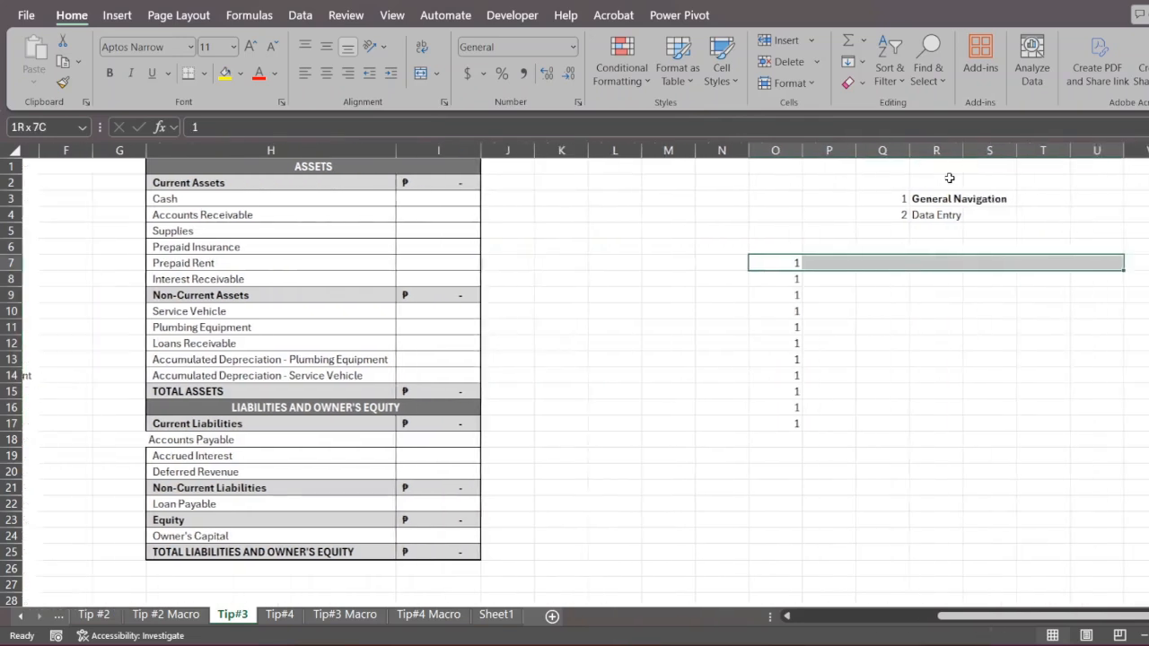
pyautogui.hotkey('ctrl', 'r')
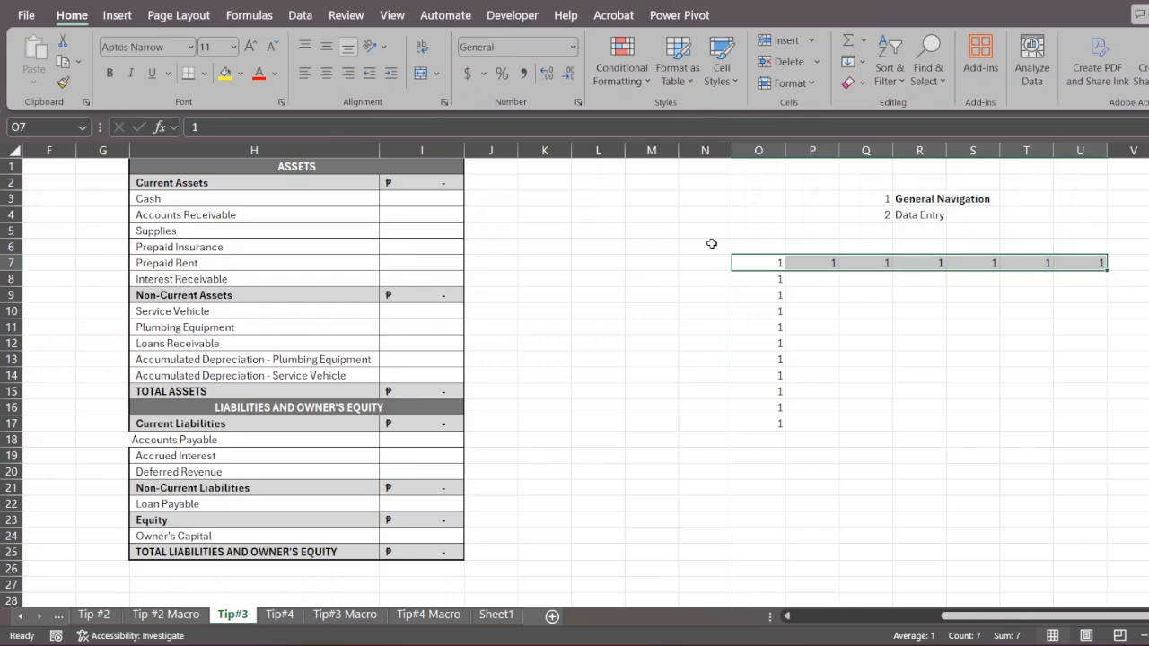
pyautogui.moveTo(776, 265); pyautogui.dragTo(1077, 422)
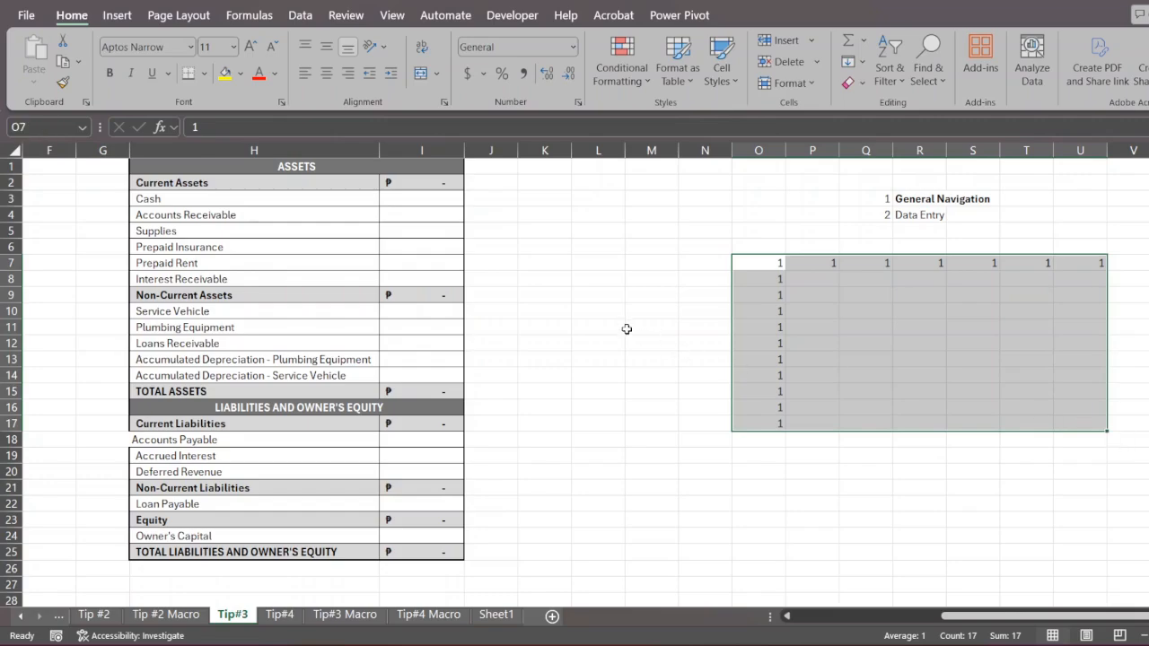
# - Insert a blank column at F, directly after the journal table's Description column
pyautogui.hscroll(-3, 627, 329)
pyautogui.hscroll(-4, 627, 329)
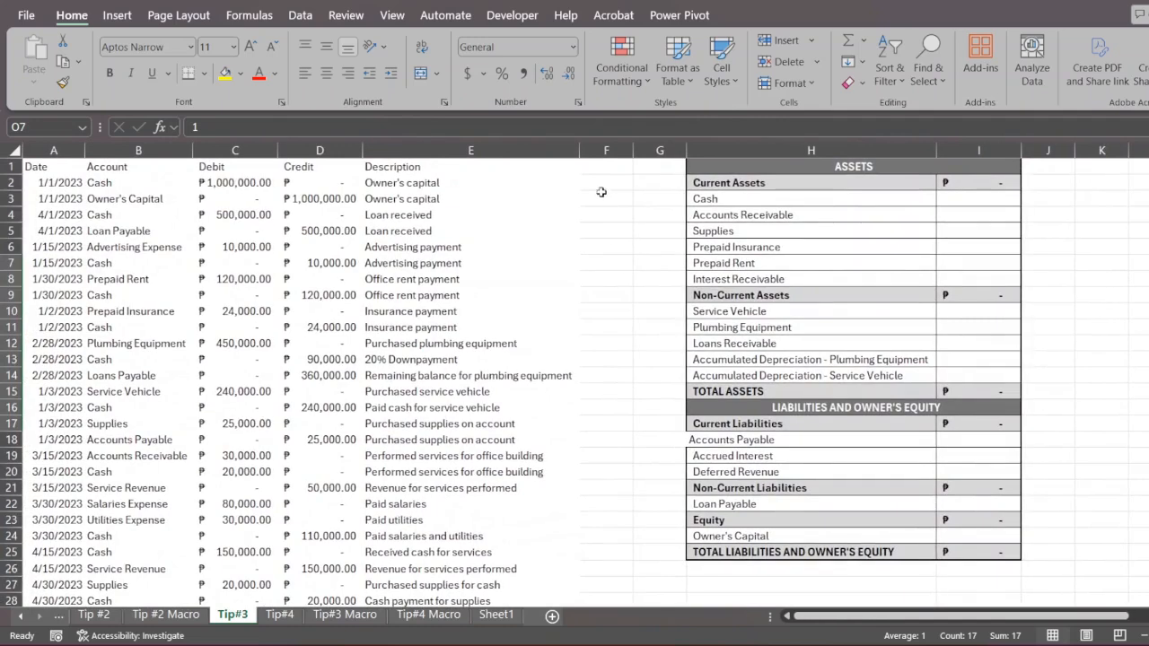
pyautogui.click(599, 151)
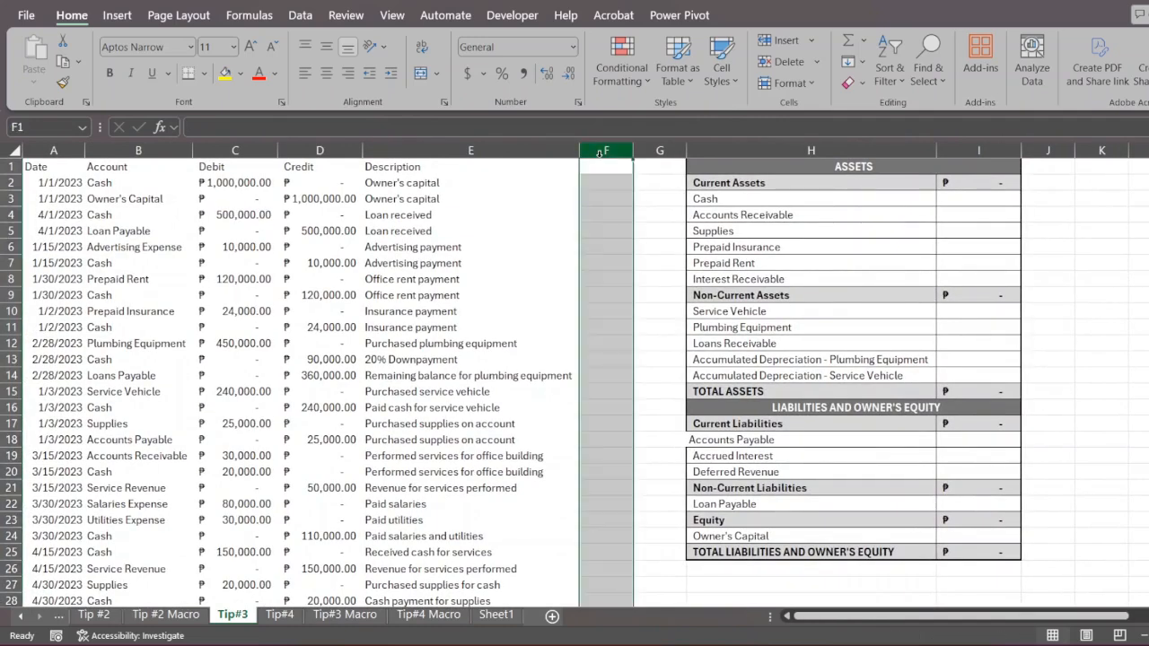
pyautogui.hotkey('ctrl', 'shift', '+')
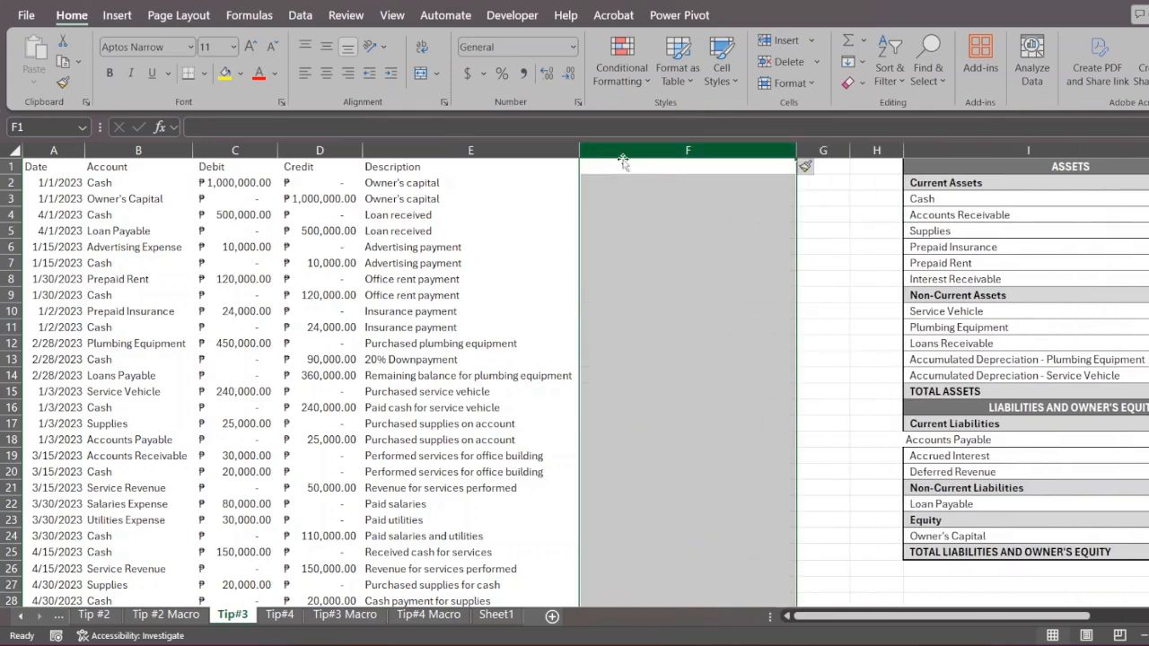
# - Enter the heading "First Word (description)" in F1 of the new column
pyautogui.click(638, 169)
pyautogui.write('First')
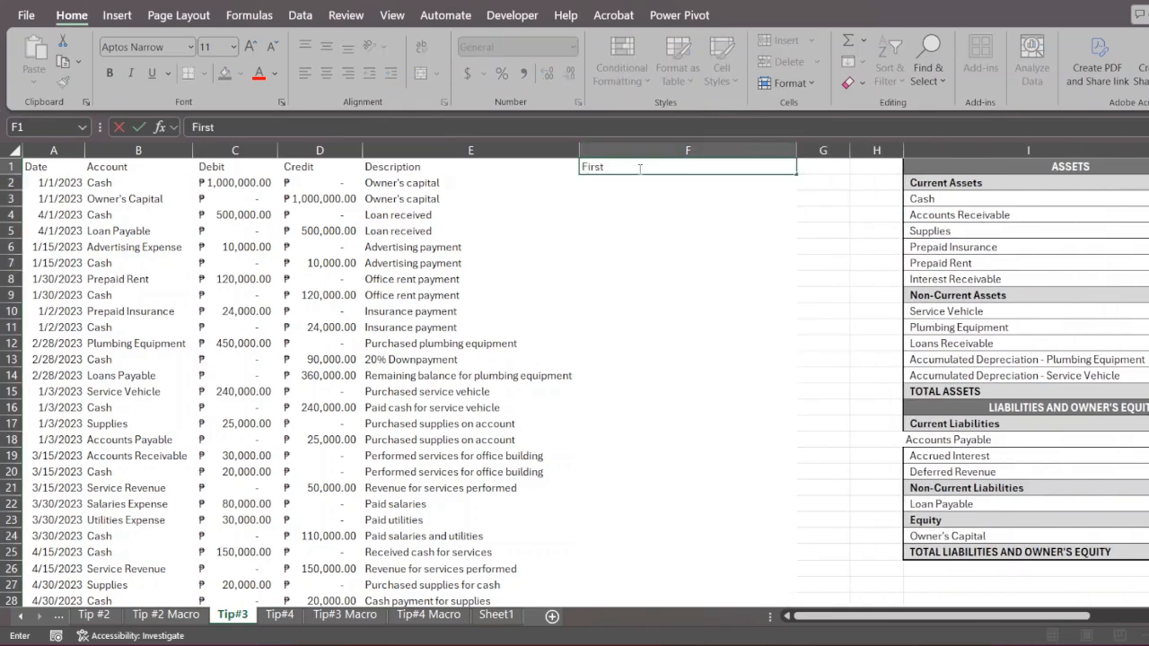
pyautogui.write(' Word (description)')
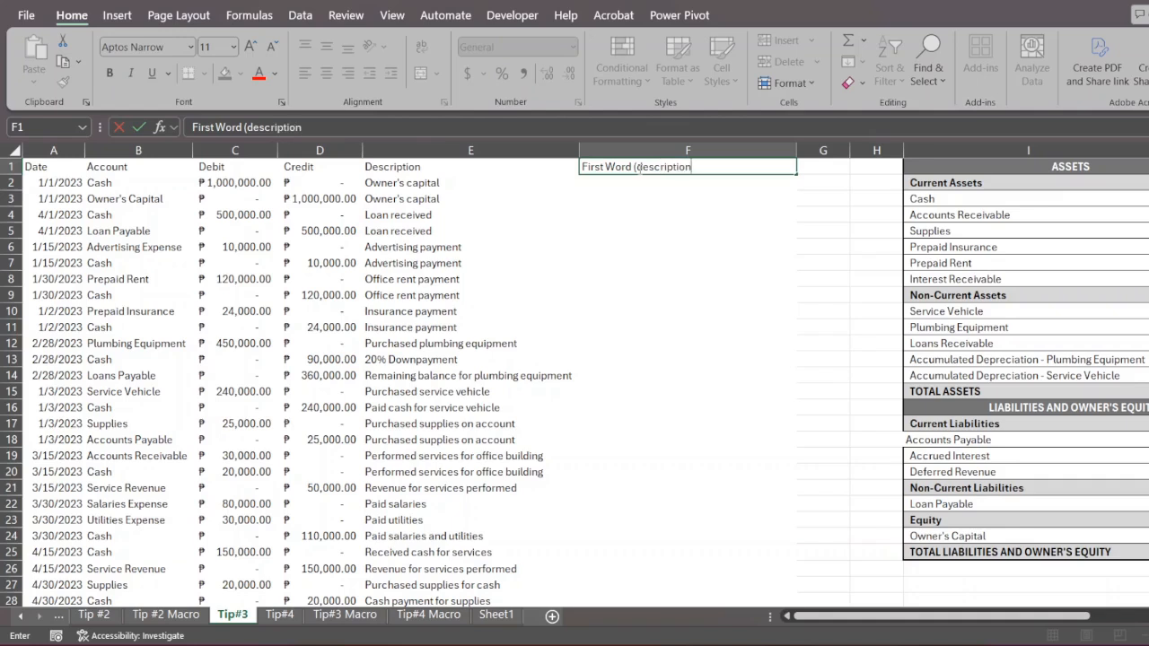
pyautogui.press('Return')
# - Enter the first word Owner's in F2 and Loan in F4, leaving F3 blank
pyautogui.write('O')
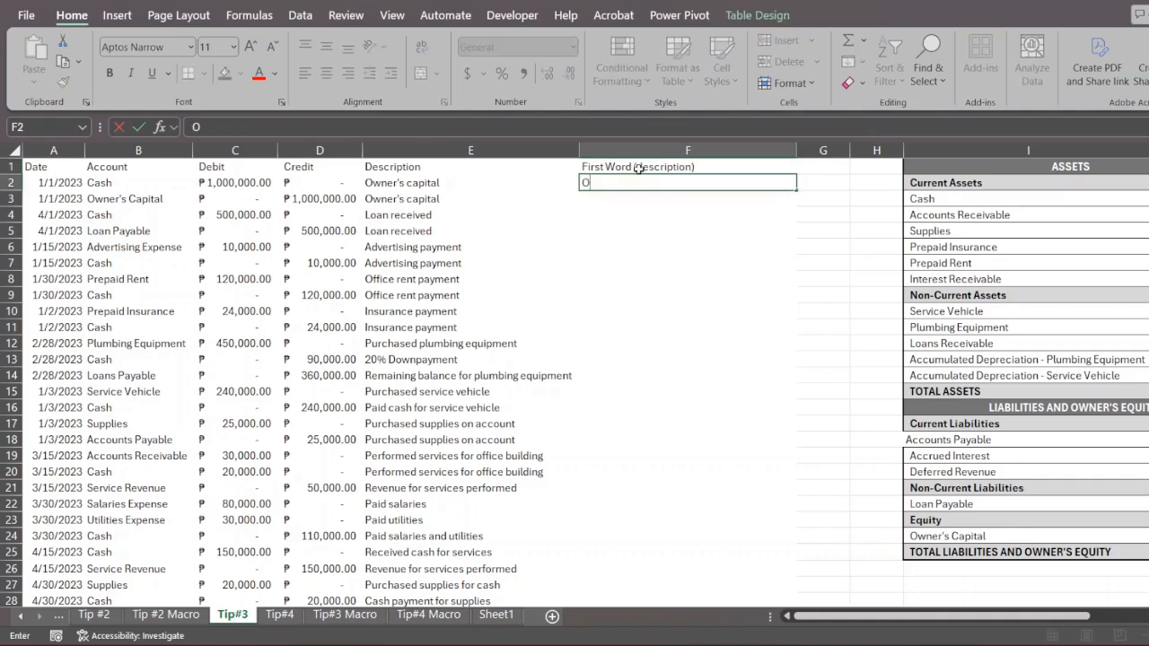
pyautogui.write("wner's")
pyautogui.press('Return')
pyautogui.press('Return')
pyautogui.write('Loan')
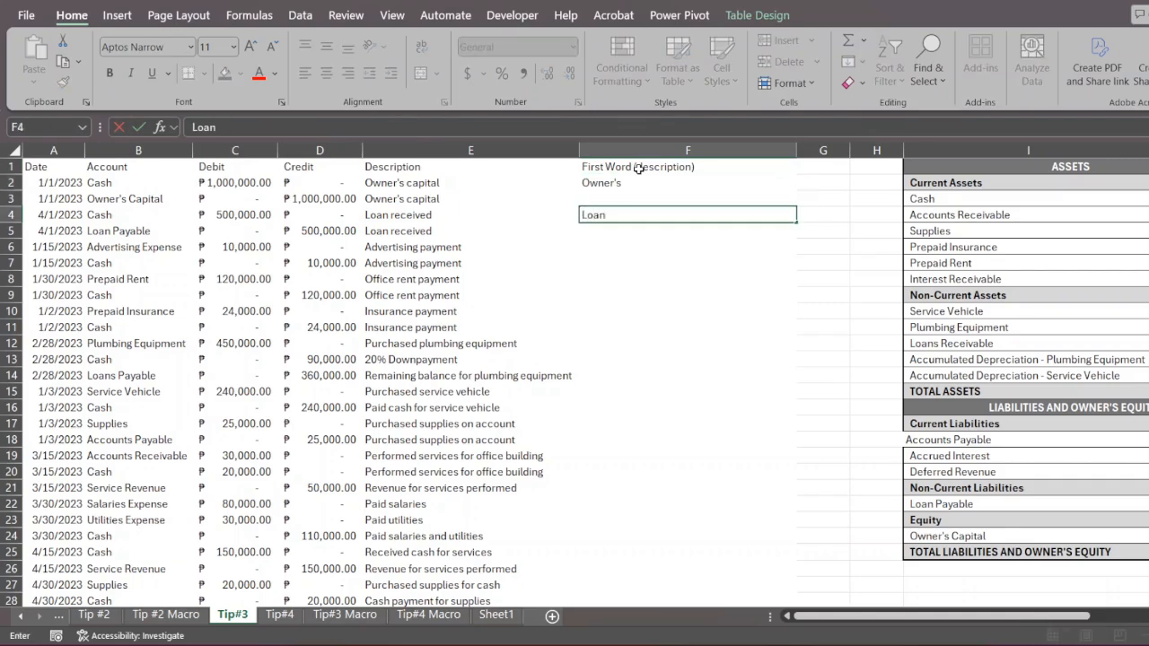
pyautogui.press('Return')
# - Commit the Loan entry in F4 and select the range F2:F5 in the First Word column
pyautogui.press('Up')
pyautogui.press('Up')
pyautogui.press('Up')
pyautogui.hotkey('shift', 'Down')
pyautogui.hotkey('shift', 'Down')
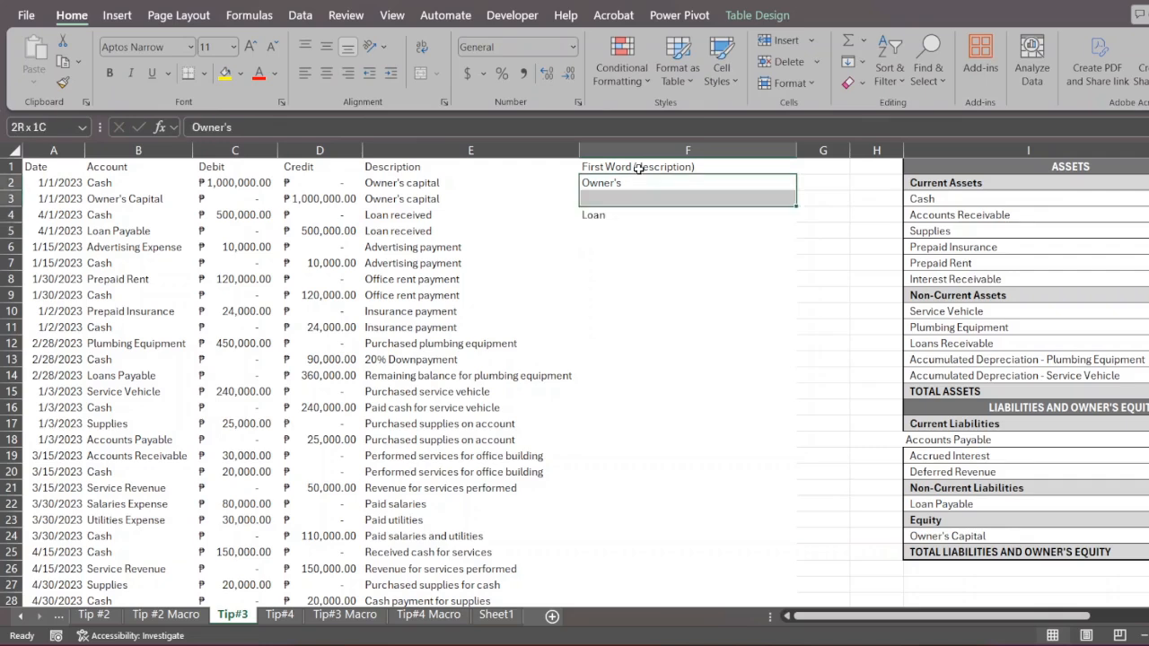
pyautogui.hotkey('shift', 'Down')
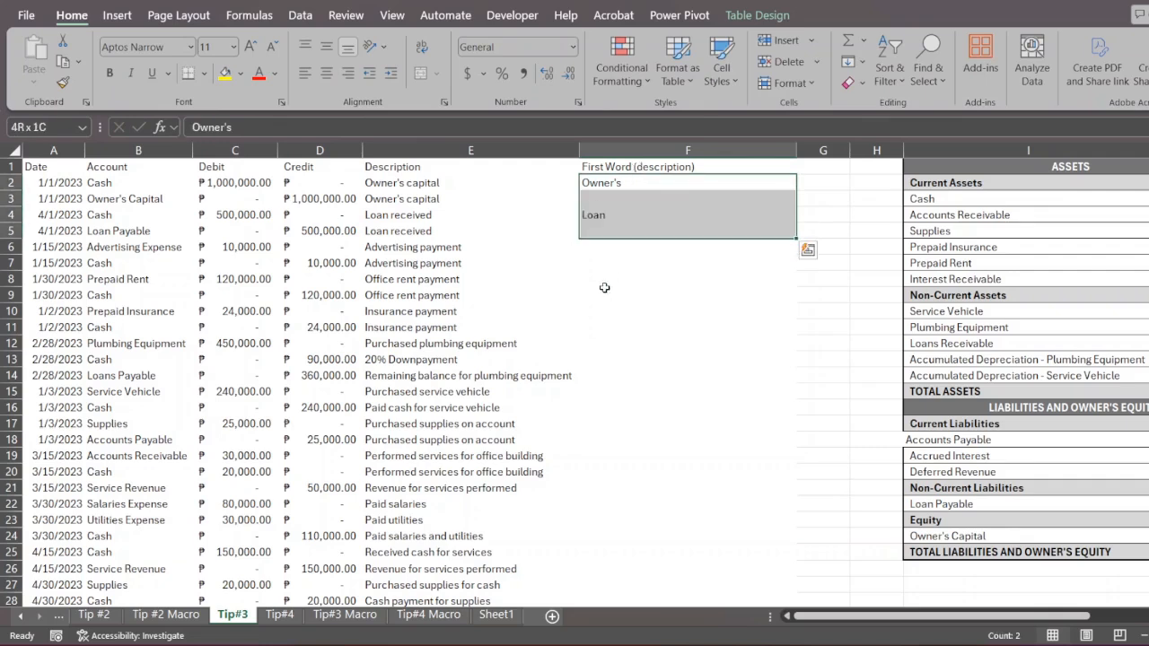
pyautogui.click(660, 195)
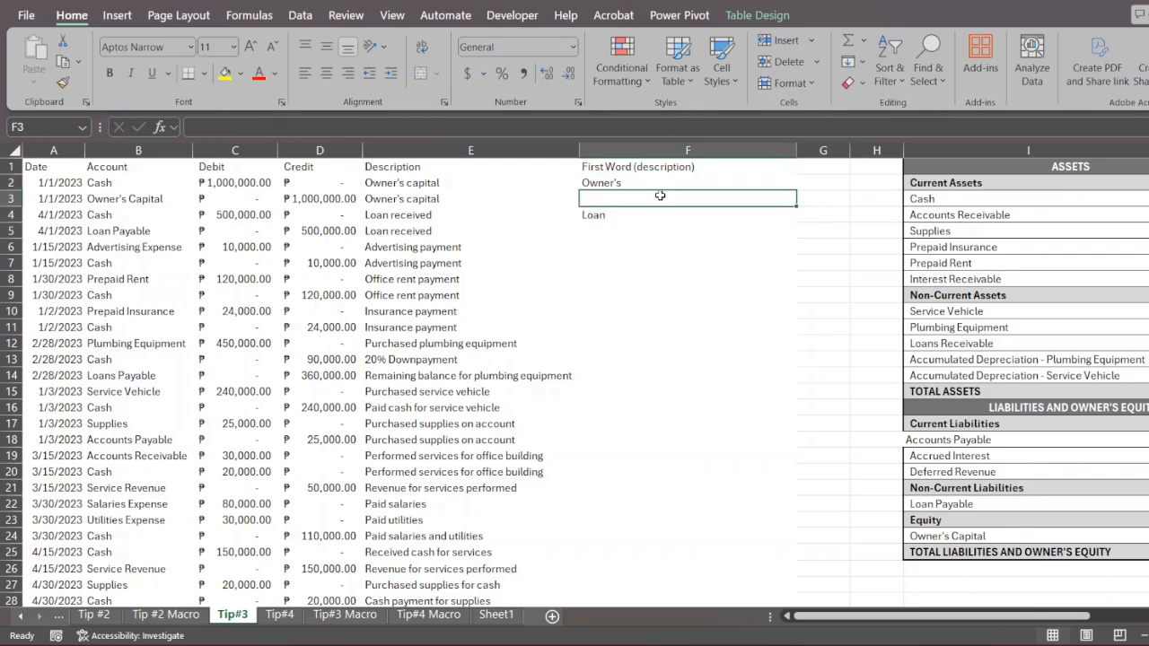
pyautogui.click(601, 230)
pyautogui.click(605, 199)
pyautogui.click(597, 230)
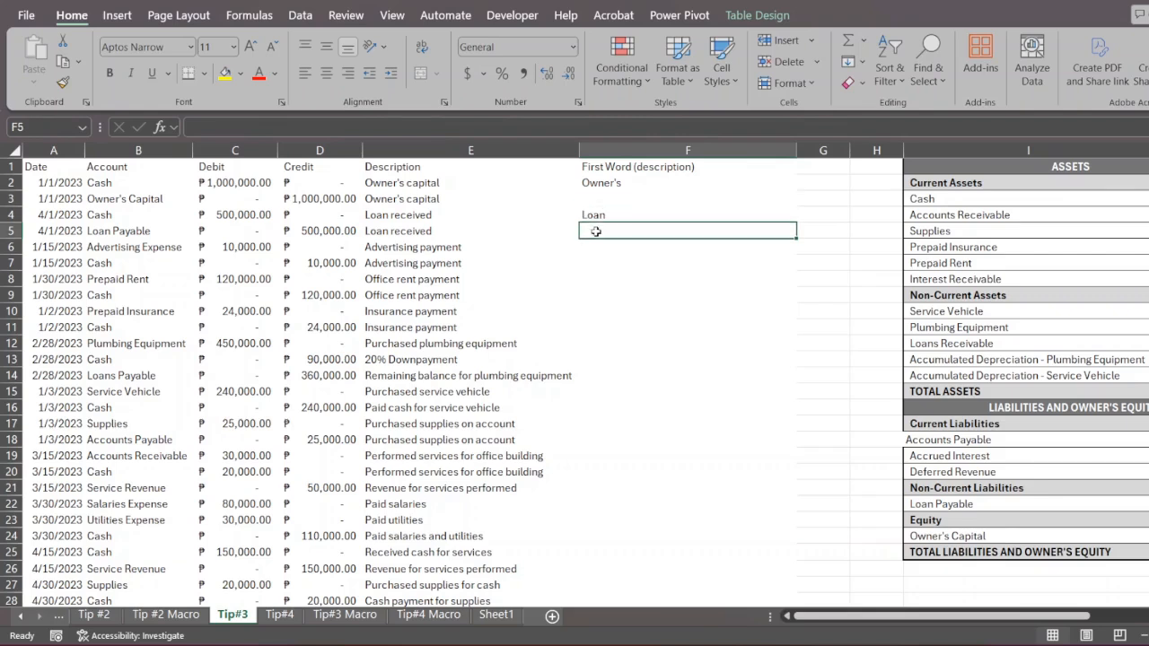
pyautogui.click(604, 199)
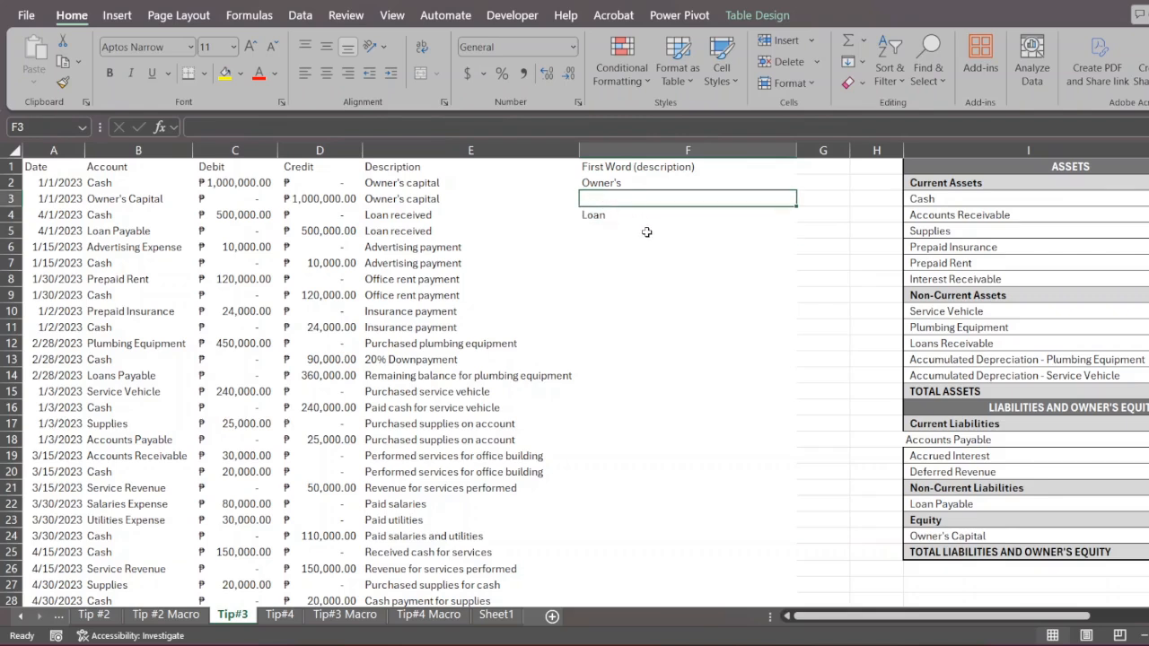
# - Select only the blank cells within F2:F5 using Go To Special with the Blanks option
pyautogui.moveTo(622, 182); pyautogui.dragTo(604, 233)
pyautogui.hotkey('ctrl', 'g')
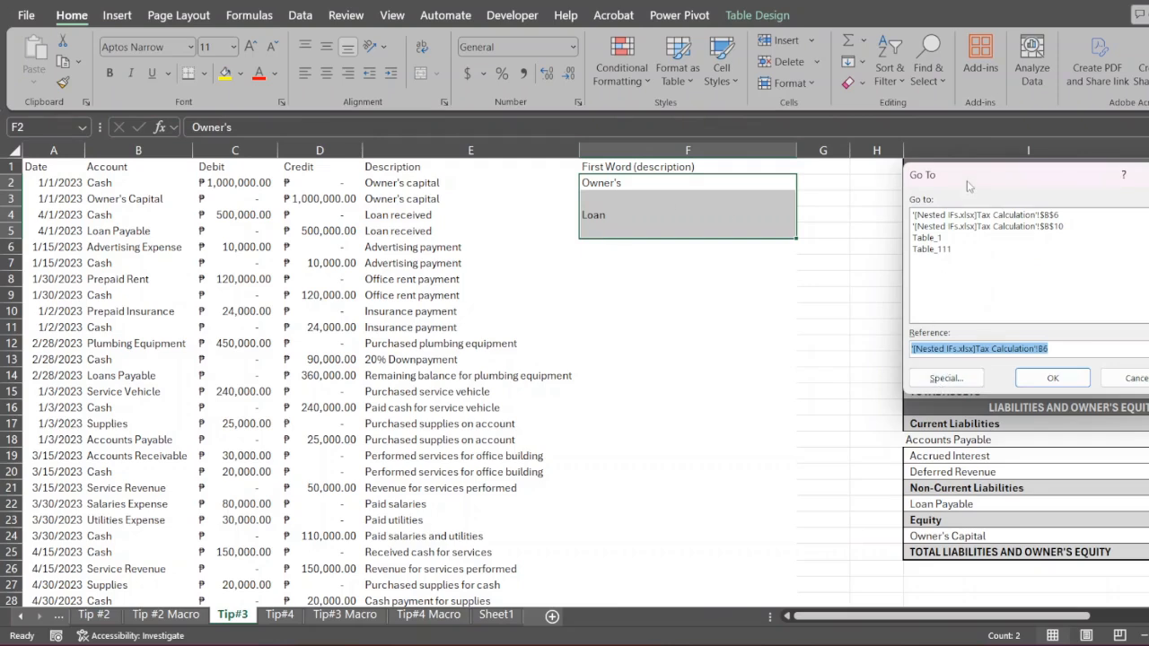
pyautogui.moveTo(968, 186); pyautogui.dragTo(880, 82)
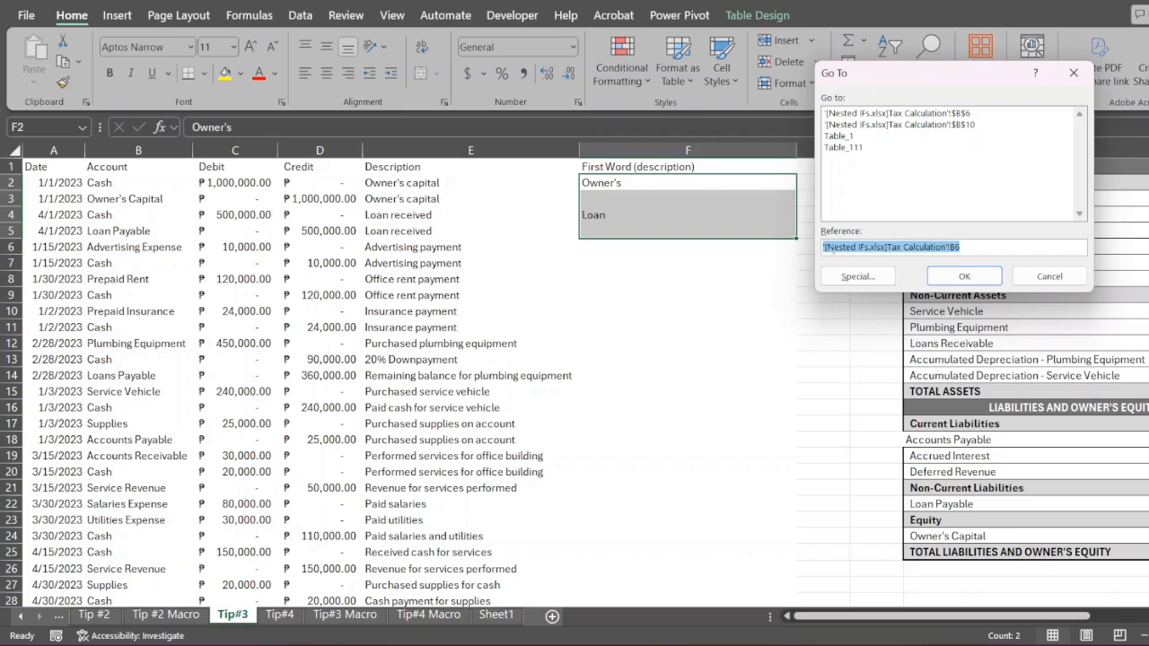
pyautogui.click(849, 275)
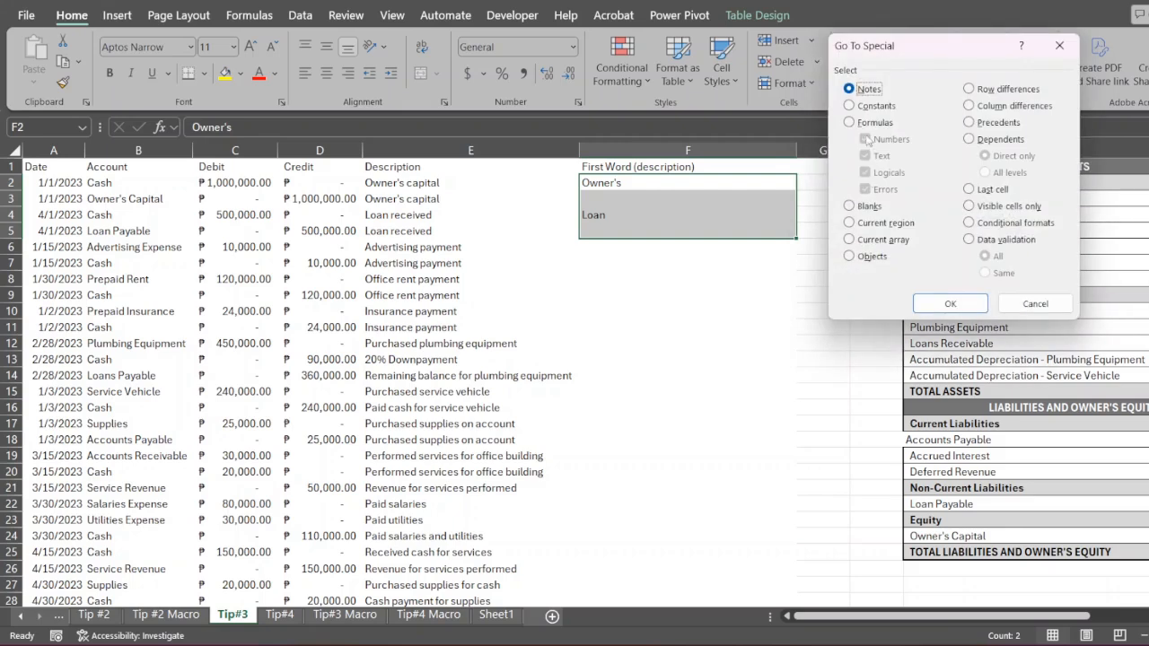
pyautogui.click(853, 207)
pyautogui.press('Return')
# - Fill the selected blank cells F3 and F5 at once with a formula referencing the cell above, starting with =F2 in F3
pyautogui.write('=')
pyautogui.press('Up')
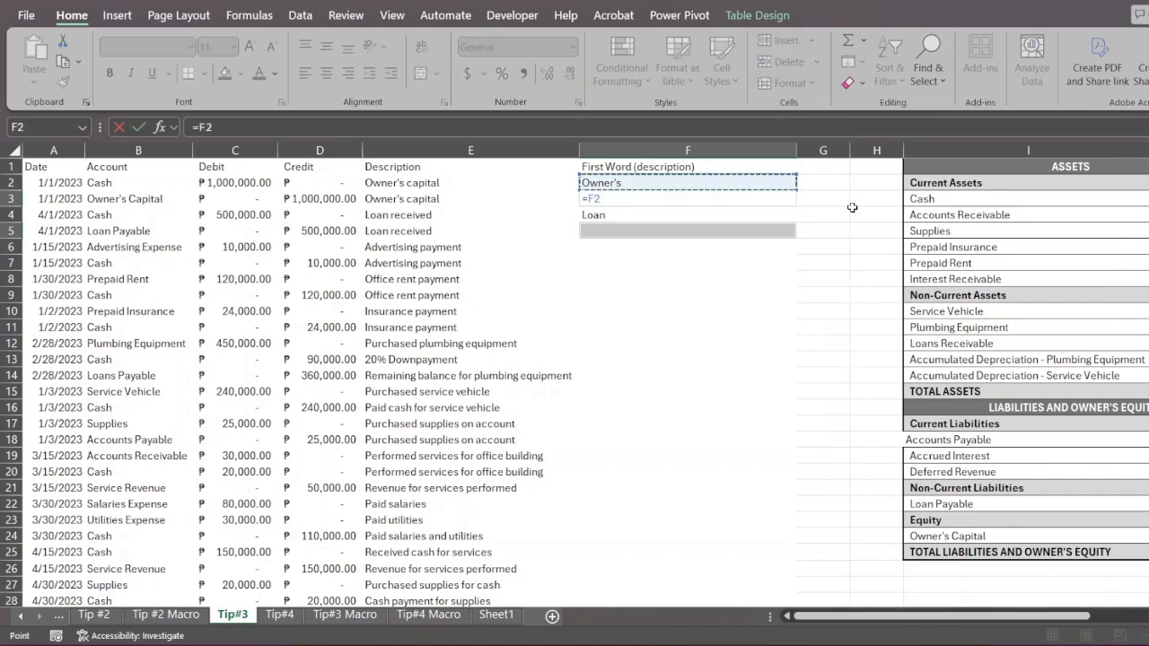
pyautogui.hotkey('ctrl', 'Return')
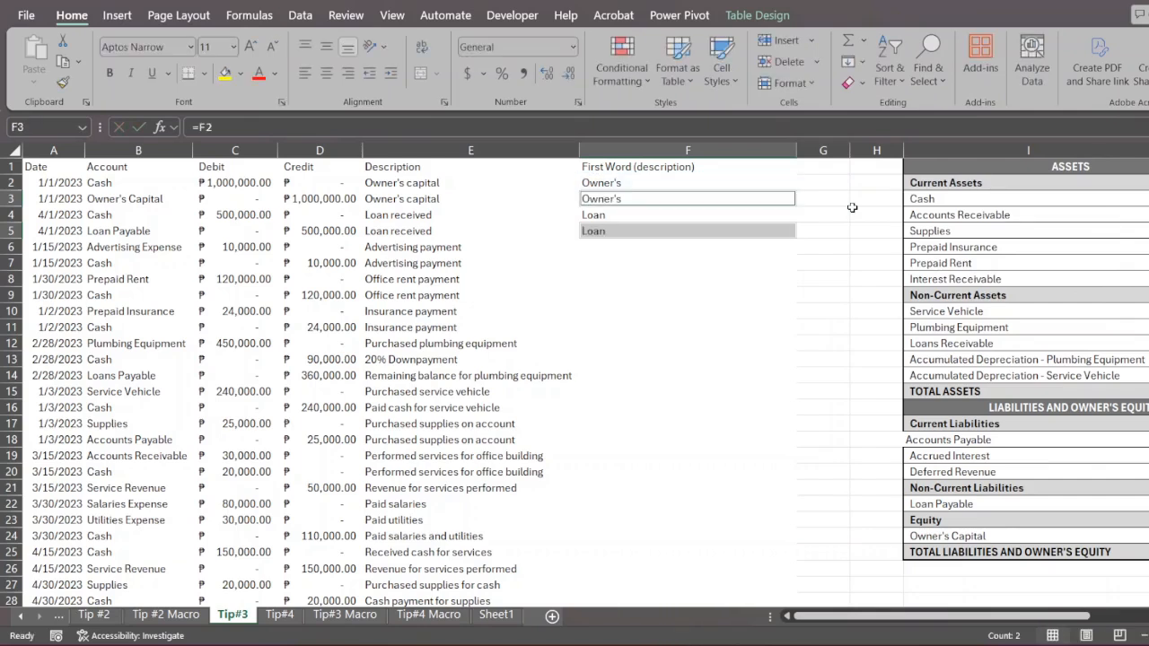
pyautogui.click(782, 297)
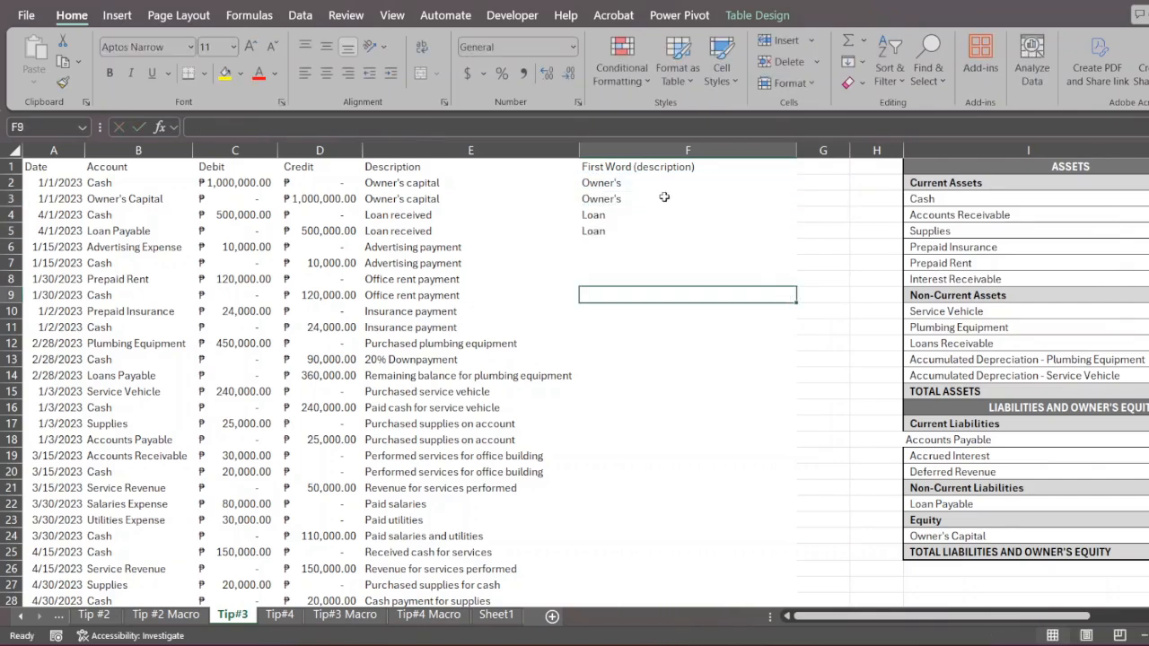
pyautogui.moveTo(661, 182); pyautogui.dragTo(651, 225)
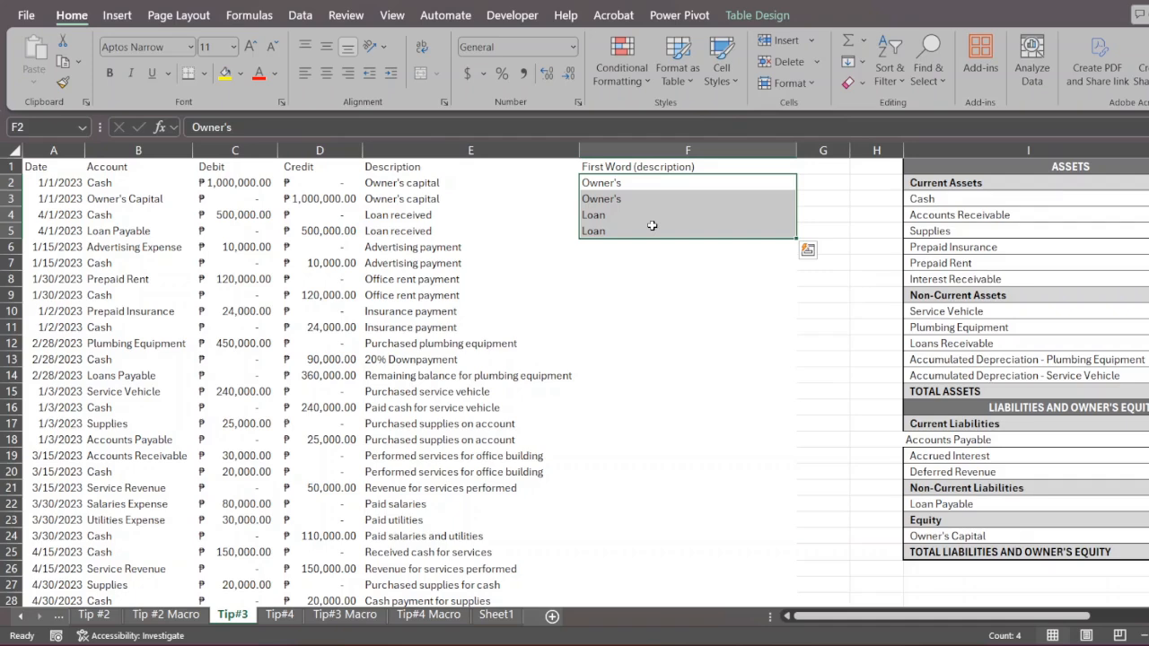
pyautogui.click(460, 262)
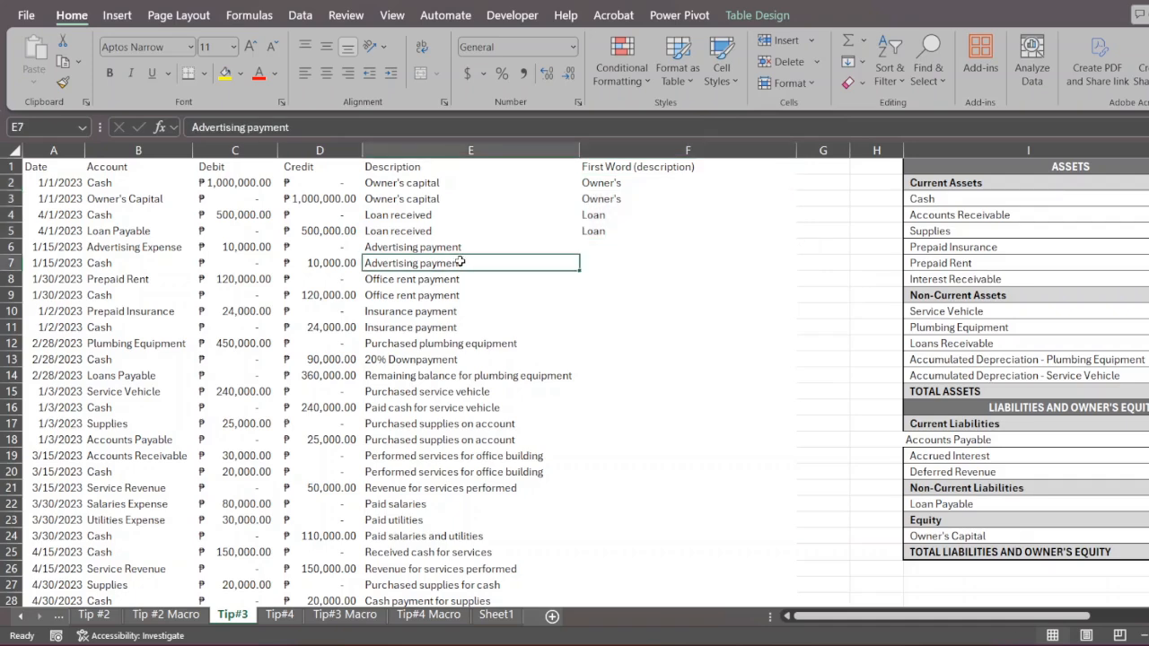
pyautogui.hotkey('ctrl', 'Down')
pyautogui.press('Right')
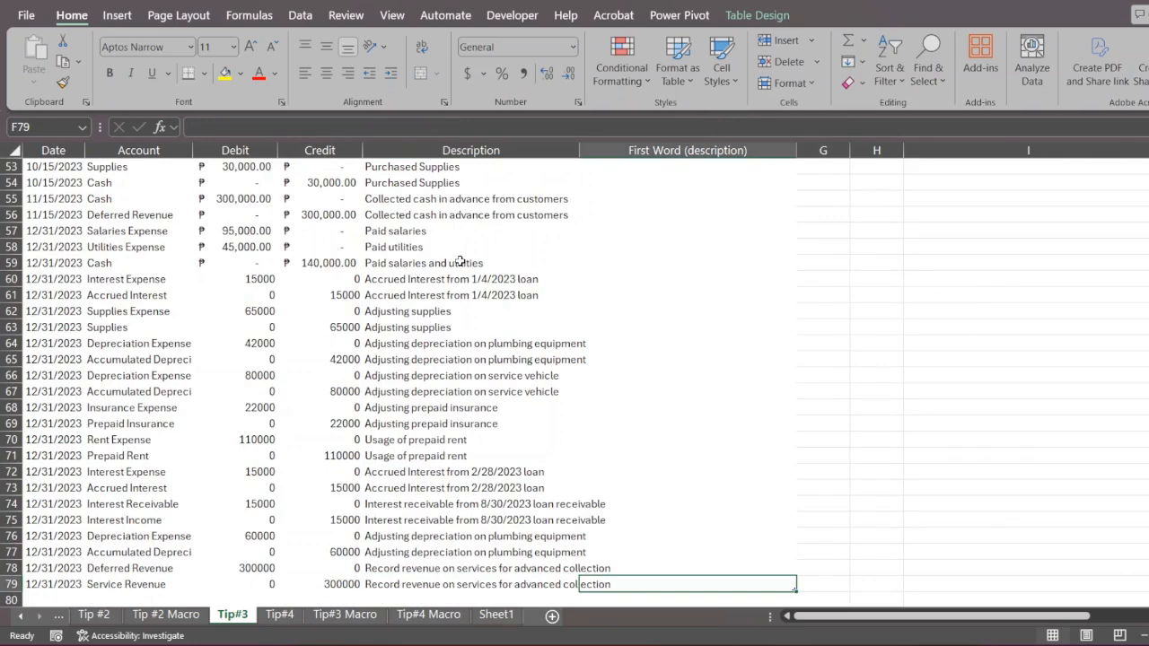
pyautogui.hotkey('shift', 'Up')
pyautogui.hotkey('shift', 'Up')
pyautogui.hotkey('shift', 'Up')
pyautogui.hotkey('shift', 'Up')
pyautogui.hotkey('shift', 'Up')
pyautogui.hotkey('shift', 'Up')
pyautogui.hotkey('shift', 'Up')
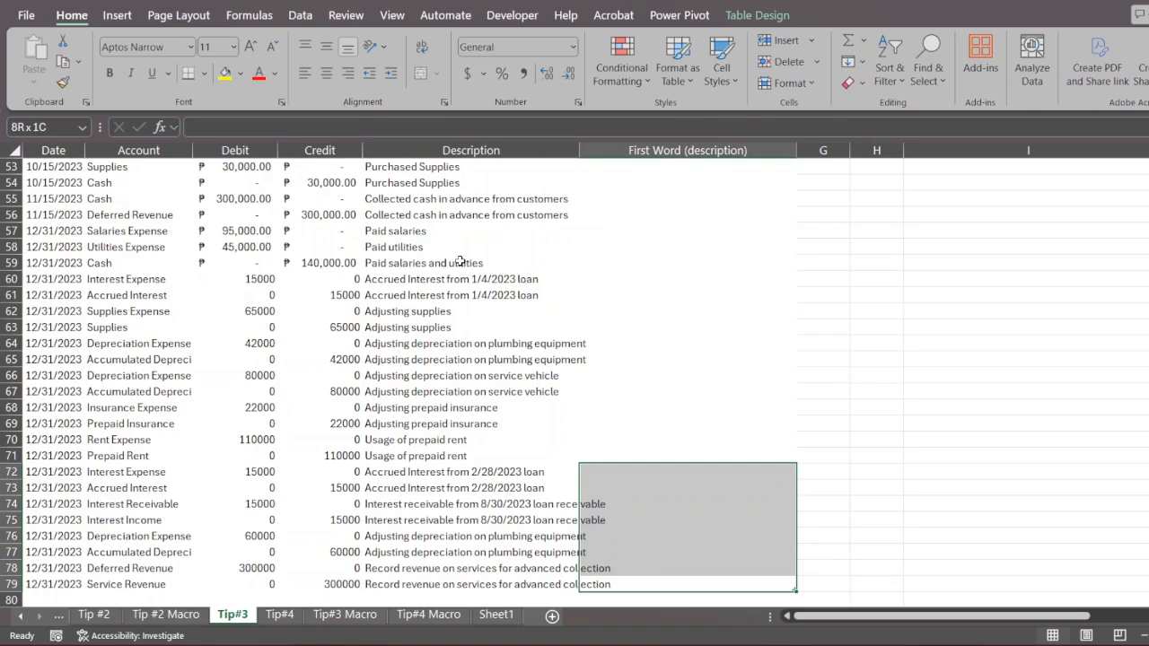
pyautogui.press('Down')
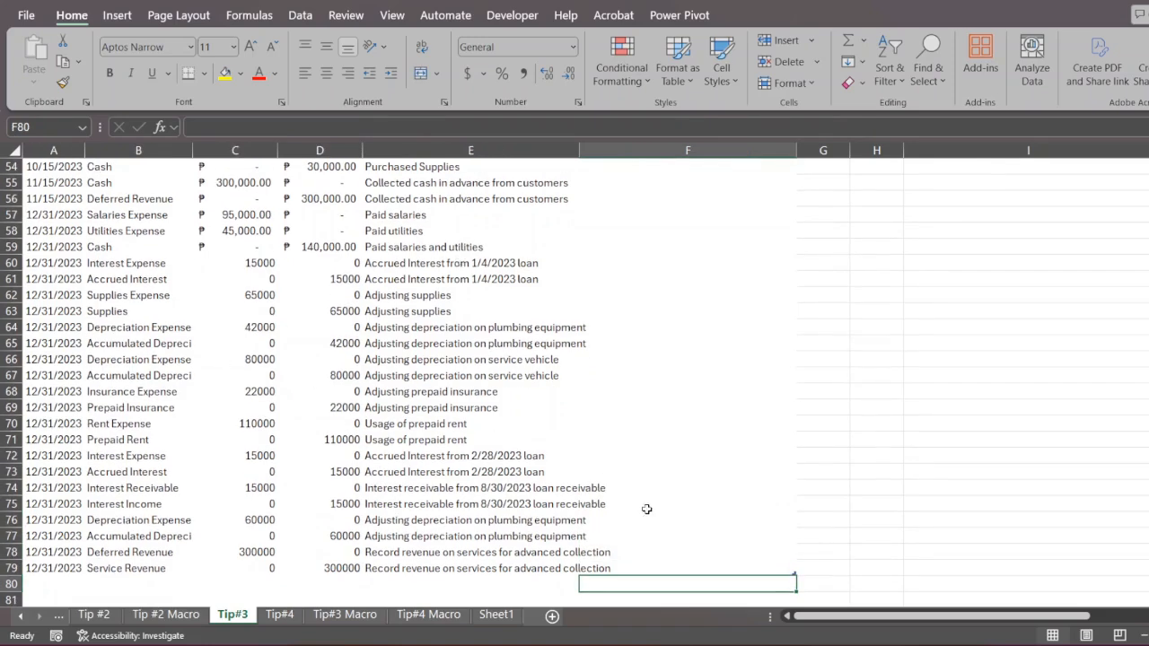
pyautogui.press('Up')
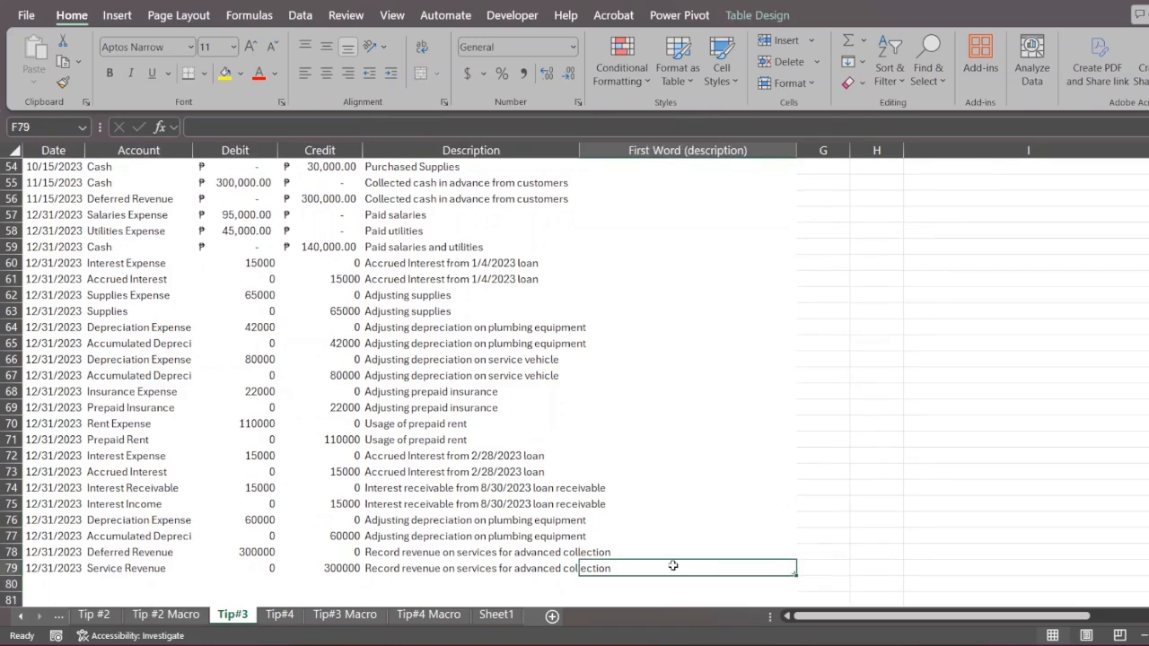
pyautogui.hotkey('shift', 'Up')
pyautogui.hotkey('shift', 'Up')
pyautogui.hotkey('shift', 'Up')
pyautogui.hotkey('shift', 'Up')
pyautogui.hotkey('shift', 'Up')
pyautogui.hotkey('shift', 'Up')
pyautogui.hotkey('shift', 'Up')
pyautogui.hotkey('shift', 'Up')
pyautogui.hotkey('shift', 'Up')
pyautogui.hotkey('shift', 'Up')
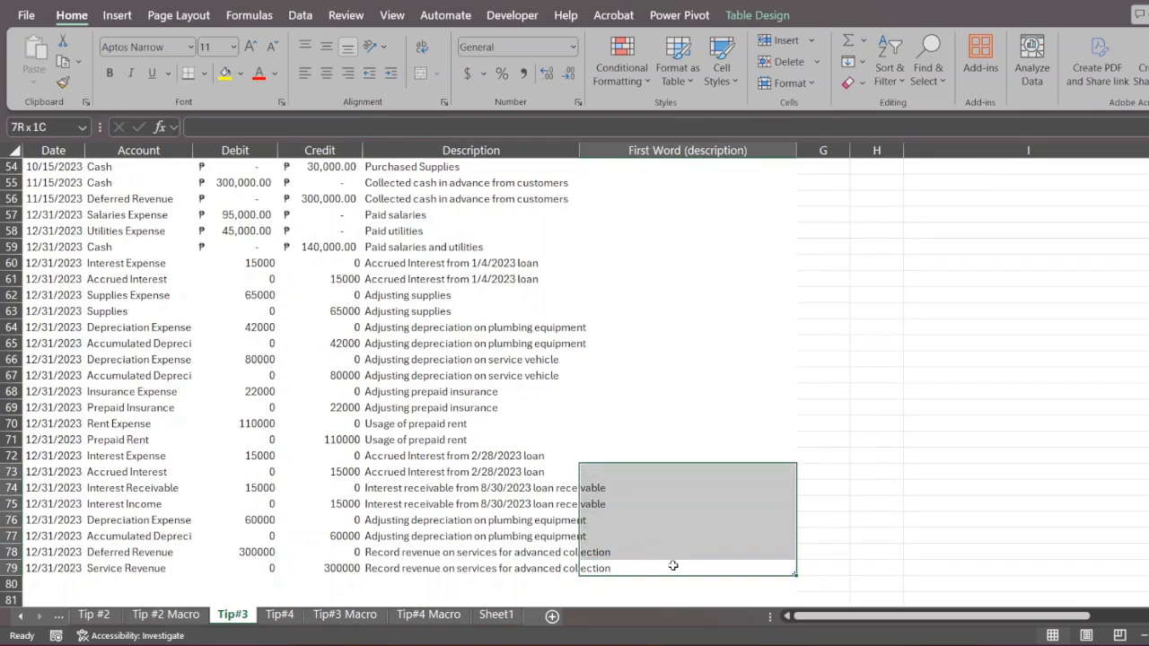
pyautogui.hotkey('shift', 'Down')
pyautogui.hotkey('shift', 'Down')
pyautogui.hotkey('shift', 'Down')
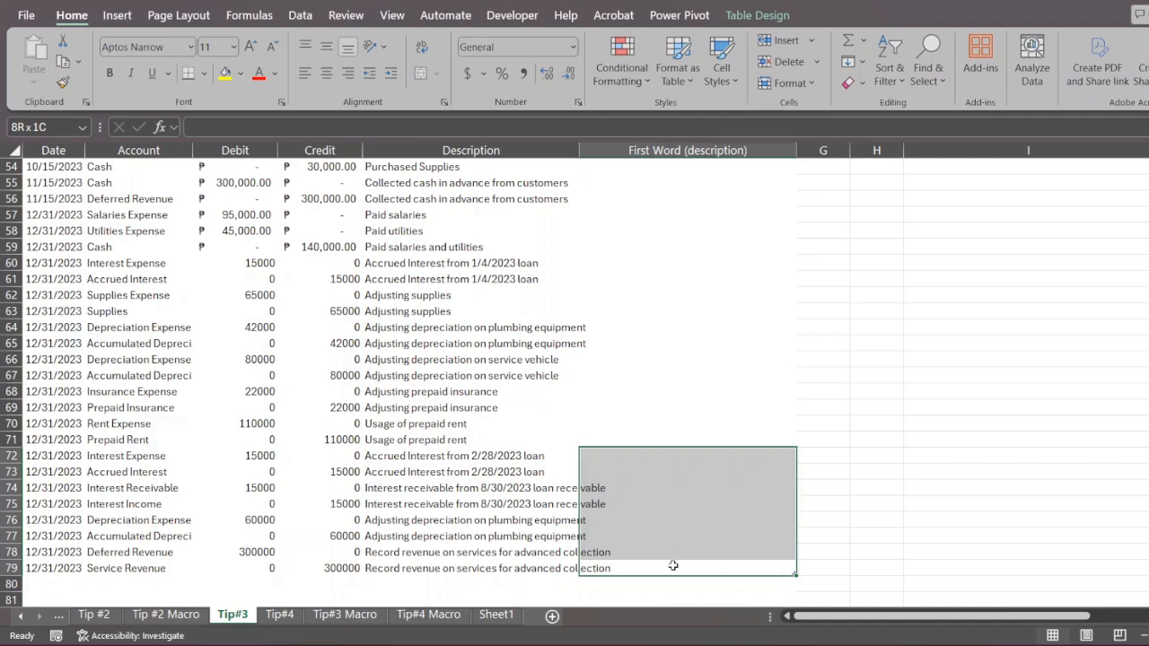
pyautogui.click(673, 566)
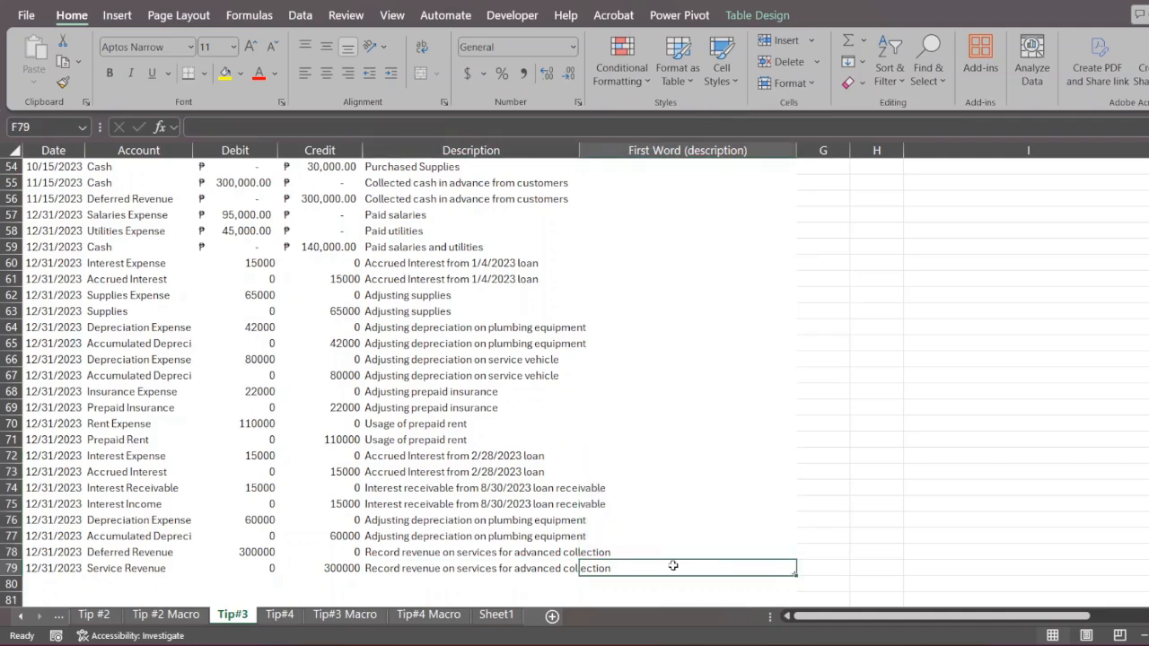
pyautogui.hotkey('ctrl', 'Up')
pyautogui.press('Up')
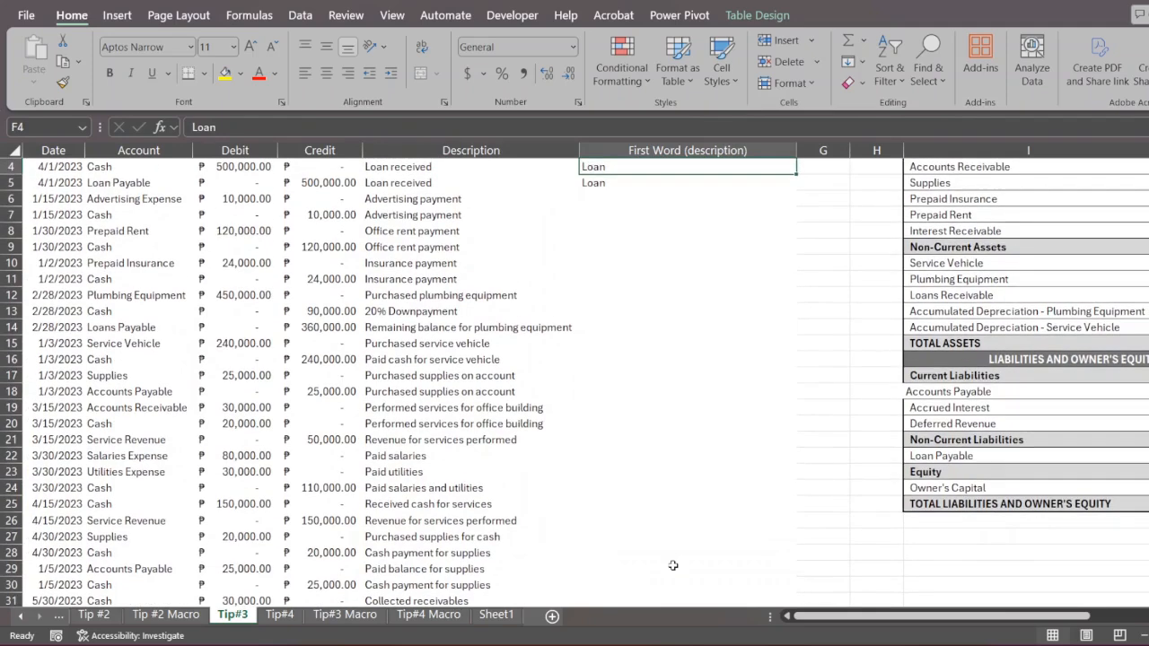
# - Try to Flash Fill the First Word column over F2:F79, selecting it from the table's last row up to row 2
pyautogui.press('Left')
pyautogui.press('Down')
pyautogui.press('Down')
pyautogui.press('Up')
pyautogui.press('Down')
pyautogui.hotkey('ctrl', 'Down')
pyautogui.press('Right')
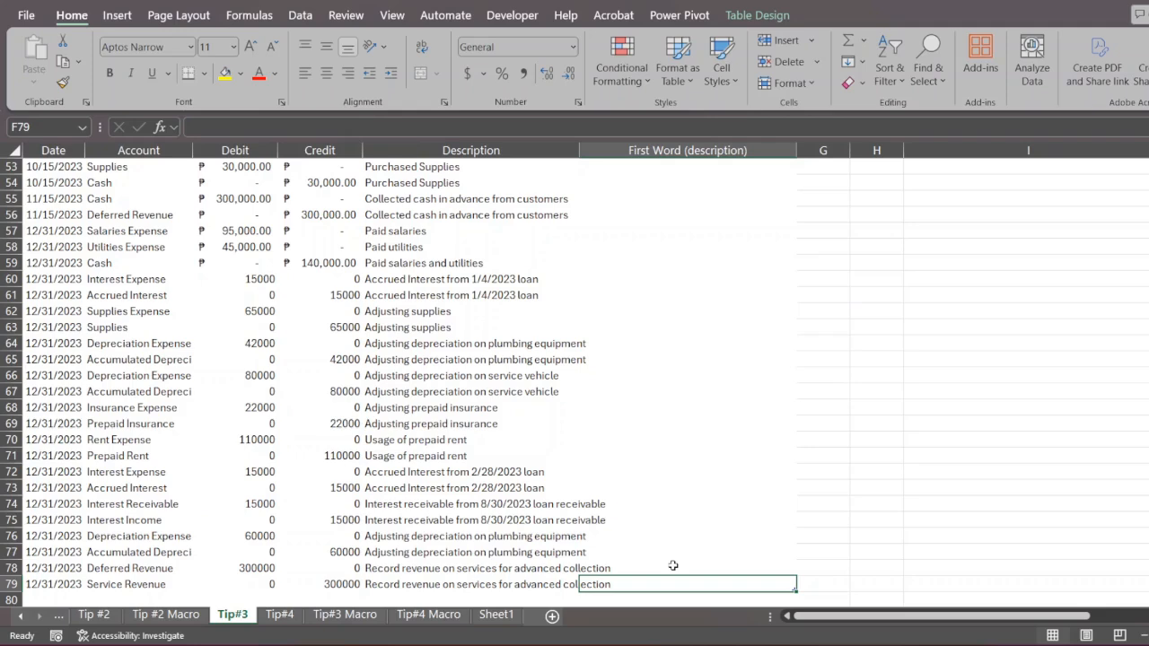
pyautogui.hotkey('ctrl', 'shift', 'Up')
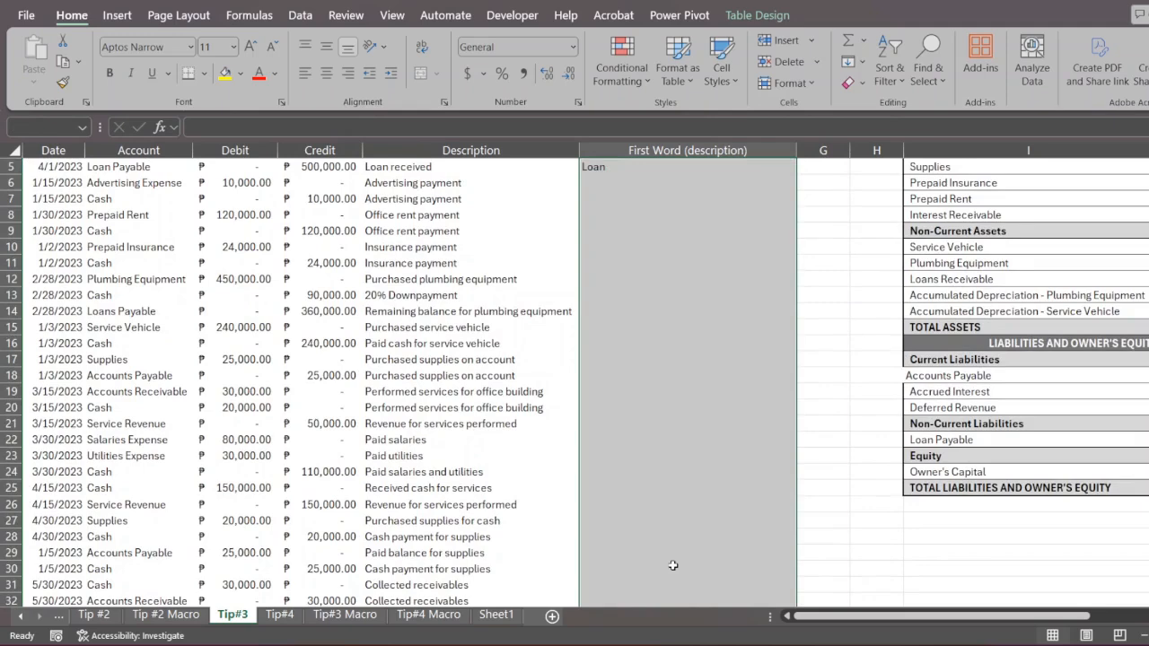
pyautogui.hotkey('ctrl', 'shift', 'Up')
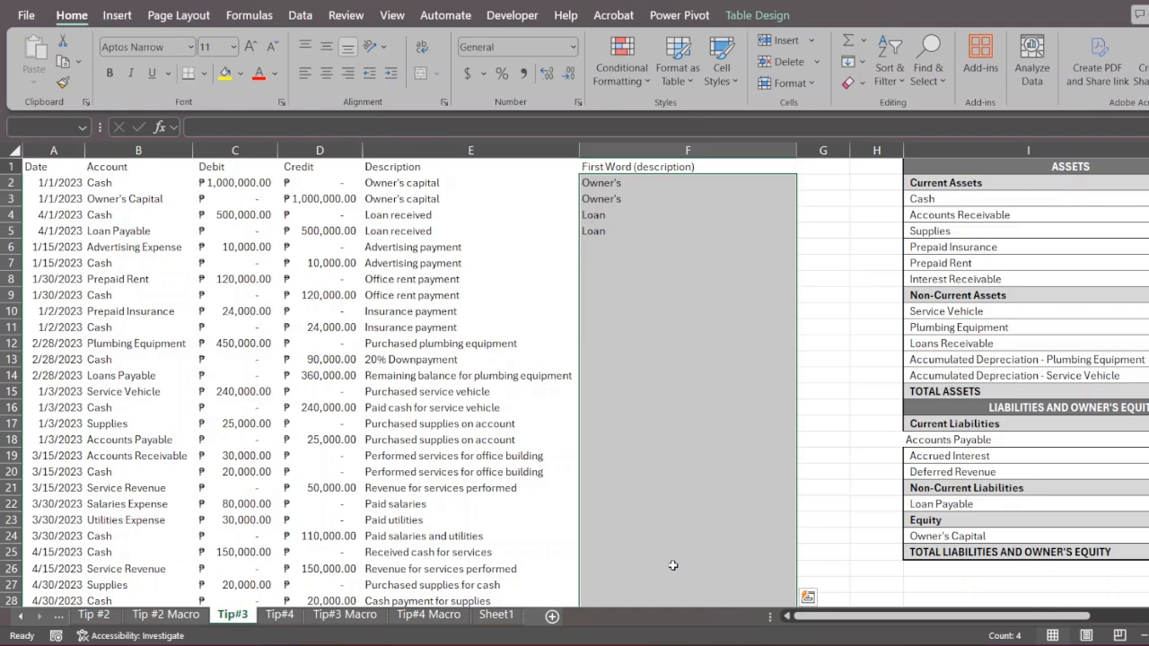
pyautogui.hotkey('ctrl', 'e')
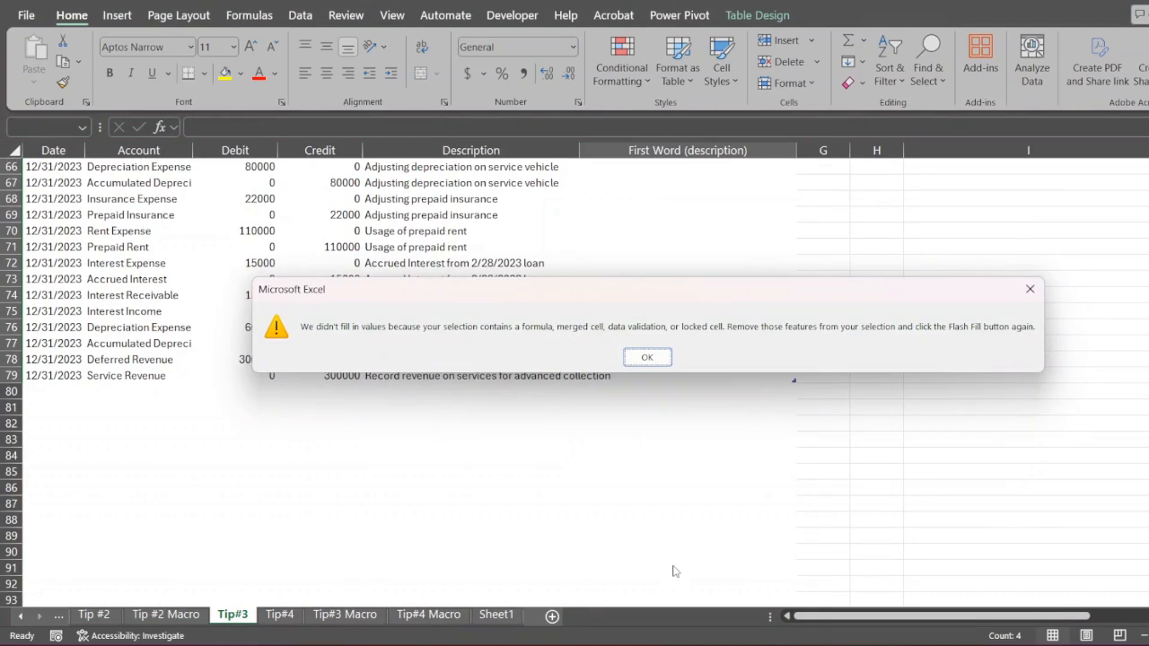
pyautogui.press('Return')
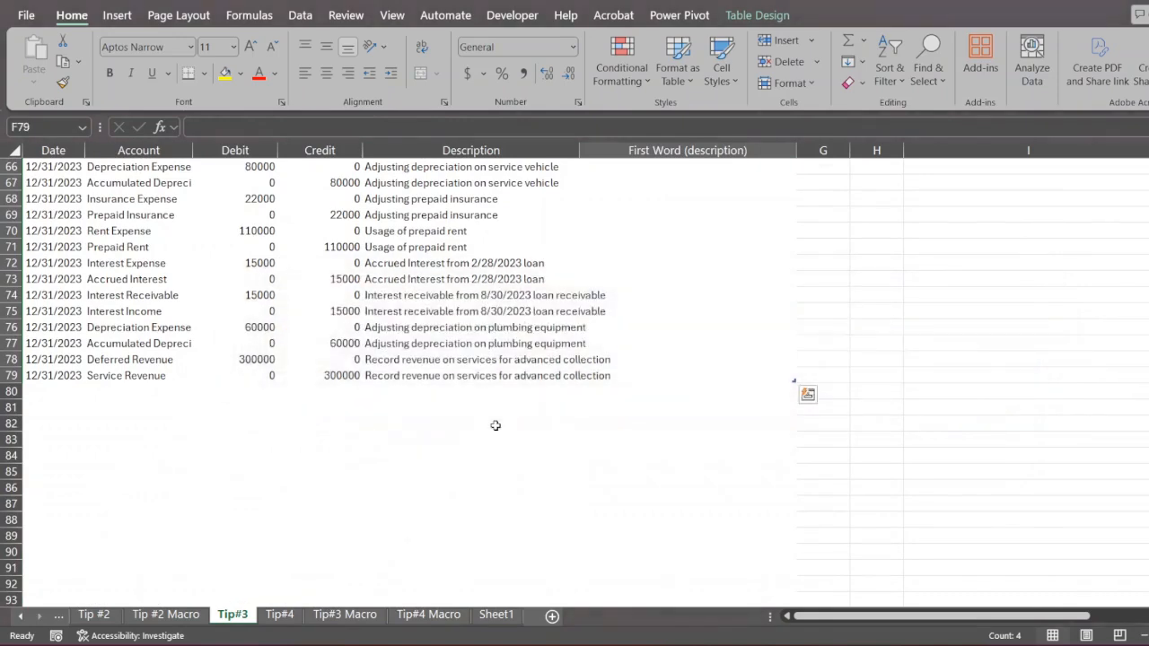
# - Convert the formulas in F2:F5 to static values by copying the range onto itself as values only
pyautogui.click(514, 372)
pyautogui.hotkey('ctrl', 'Up')
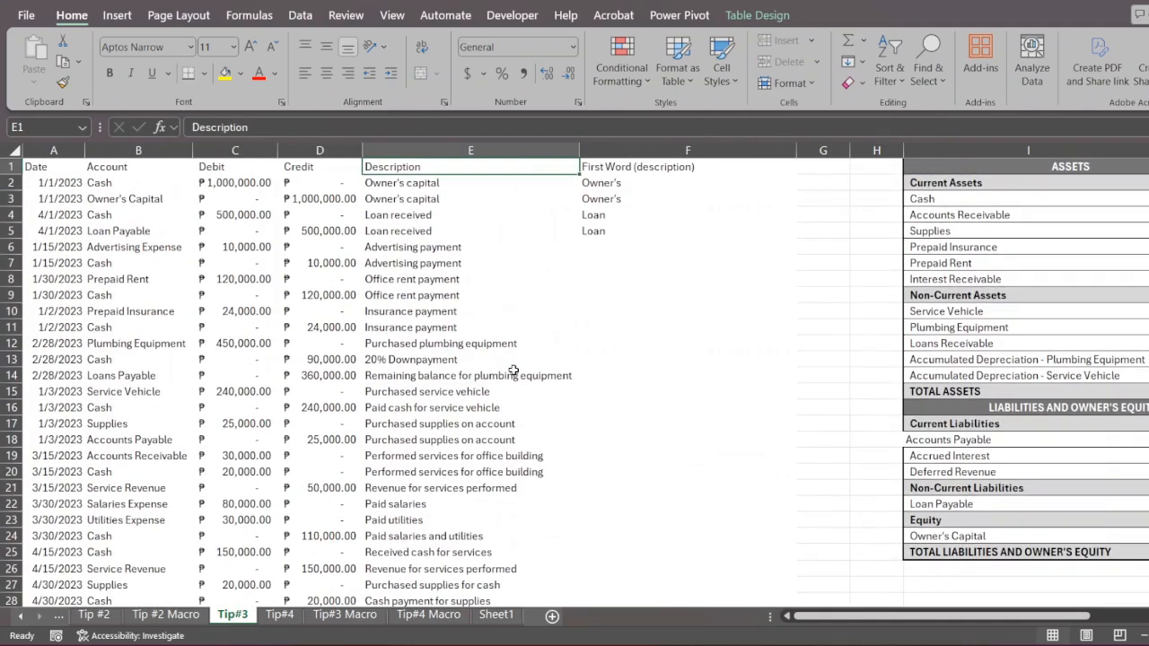
pyautogui.moveTo(600, 184); pyautogui.dragTo(609, 234)
pyautogui.rightClick(608, 239)
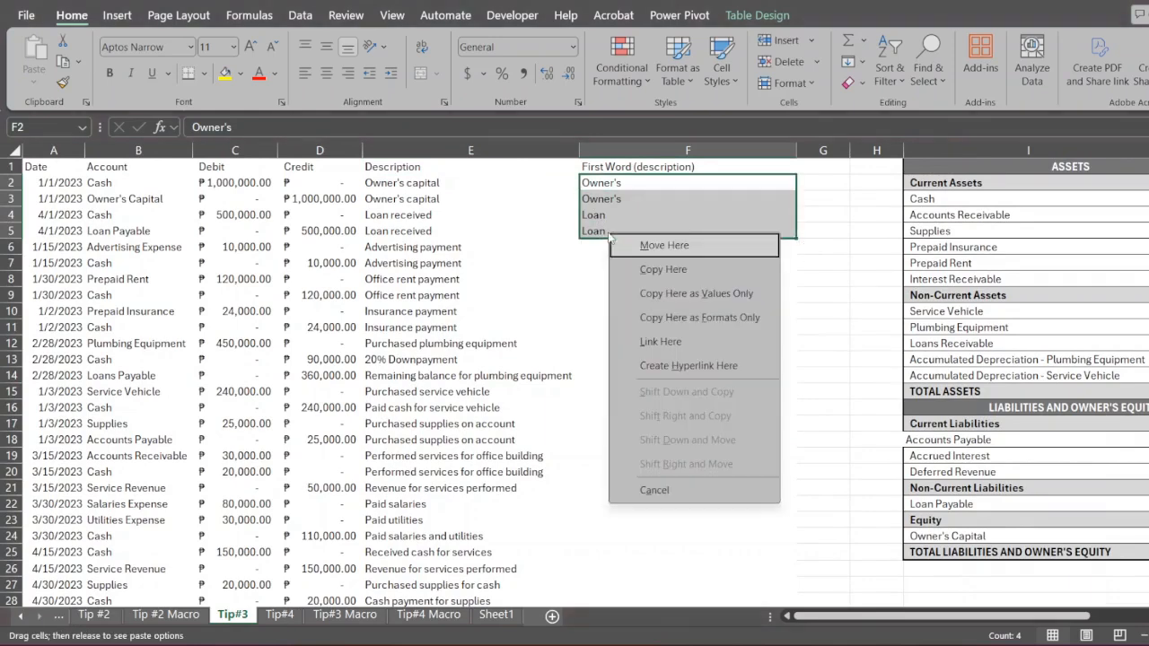
pyautogui.click(658, 302)
pyautogui.click(812, 274)
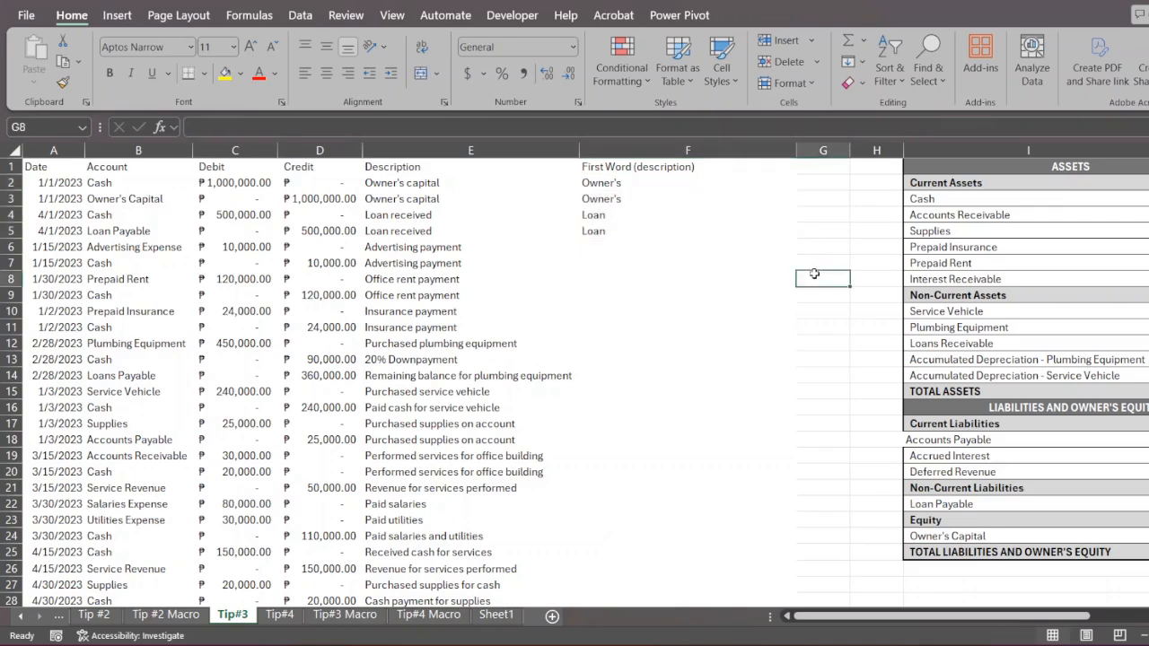
# - Select F2:F79 in the First Word column, Flash Fill it with each description's first word, and review the filled rows
pyautogui.click(448, 235)
pyautogui.hotkey('ctrl', 'Down')
pyautogui.press('Right')
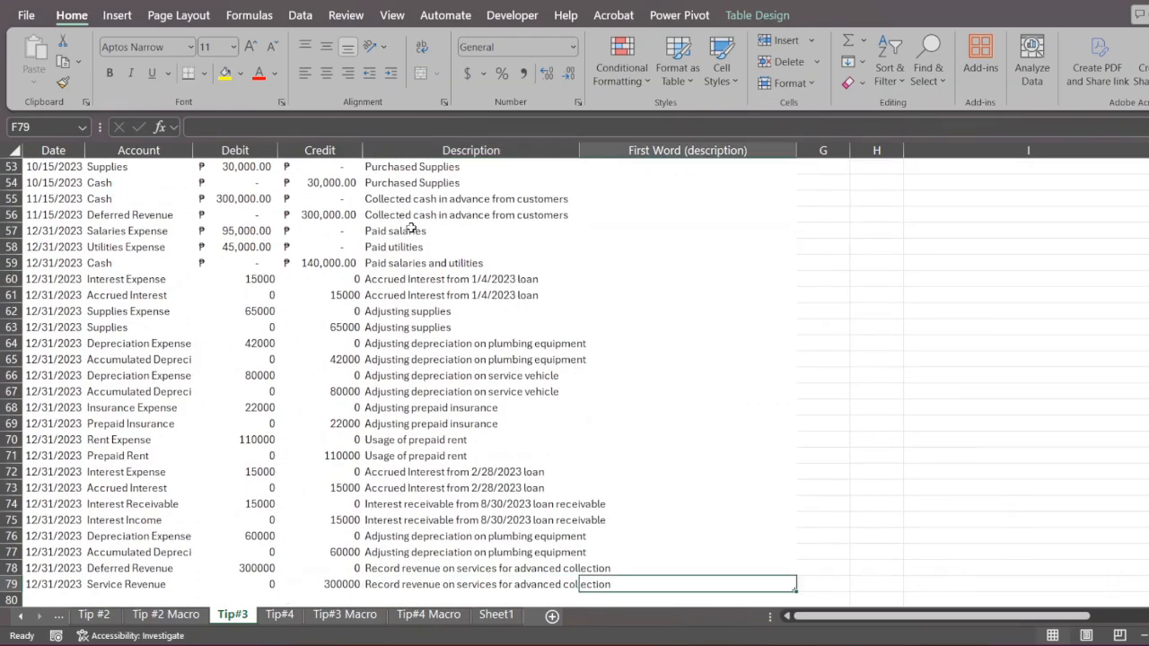
pyautogui.hotkey('ctrl', 'shift', 'Up')
pyautogui.hotkey('ctrl', 'shift', 'Up')
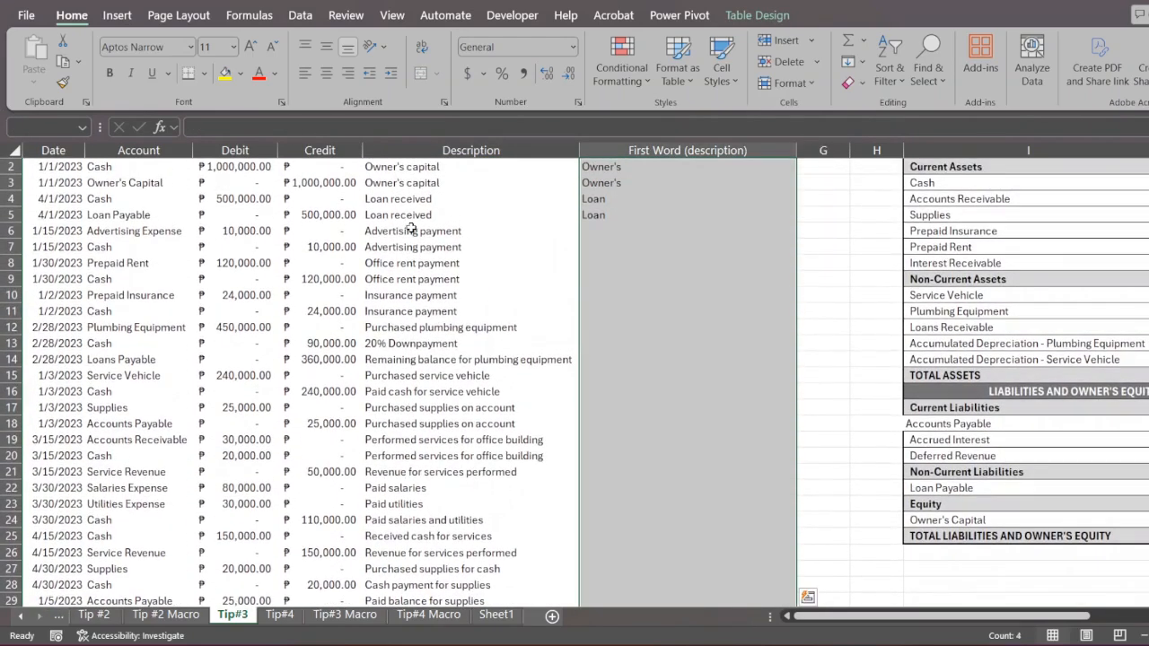
pyautogui.hotkey('ctrl', 'e')
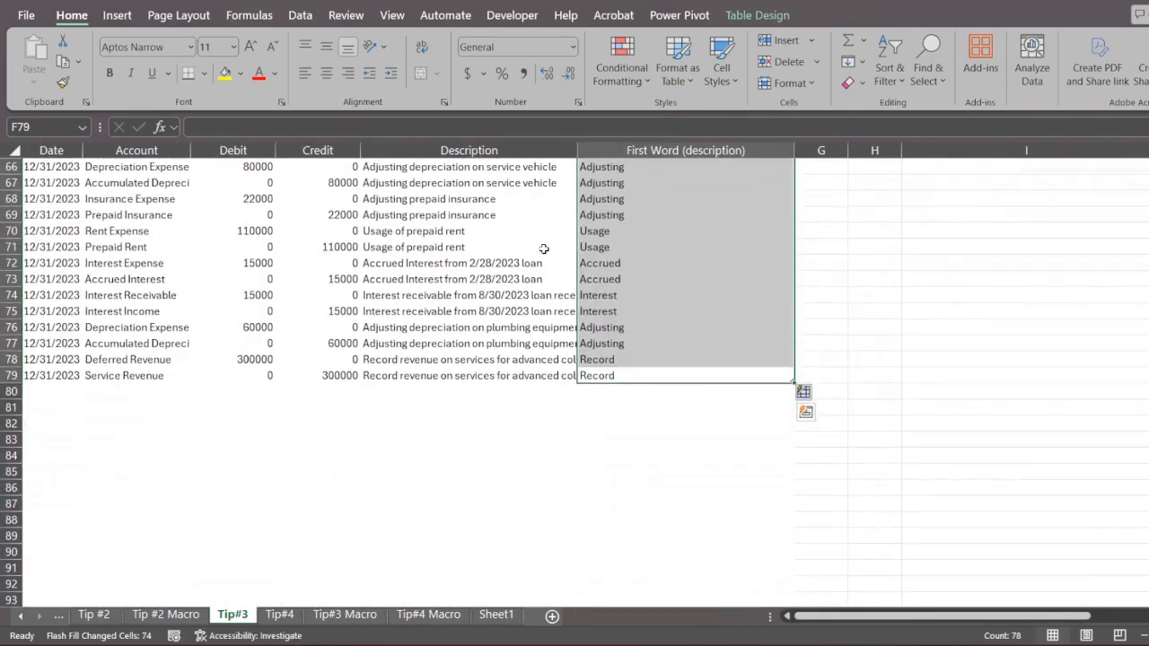
pyautogui.click(704, 294)
pyautogui.scroll(12, 703, 294)
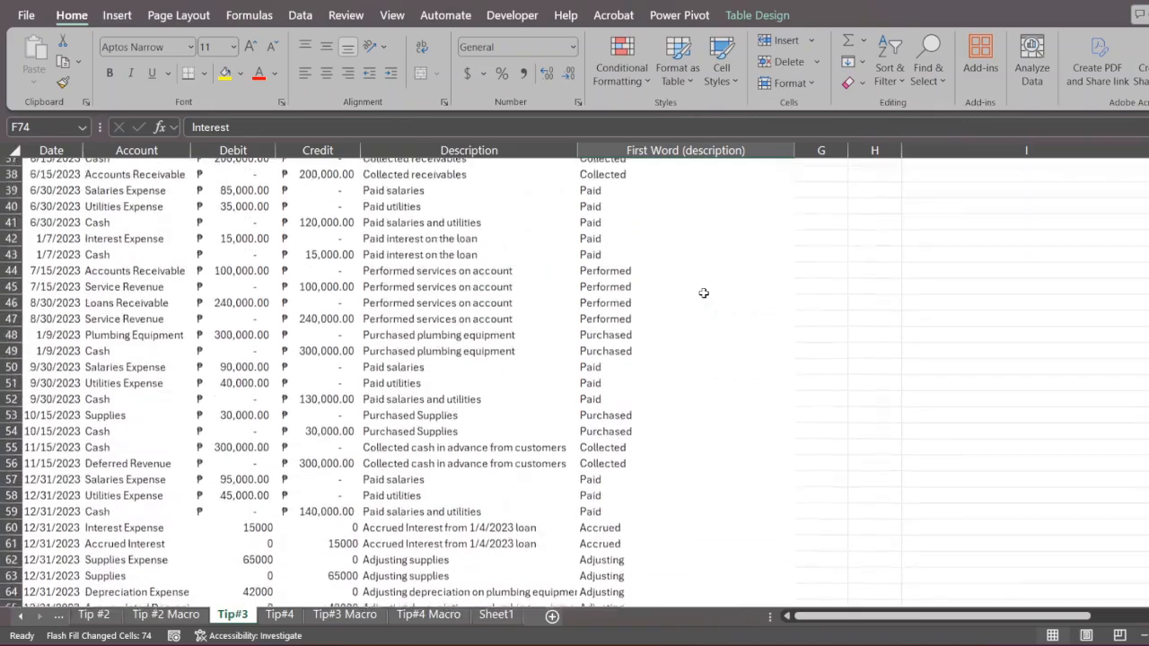
pyautogui.scroll(6, 703, 294)
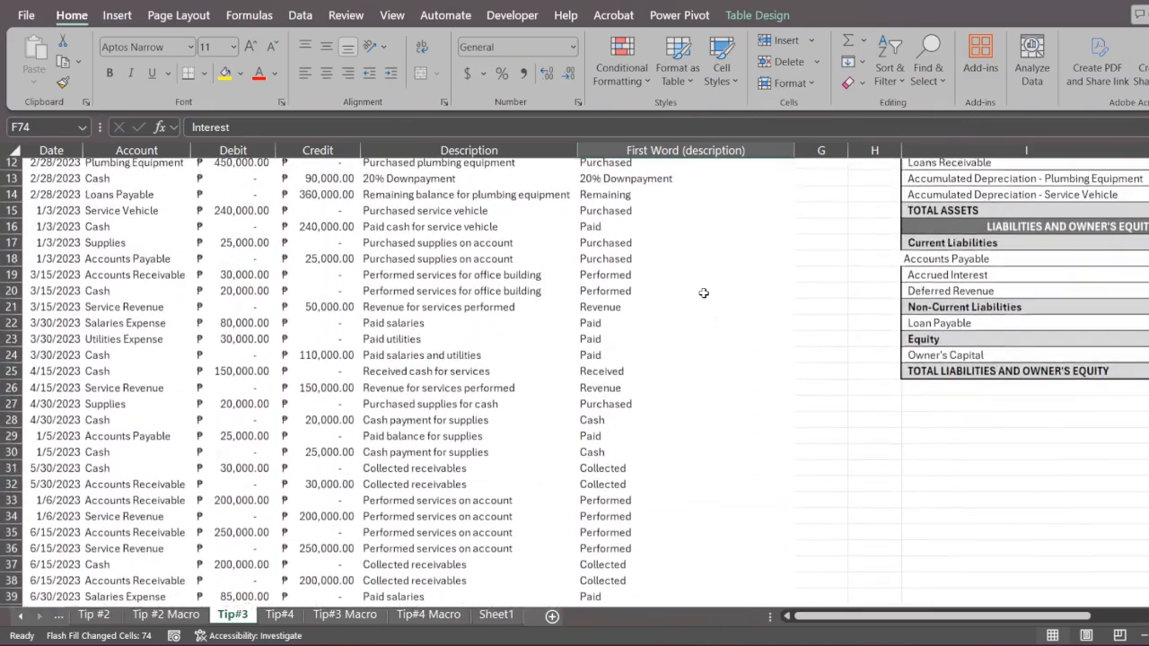
pyautogui.scroll(4, 704, 293)
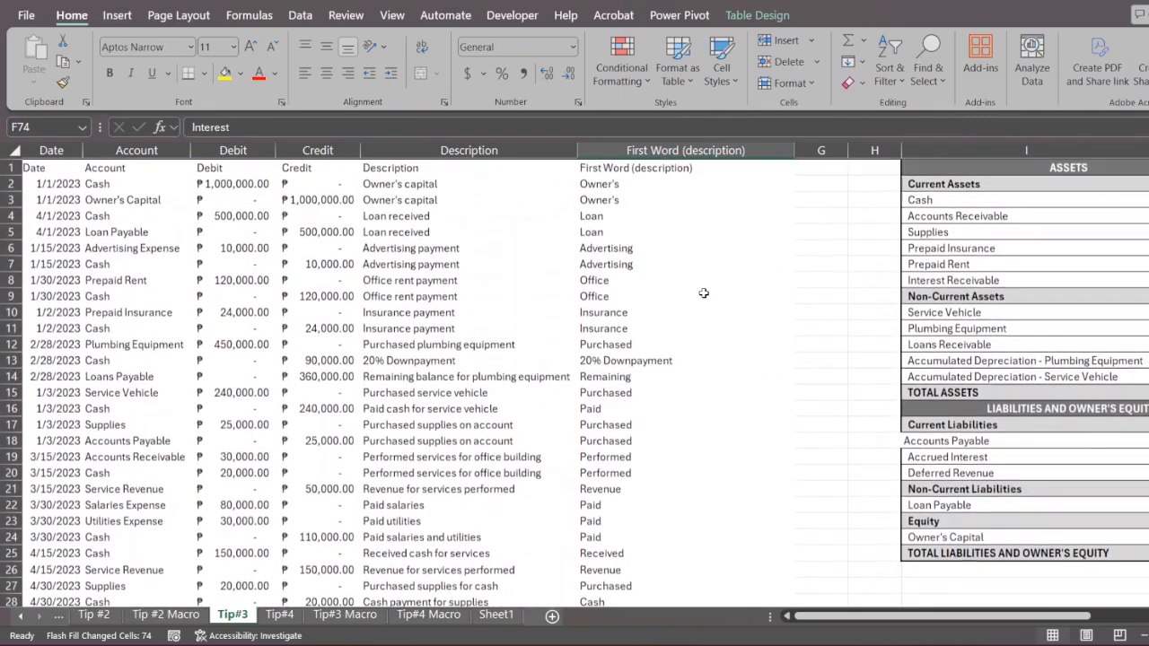
pyautogui.click(437, 248)
pyautogui.scroll(-1, 438, 249)
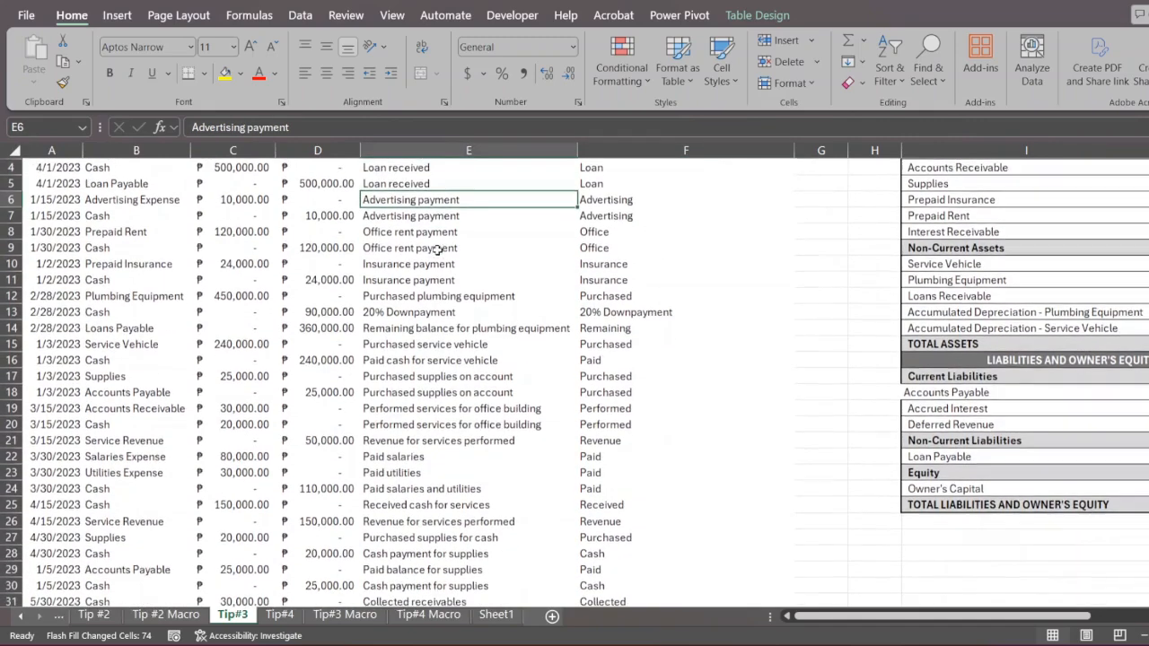
pyautogui.scroll(1, 438, 249)
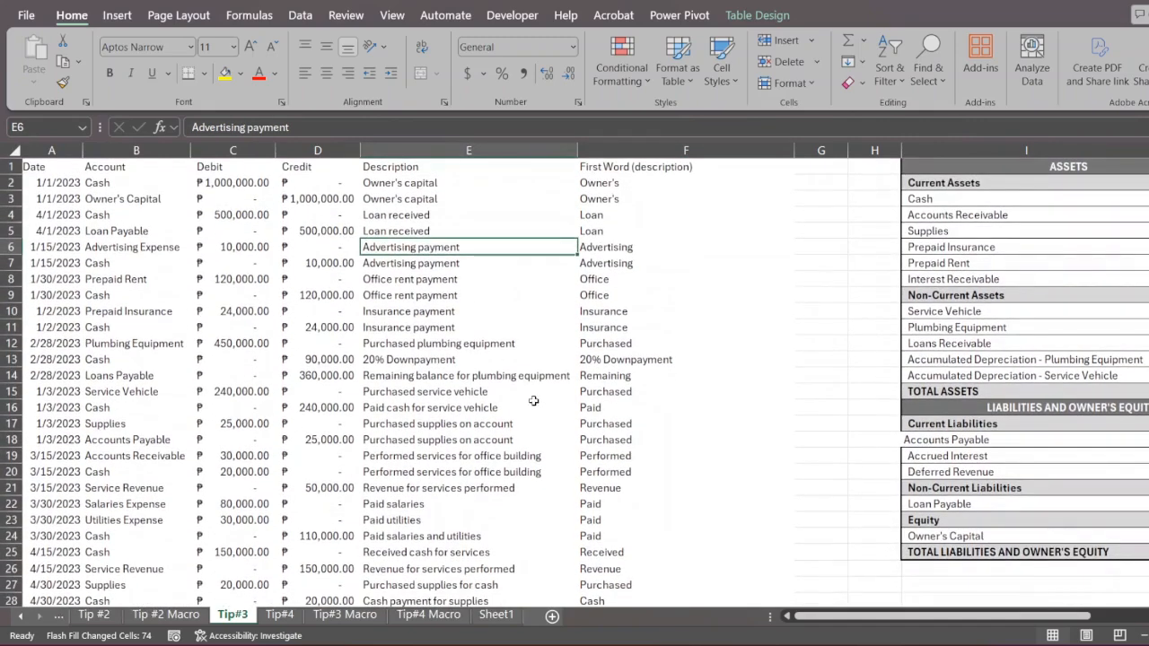
pyautogui.moveTo(600, 185); pyautogui.dragTo(627, 250)
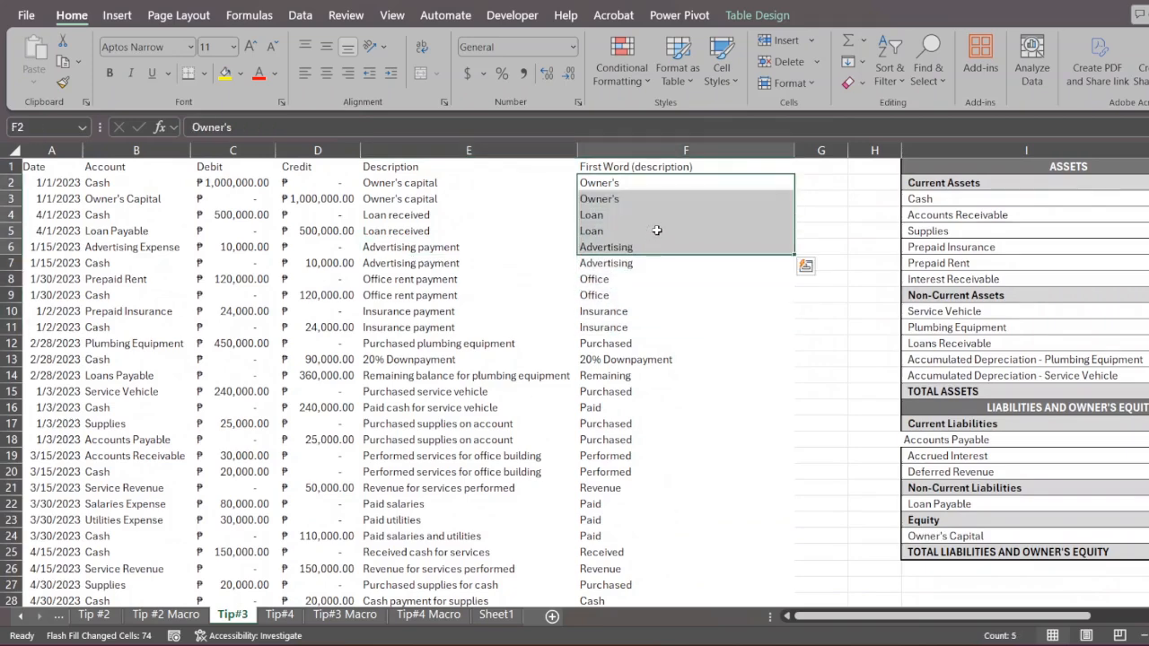
pyautogui.click(644, 403)
# - Clear the sample 1s from the range P7:V17
pyautogui.hscroll(8, 644, 402)
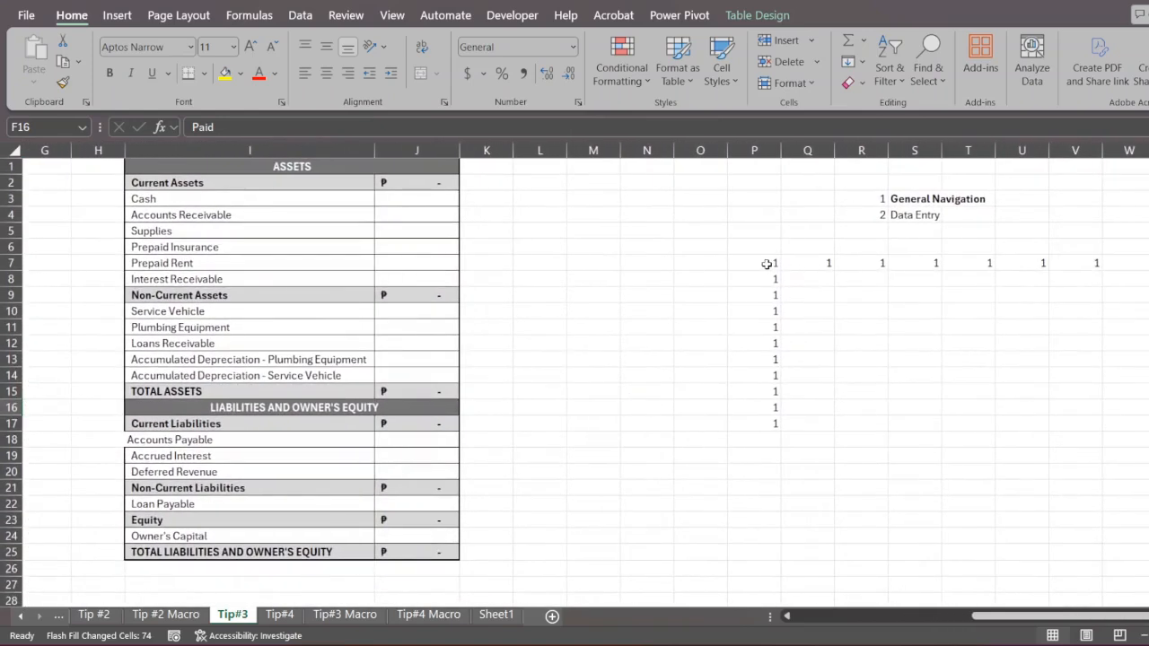
pyautogui.moveTo(772, 262); pyautogui.dragTo(1078, 419)
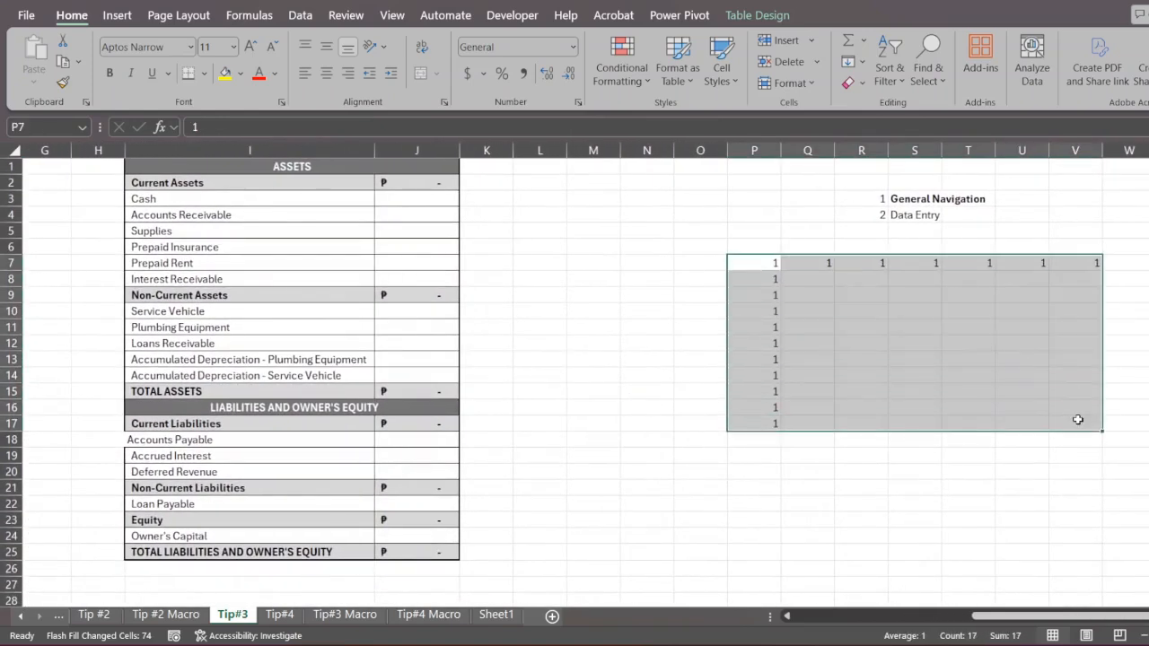
pyautogui.press('Delete')
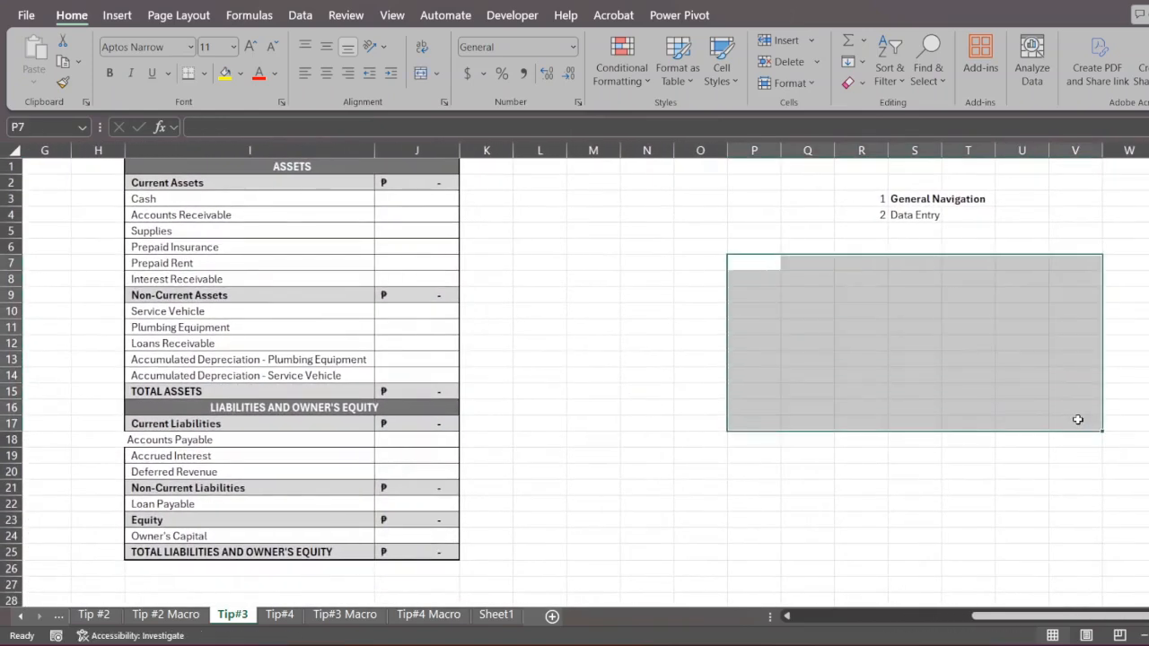
# - Add item 3, Formatting, to the topic list in R5:S5 below Data Entry
pyautogui.click(875, 230)
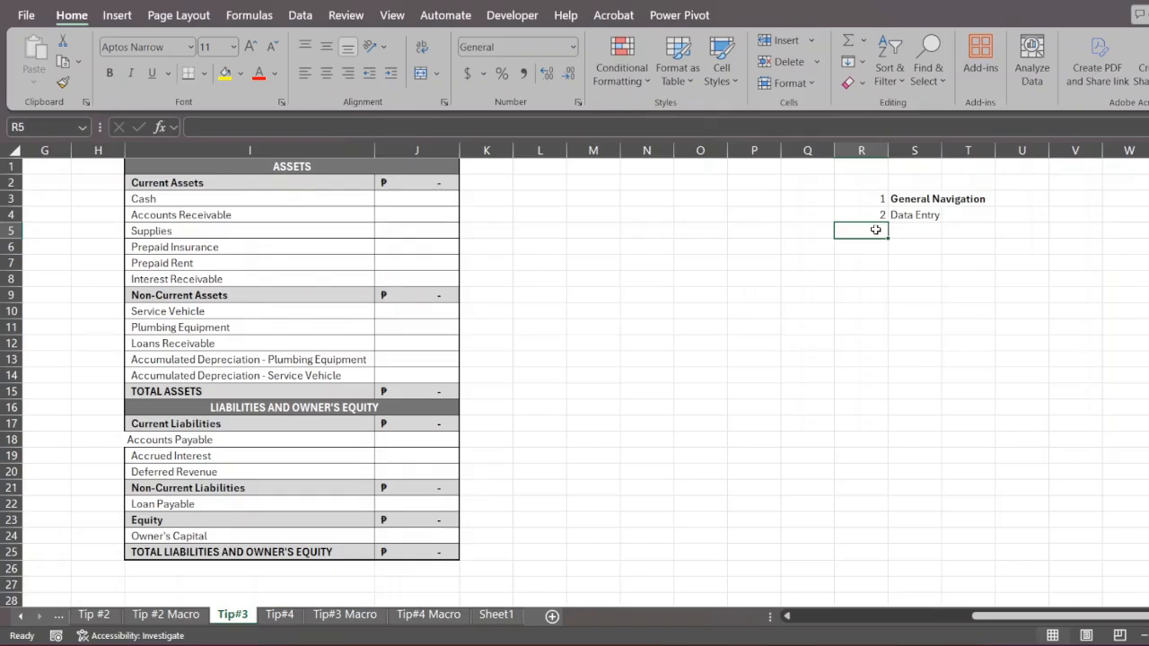
pyautogui.write('3.')
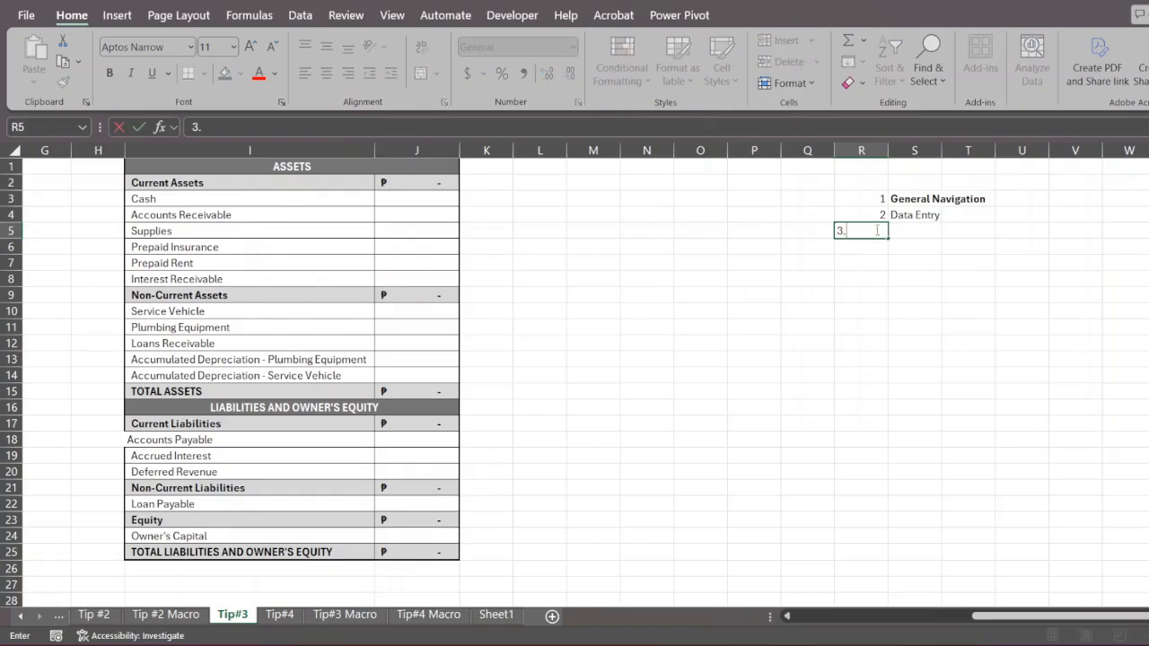
pyautogui.press('Tab')
pyautogui.write('Formatting')
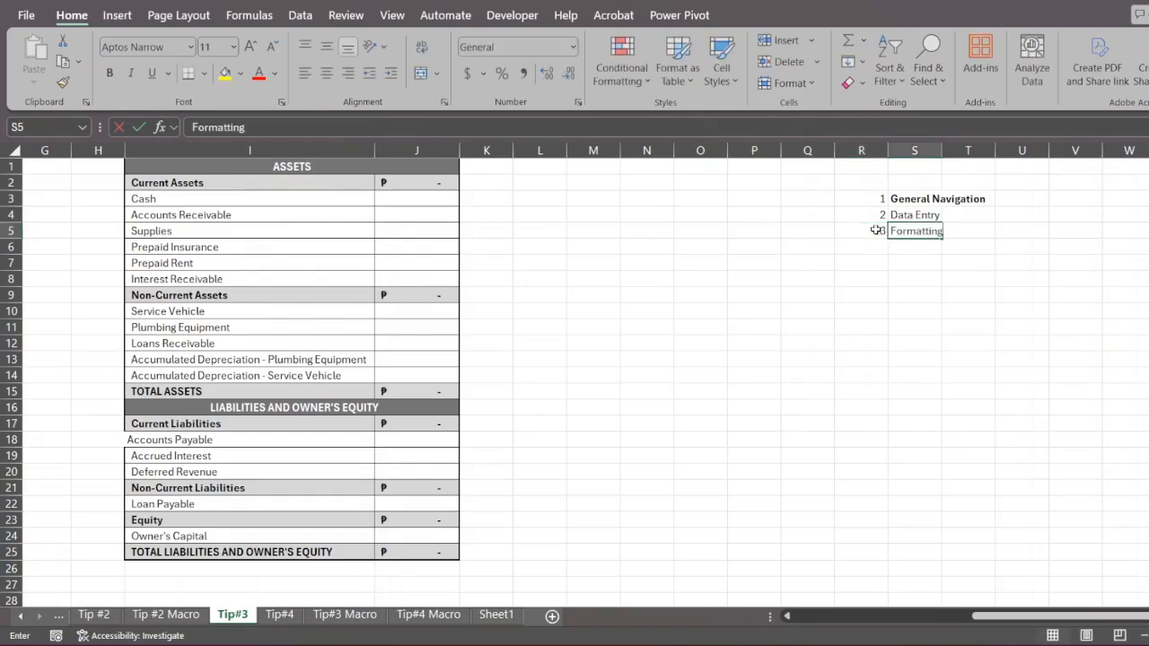
pyautogui.press('Return')
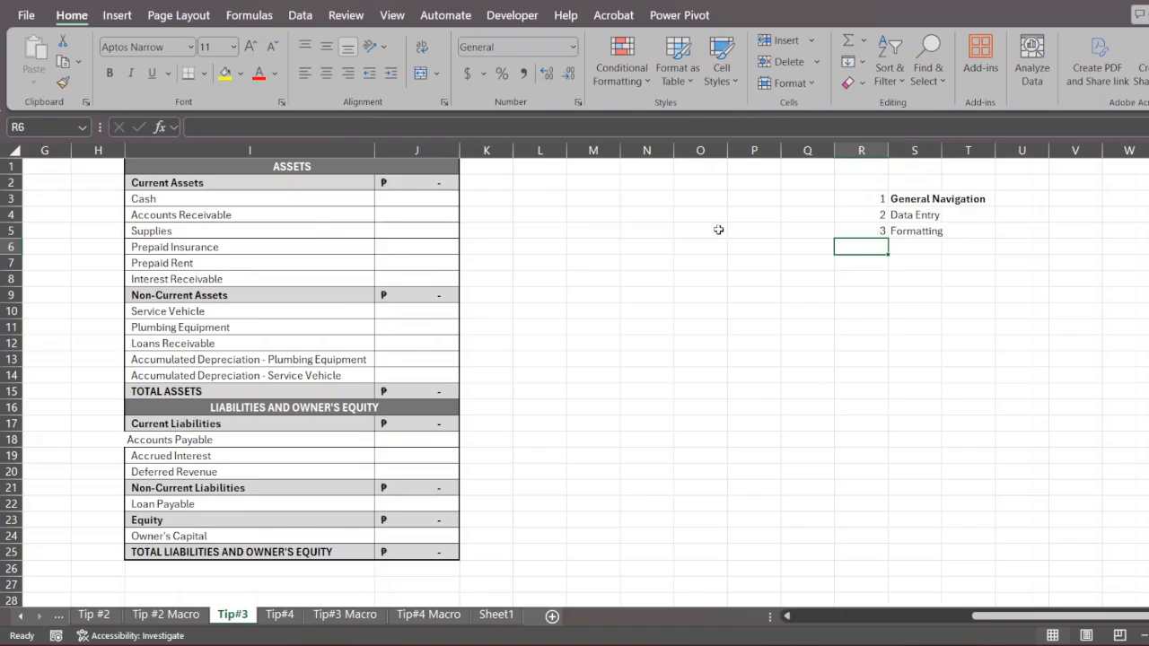
# - Format the Debit and Credit amounts in C2:D15 successively as number, time, date, currency, percentage and scientific
pyautogui.hscroll(-5, 718, 230)
pyautogui.hscroll(-4, 310, 233)
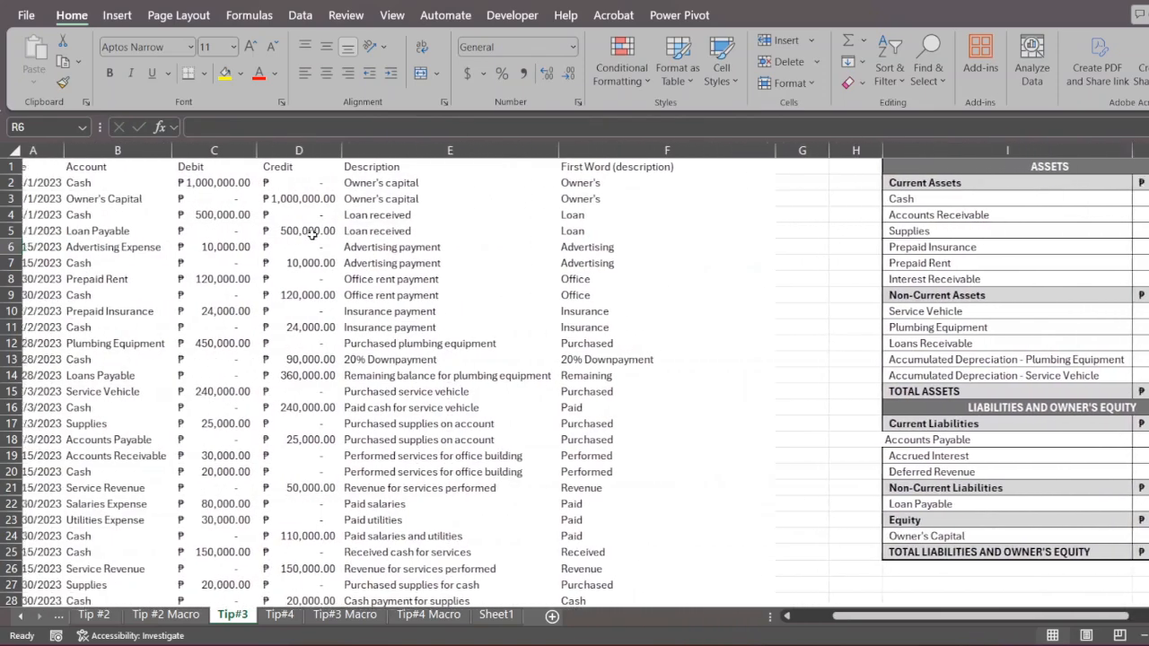
pyautogui.click(456, 219)
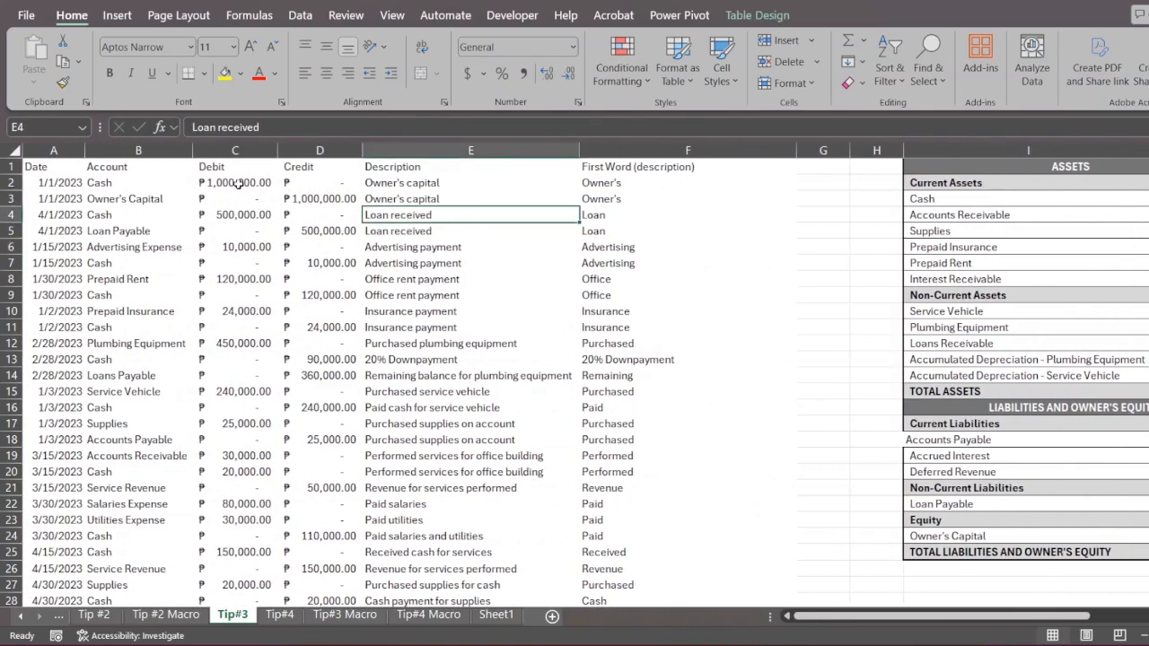
pyautogui.moveTo(242, 184); pyautogui.dragTo(337, 386)
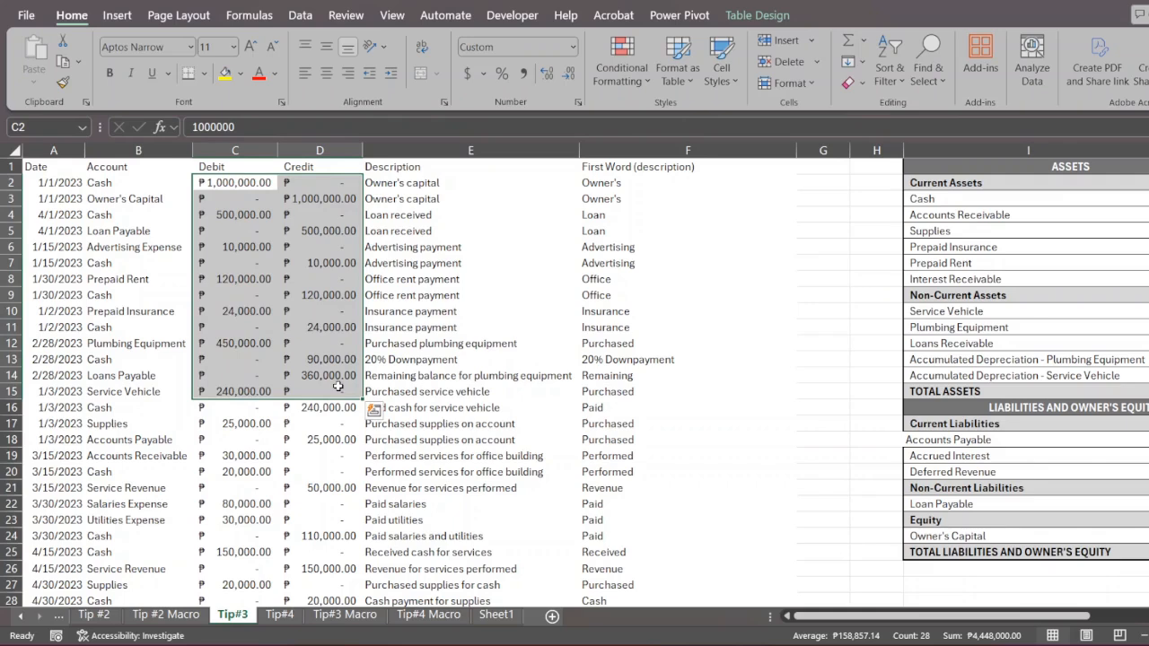
pyautogui.hotkey('ctrl', 'shift', '1')
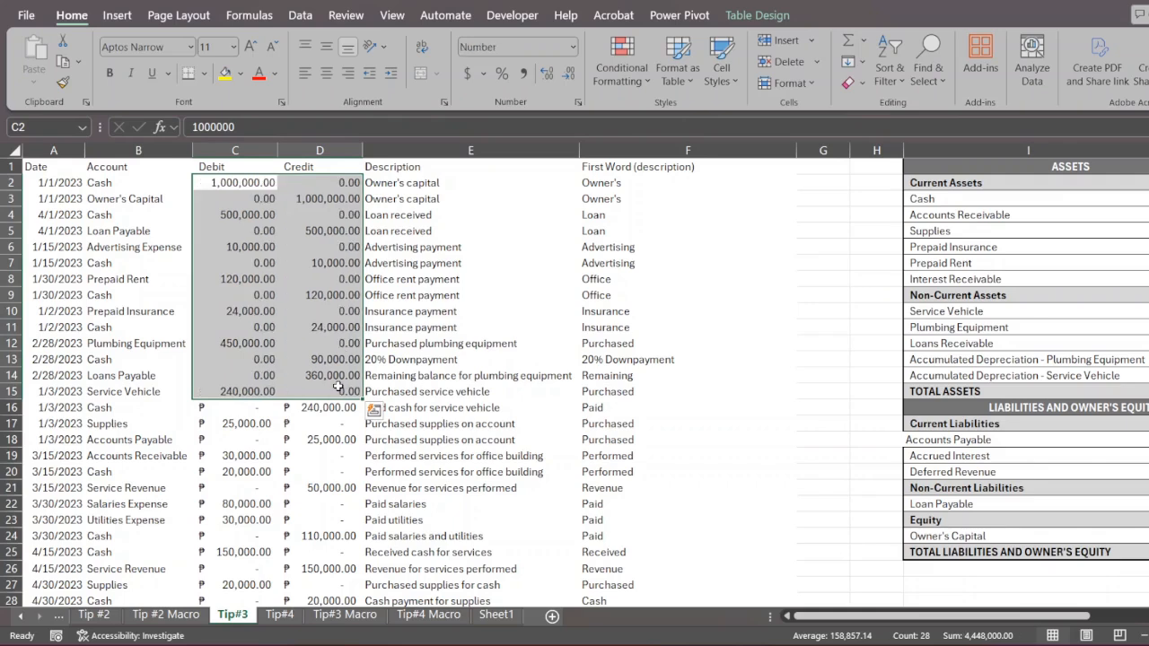
pyautogui.hotkey('ctrl', 'shift', '2')
pyautogui.hotkey('ctrl', 'shift', '3')
pyautogui.hotkey('ctrl', 'shift', '4')
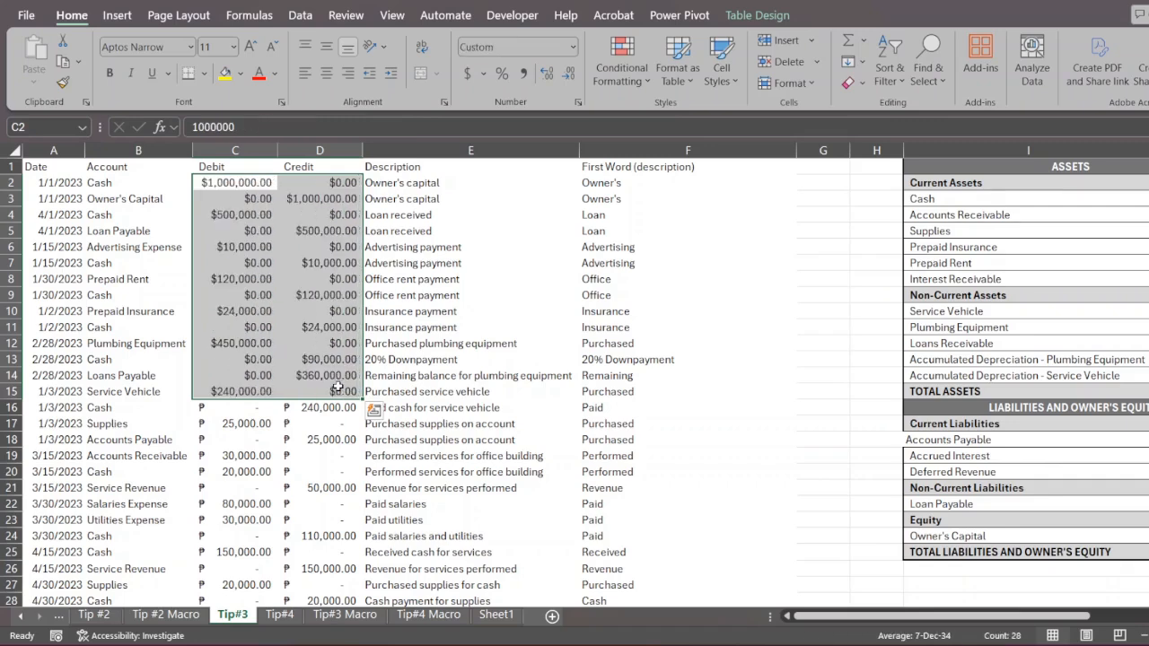
pyautogui.hotkey('ctrl', 'shift', '5')
pyautogui.hotkey('ctrl', 'shift', '6')
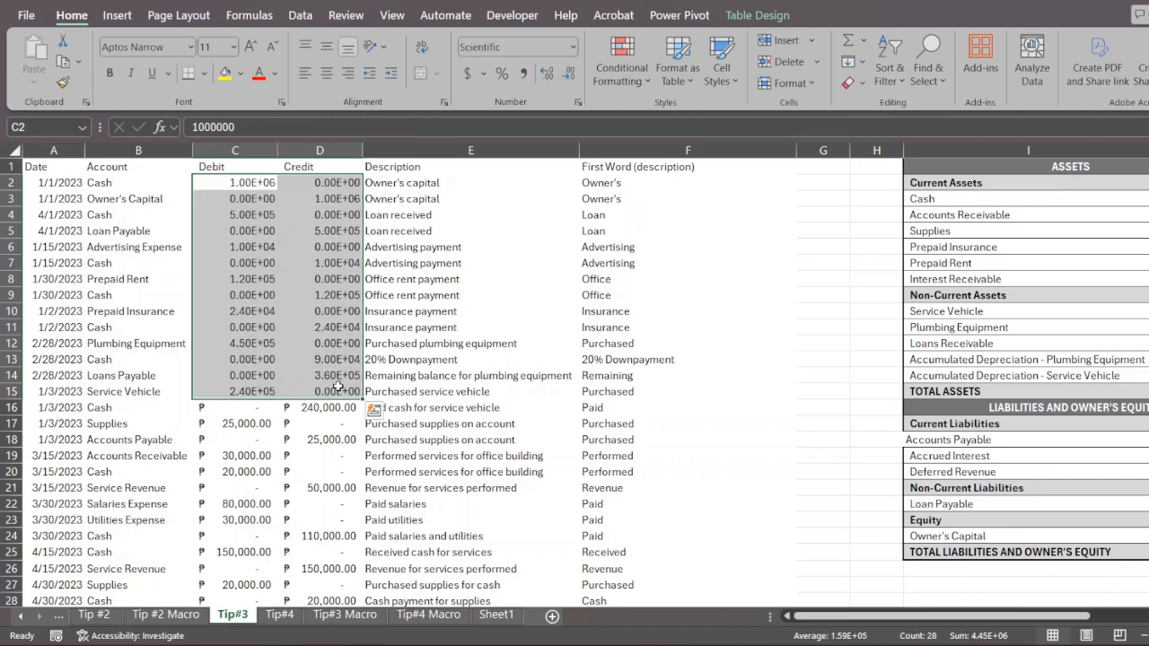
# - Add an outline border around C2:D15, select the whole data region, and return to the single cell D15
pyautogui.hotkey('ctrl', 'shift', '7')
pyautogui.hotkey('ctrl', 'shift', '8')
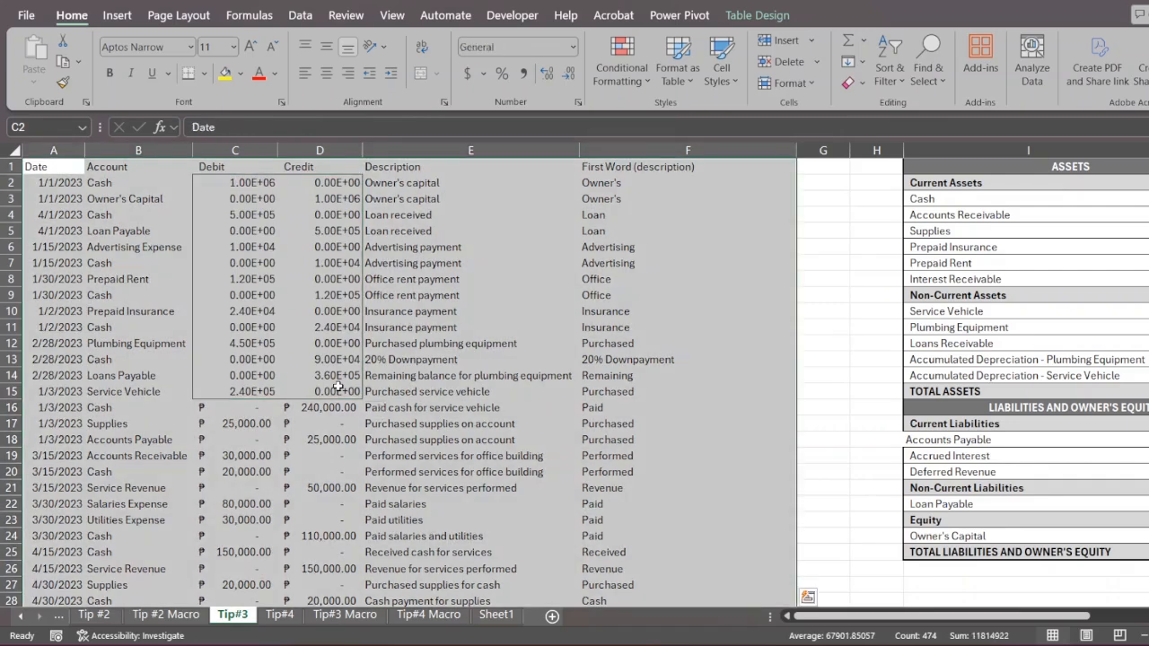
pyautogui.click(338, 390)
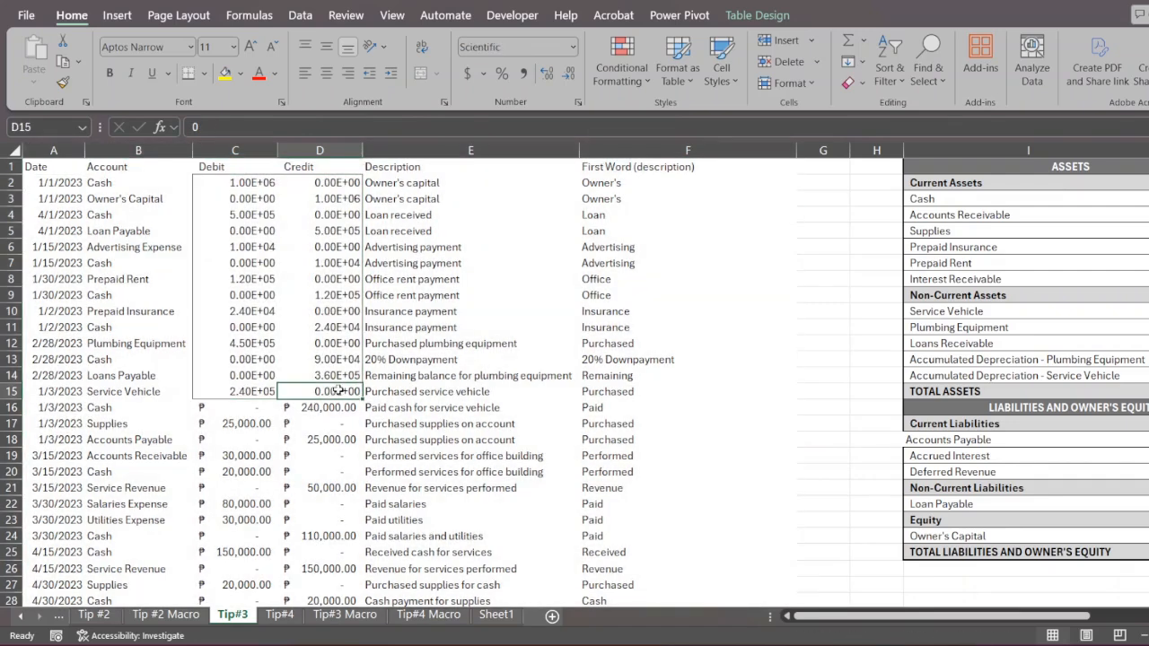
# - Reselect C2:D15 and apply the number, time, date, currency and percentage formats one by one, finishing with the Number format
pyautogui.moveTo(338, 390); pyautogui.dragTo(231, 186)
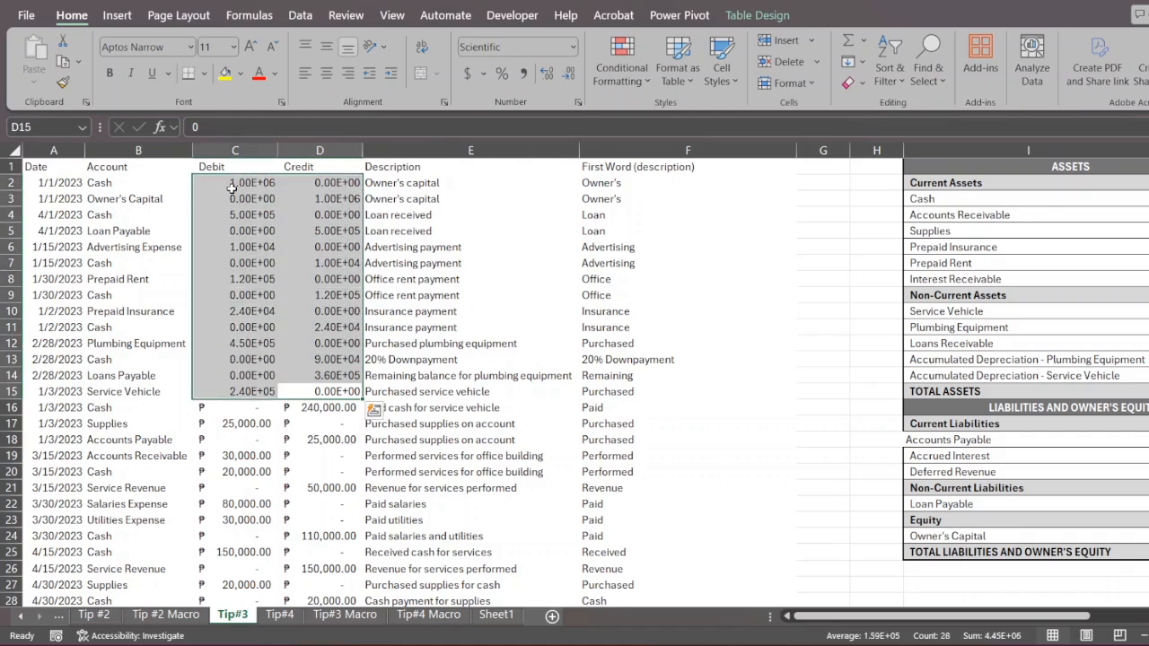
pyautogui.hotkey('ctrl', 'shift', '1')
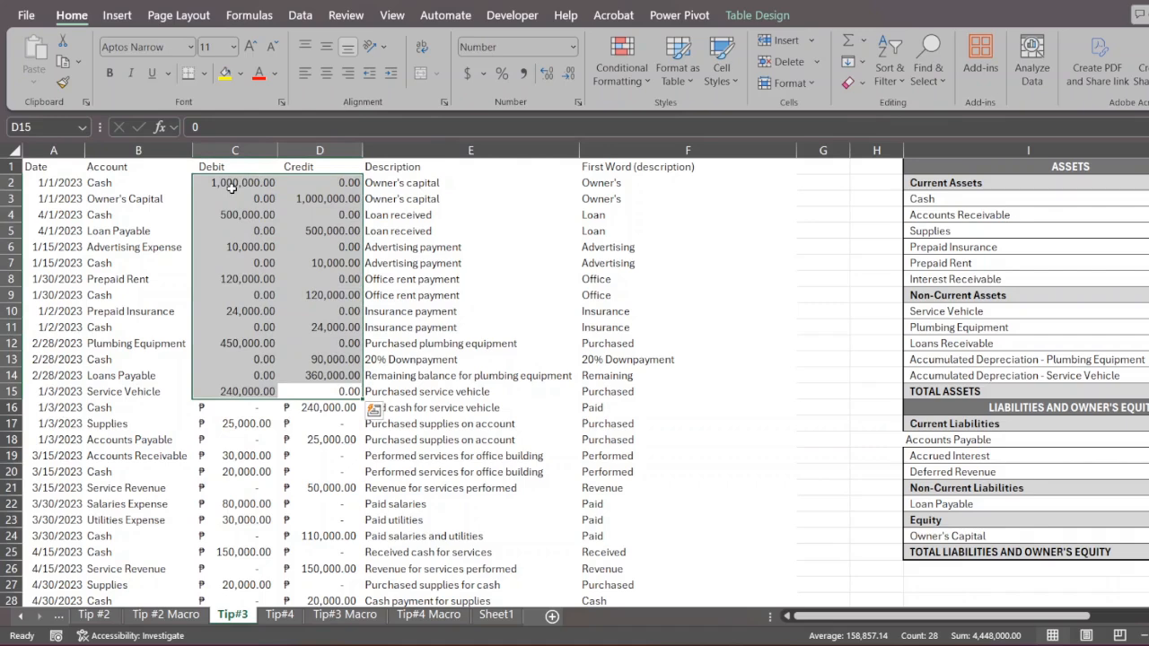
pyautogui.hotkey('ctrl', 'shift', '2')
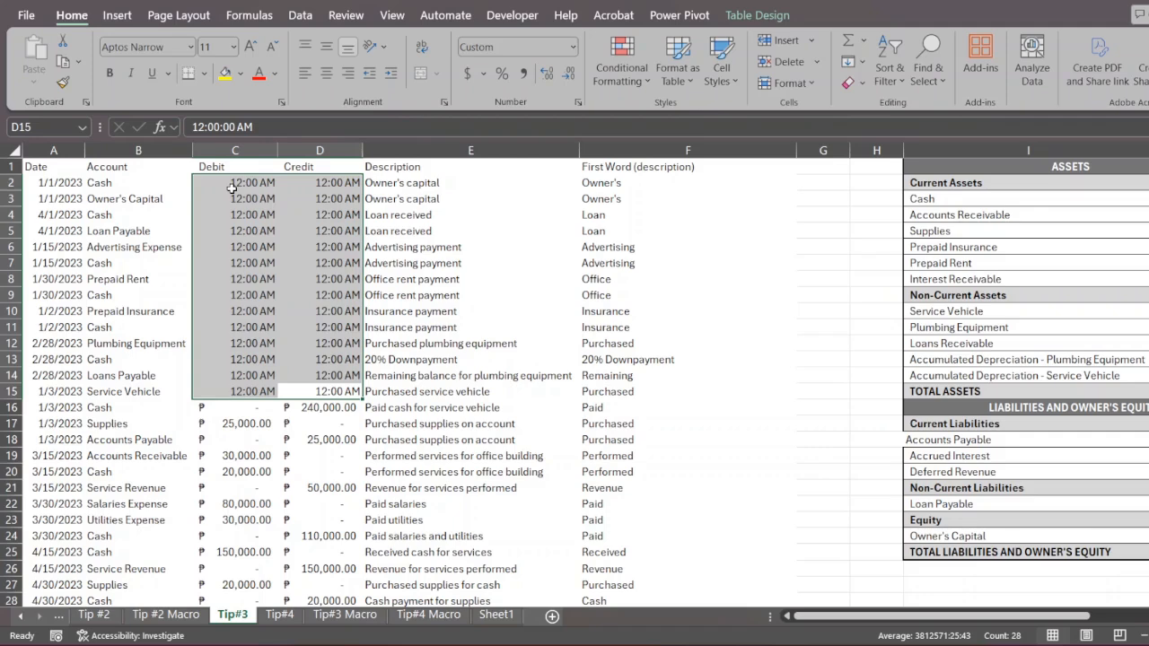
pyautogui.hotkey('ctrl', 'shift', '3')
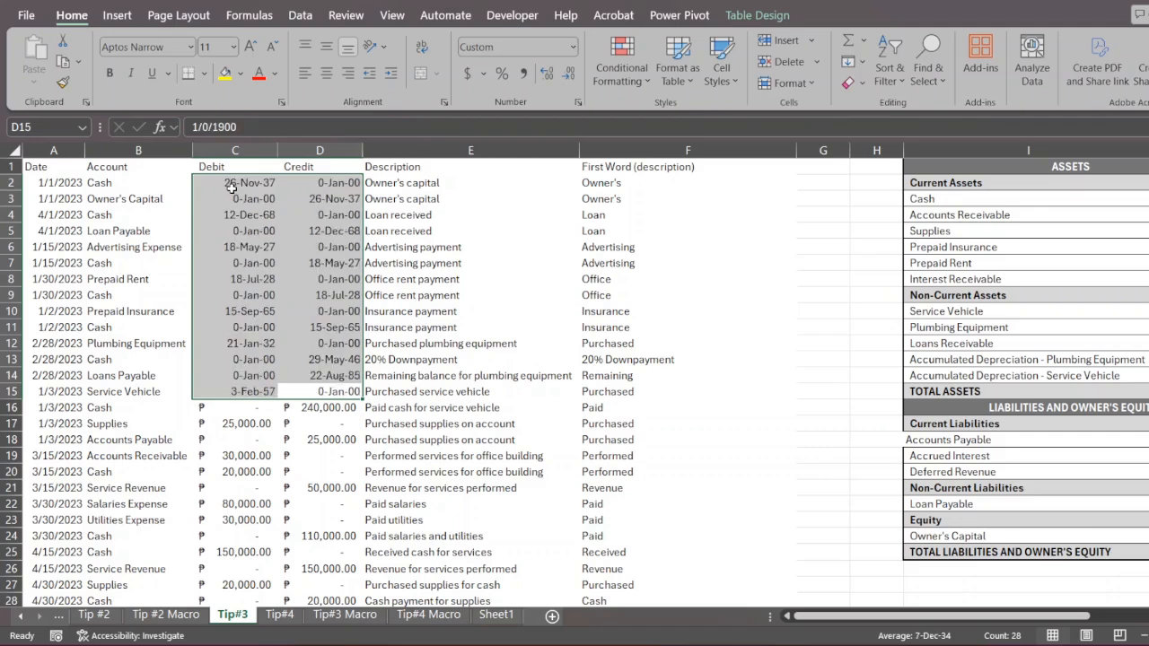
pyautogui.hotkey('ctrl', 'shift', '4')
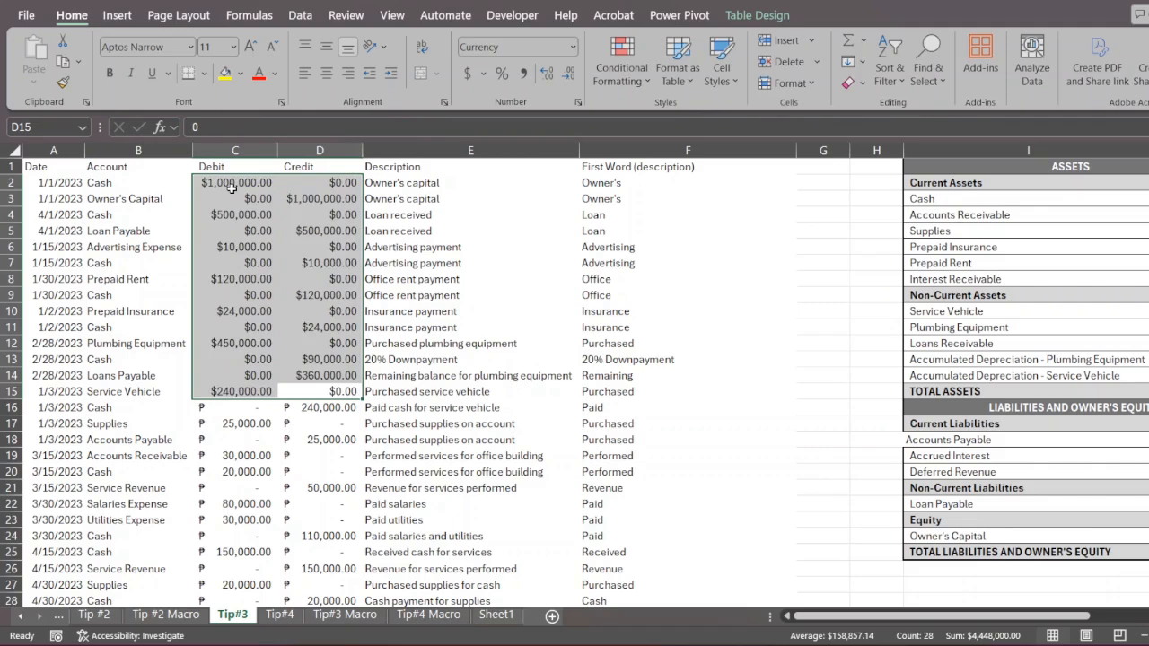
pyautogui.hotkey('ctrl', 'shift', '5')
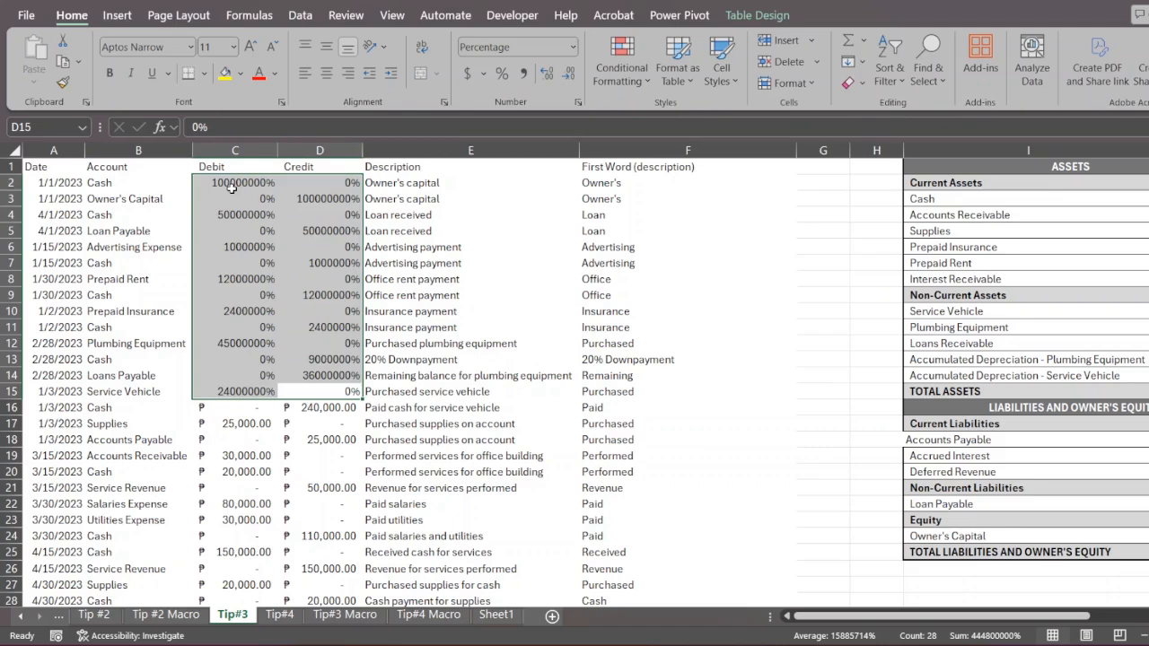
pyautogui.hotkey('ctrl', 'shift', '1')
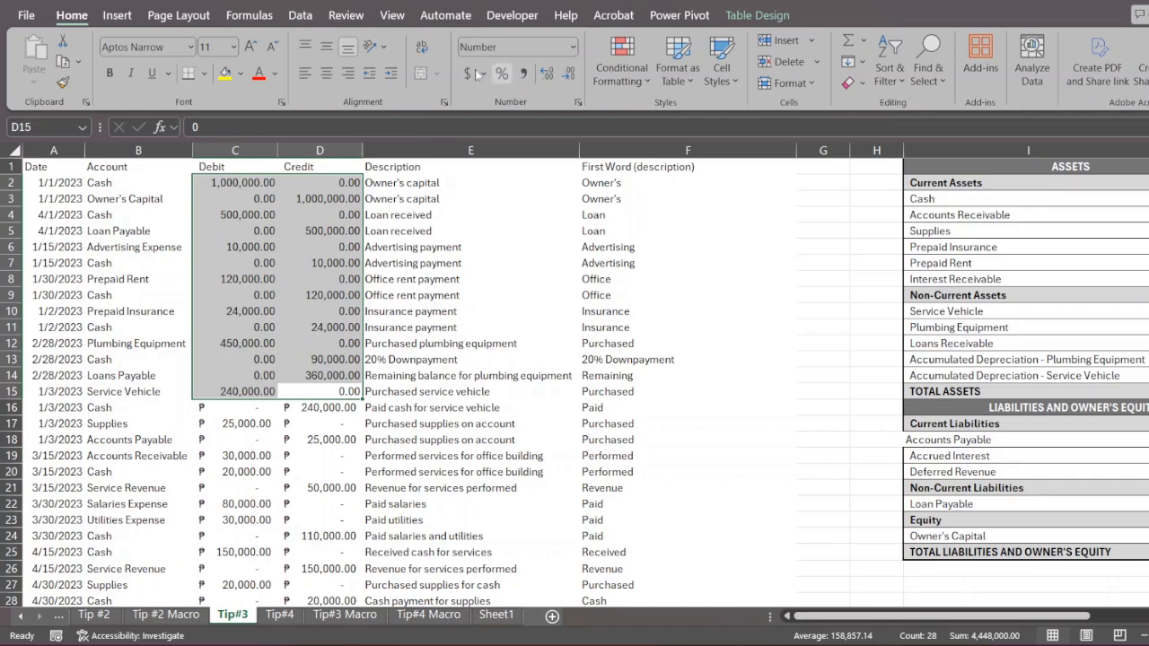
pyautogui.click(313, 280)
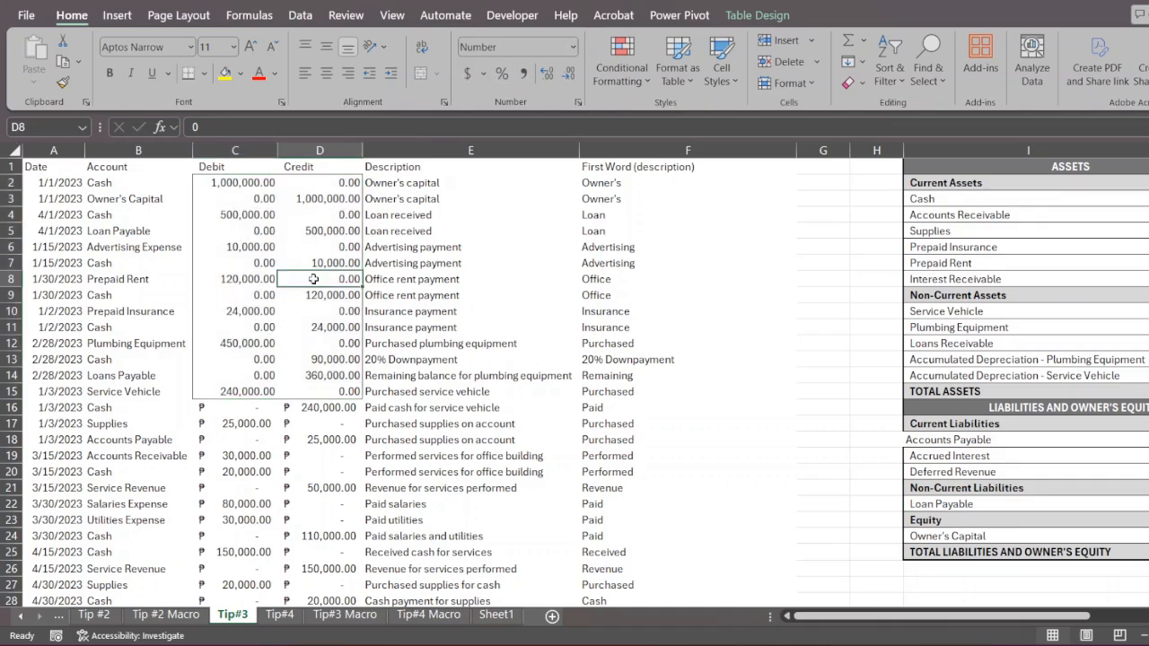
# - Add item 4, Alt, to the topic list in R6:S6 below Formatting
pyautogui.hscroll(5, 505, 286)
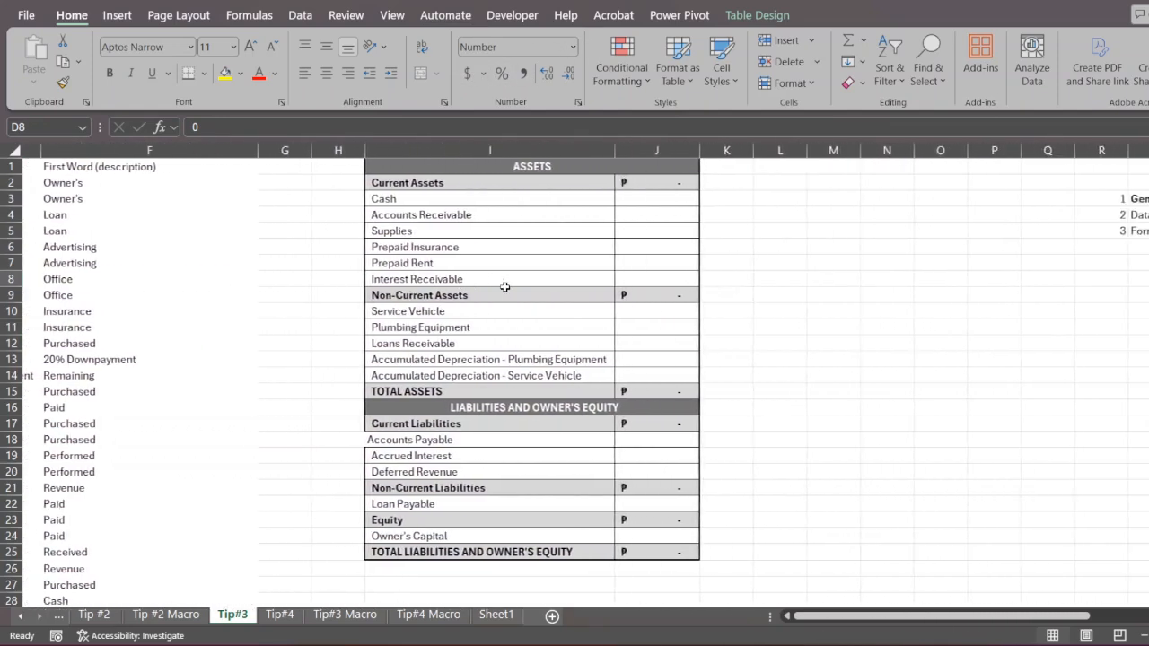
pyautogui.hscroll(5, 504, 287)
pyautogui.click(595, 241)
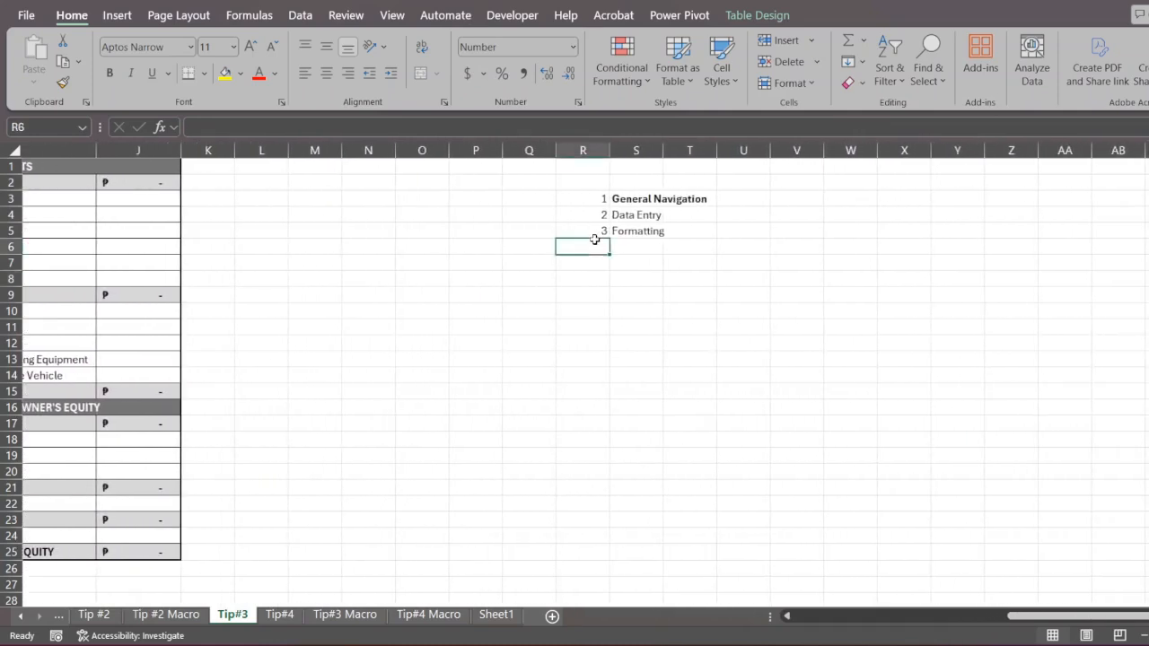
pyautogui.write('4')
pyautogui.press('Tab')
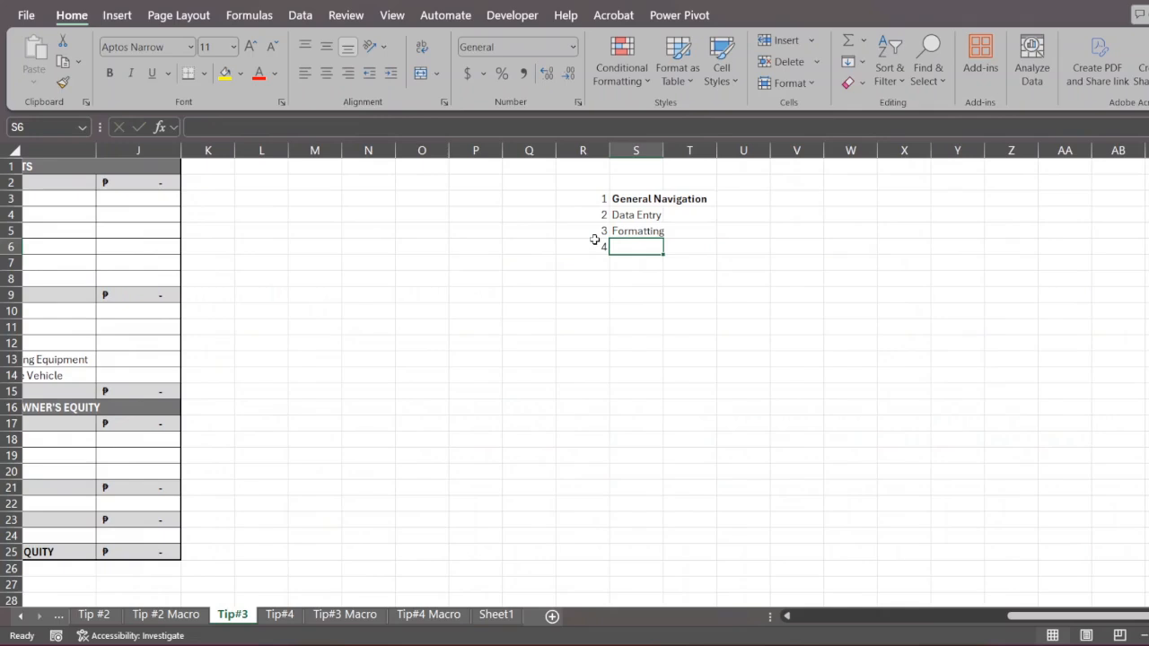
pyautogui.write('ALt')
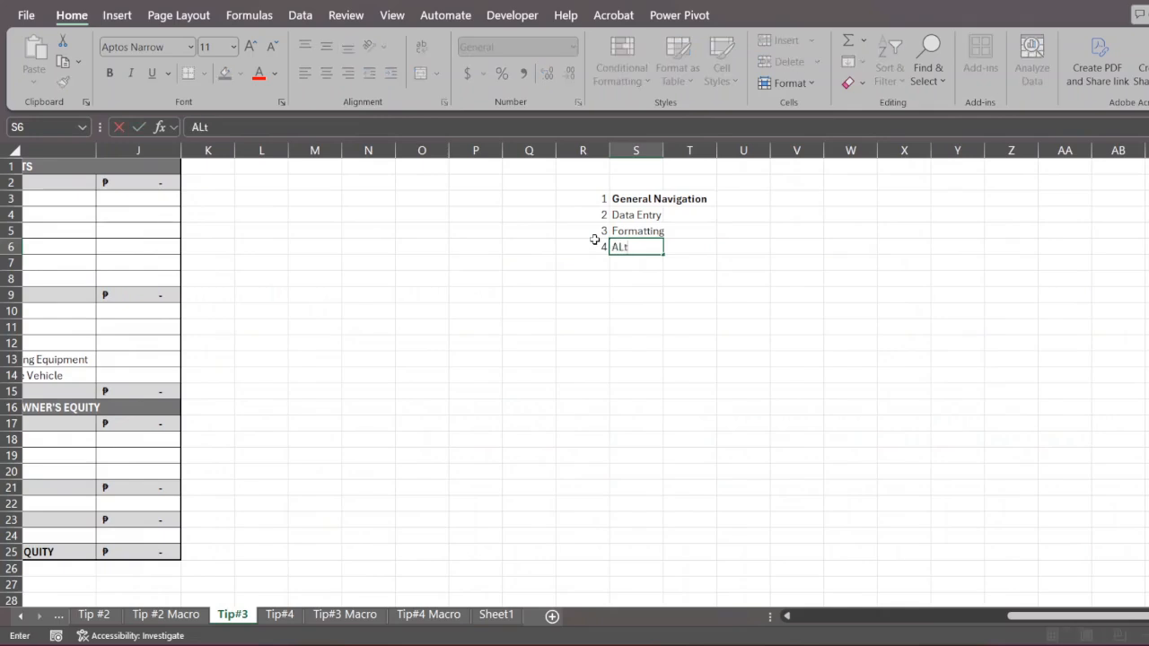
pyautogui.press('Return')
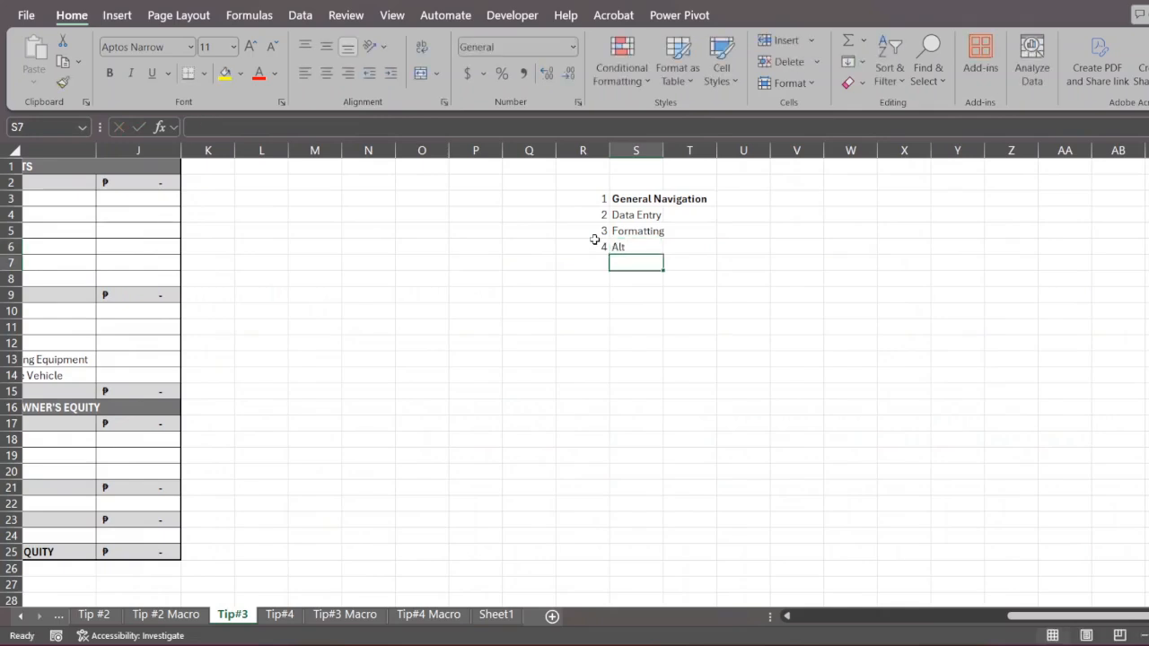
# - Return to the transactions table, display the ribbon's access-key hints and those of the Home commands, and dismiss them
pyautogui.hscroll(-10, 594, 238)
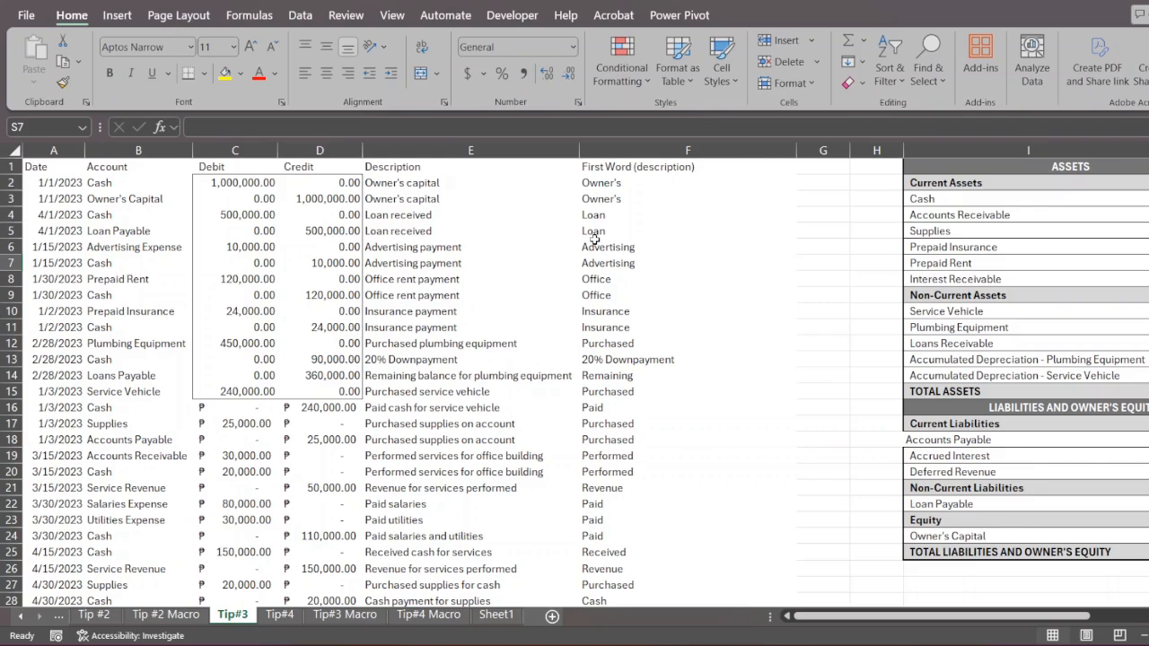
pyautogui.press('alt')
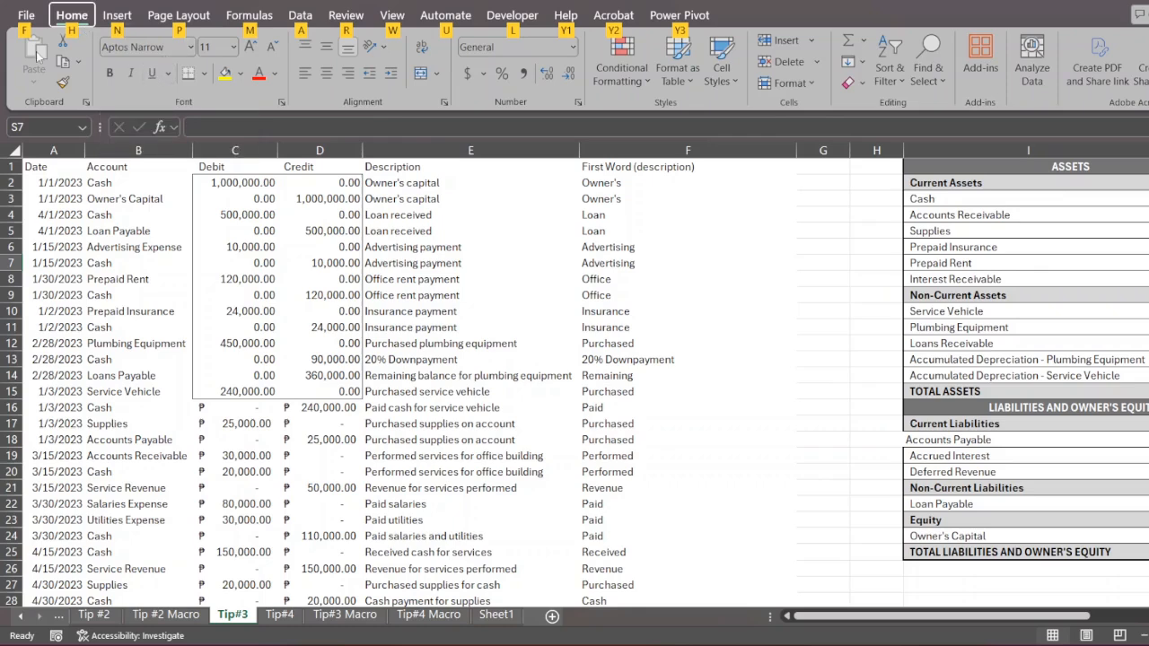
pyautogui.press('h')
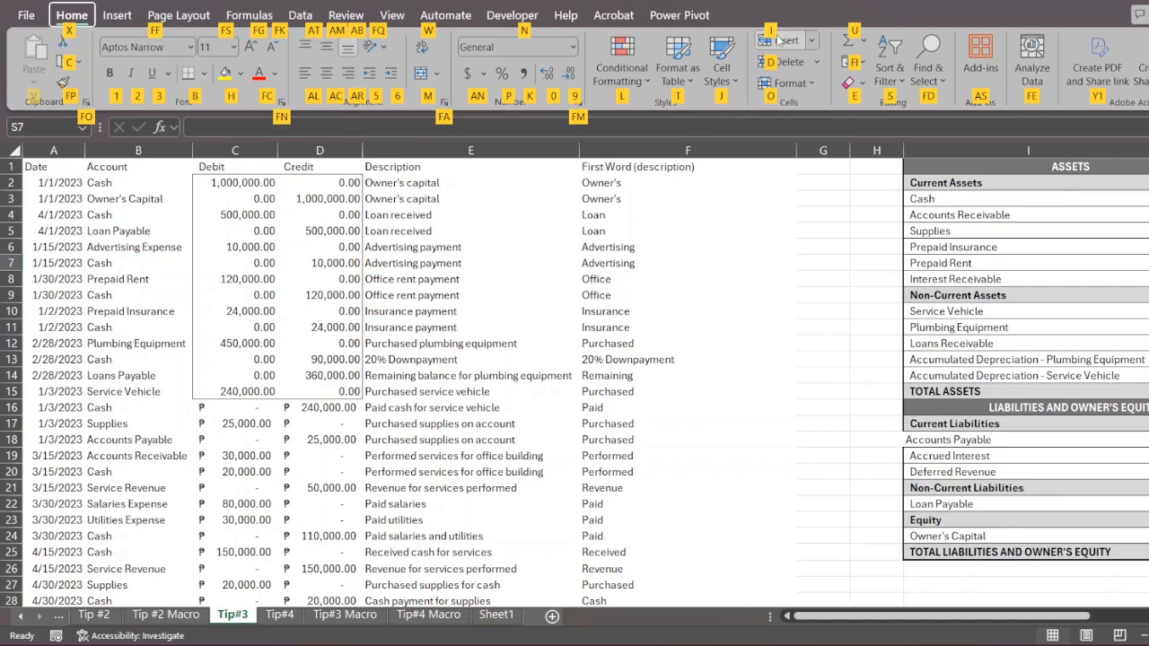
pyautogui.click(678, 210)
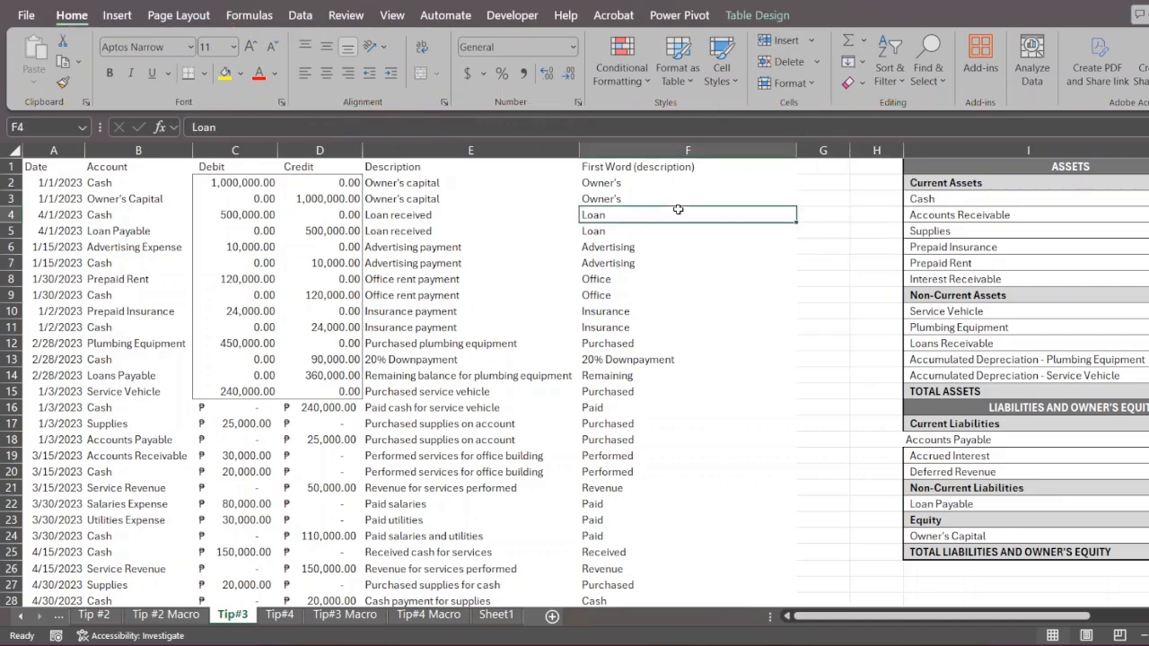
# - Delete the First Word (description) column F, and undo the deletion
pyautogui.hscroll(1, 678, 209)
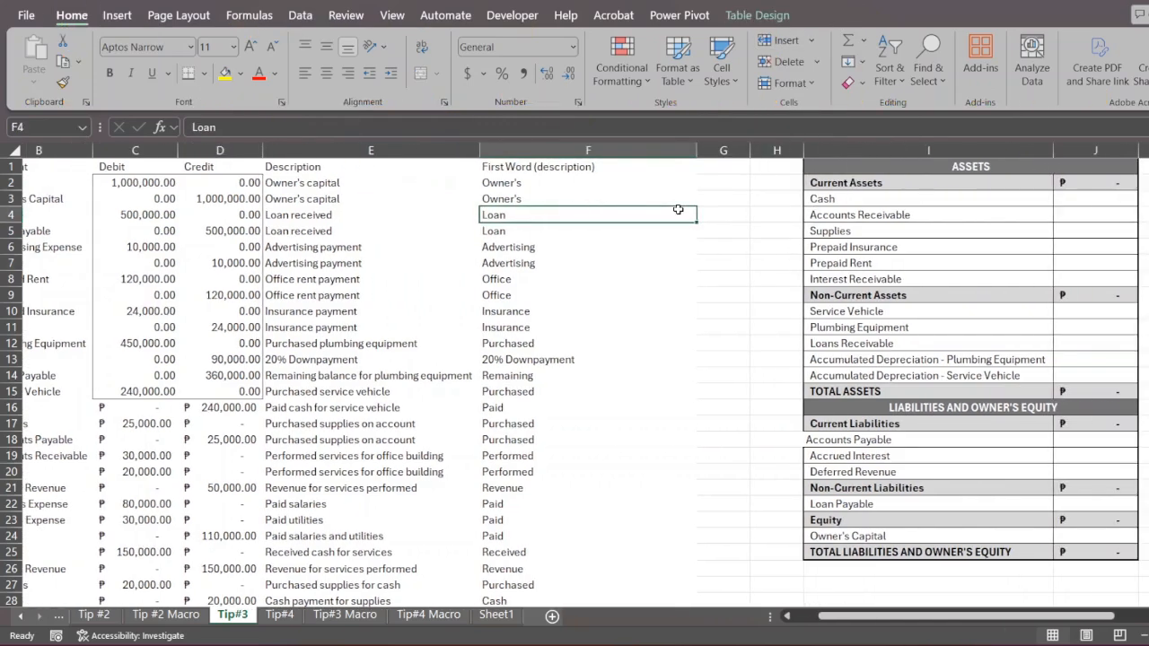
pyautogui.click(655, 150)
pyautogui.hotkey('ctrl', '-')
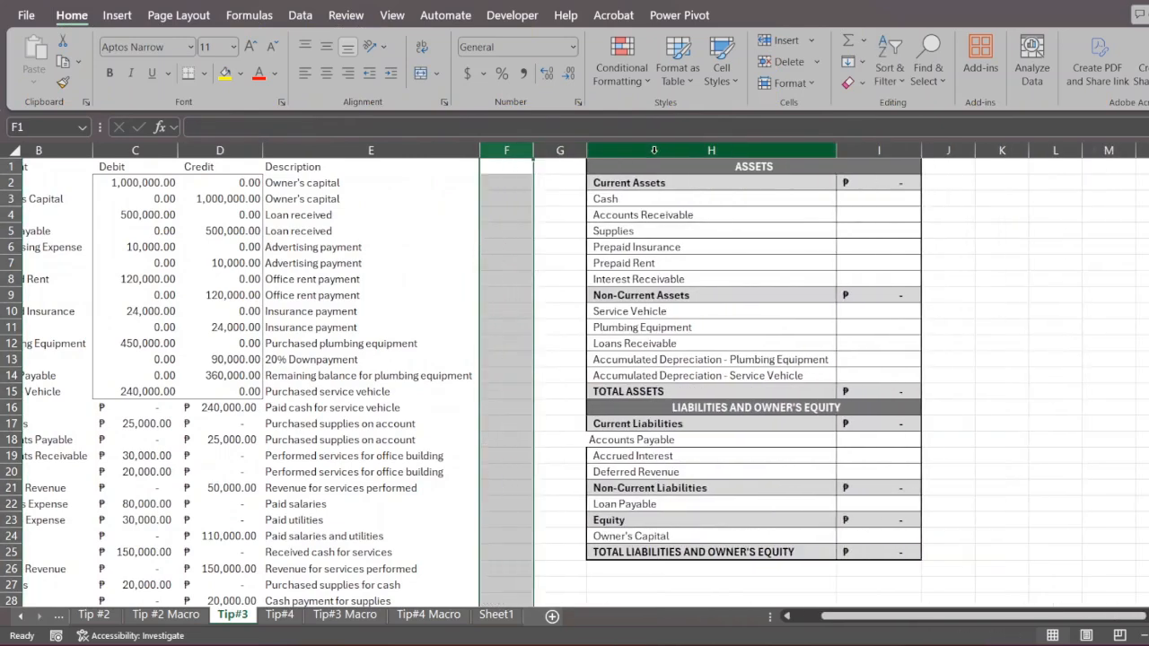
pyautogui.hotkey('ctrl', 'z')
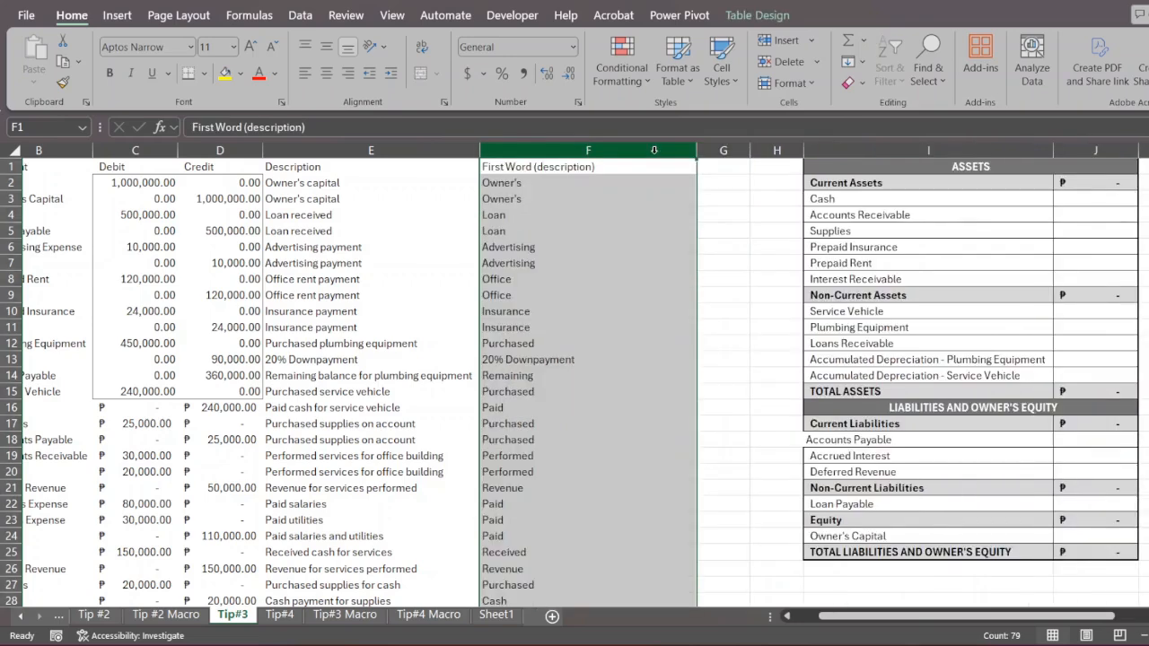
# - Insert two new columns before the First Word (description) column, and delete both of them again
pyautogui.hotkey('ctrl', '+')
pyautogui.hotkey('ctrl', '+')
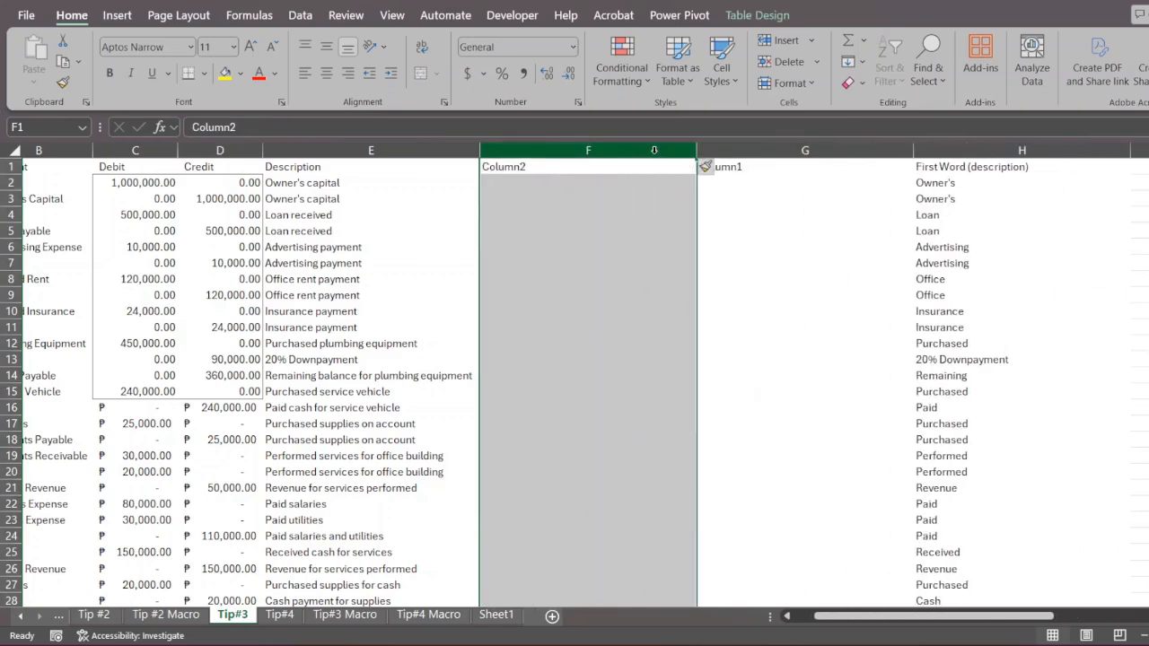
pyautogui.hotkey('ctrl', '-')
pyautogui.hotkey('ctrl', '-')
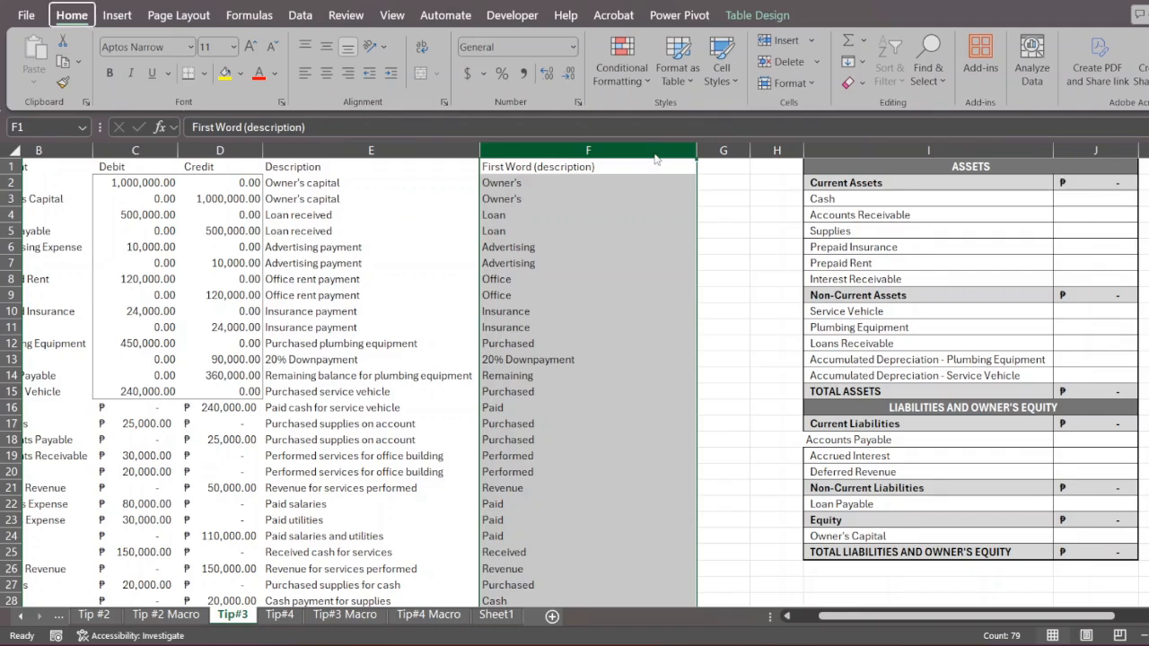
# - Delete column F with the Delete Sheet Columns command through the ribbon's access keys, and undo the deletion
pyautogui.press('alt')
pyautogui.press('h')
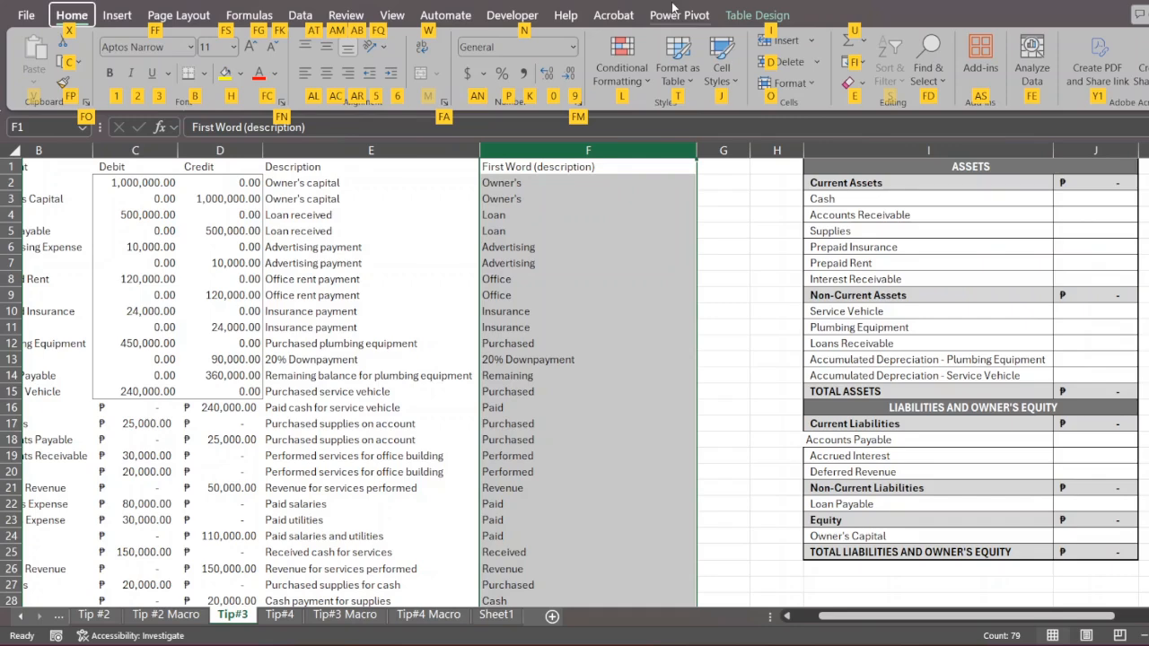
pyautogui.press('d')
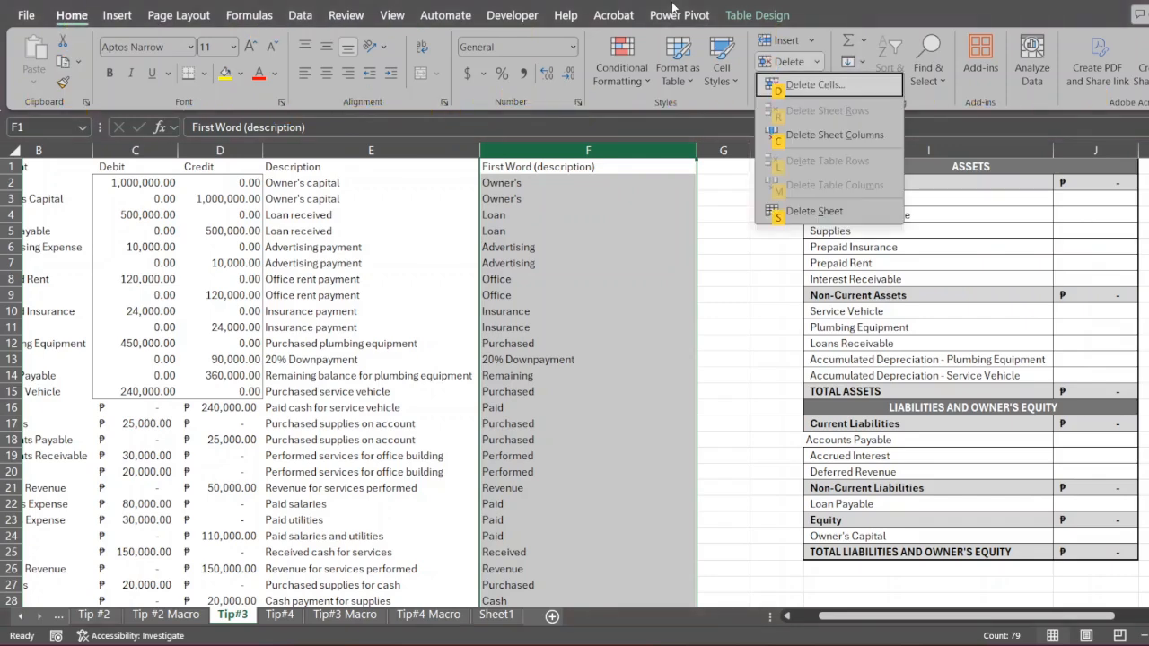
pyautogui.press('c')
pyautogui.hotkey('ctrl', 'z')
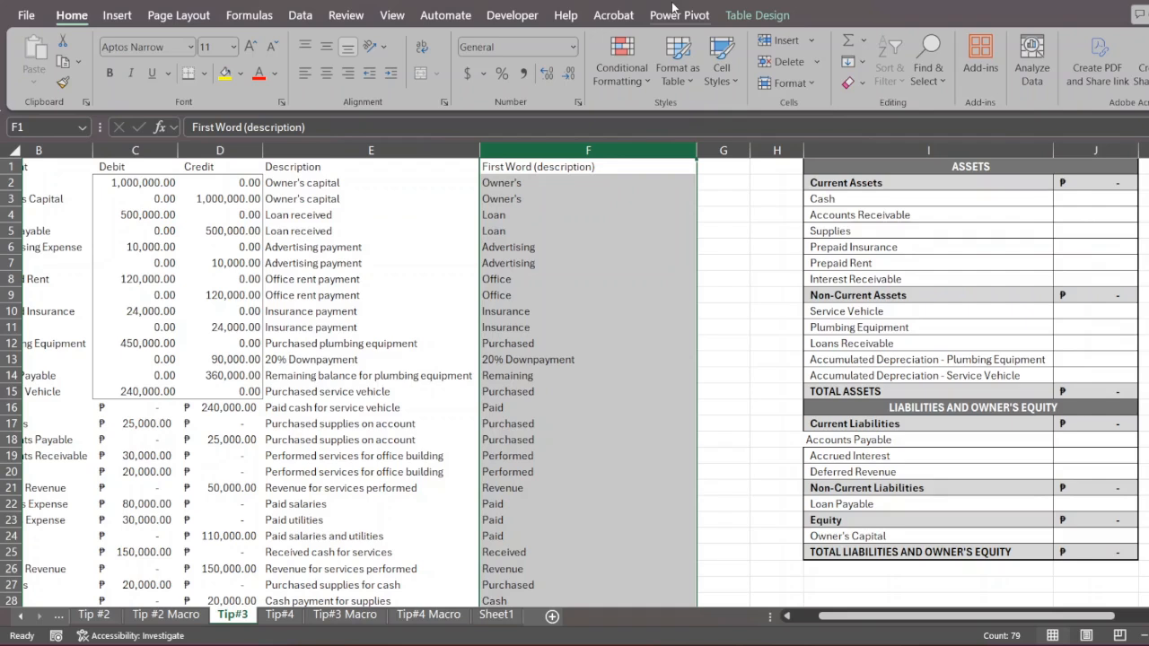
# - Hide column F with the Hide Columns command through the ribbon's access keys, and undo the hiding
pyautogui.press('alt')
pyautogui.press('h')
pyautogui.press('o')
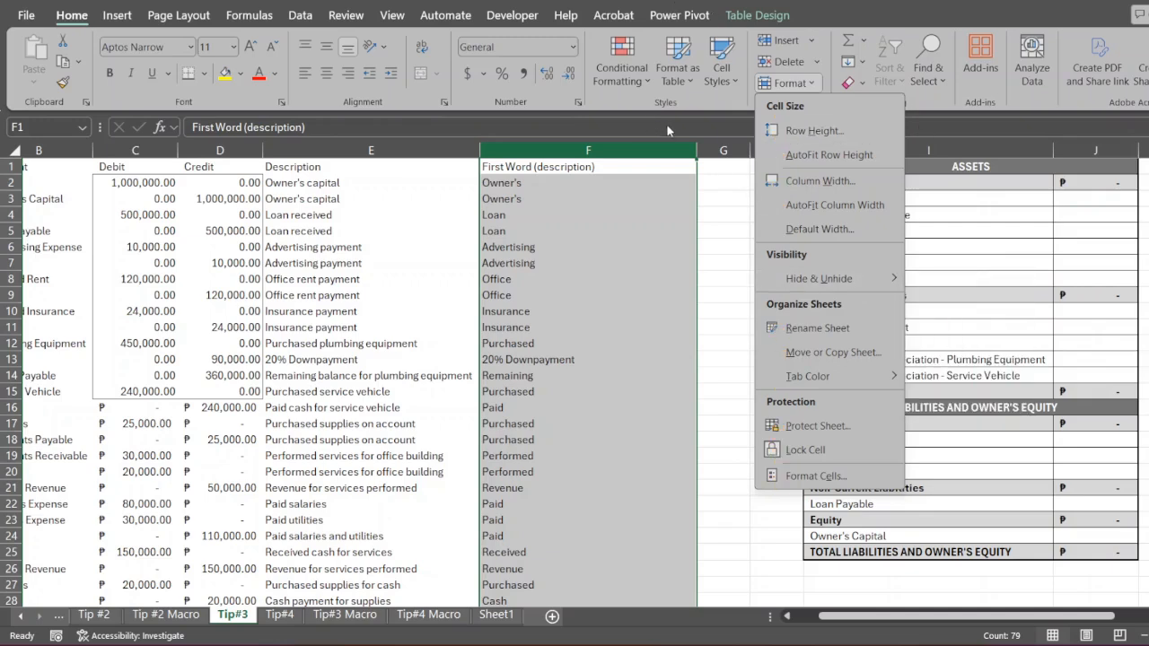
pyautogui.press('u')
pyautogui.click(579, 182)
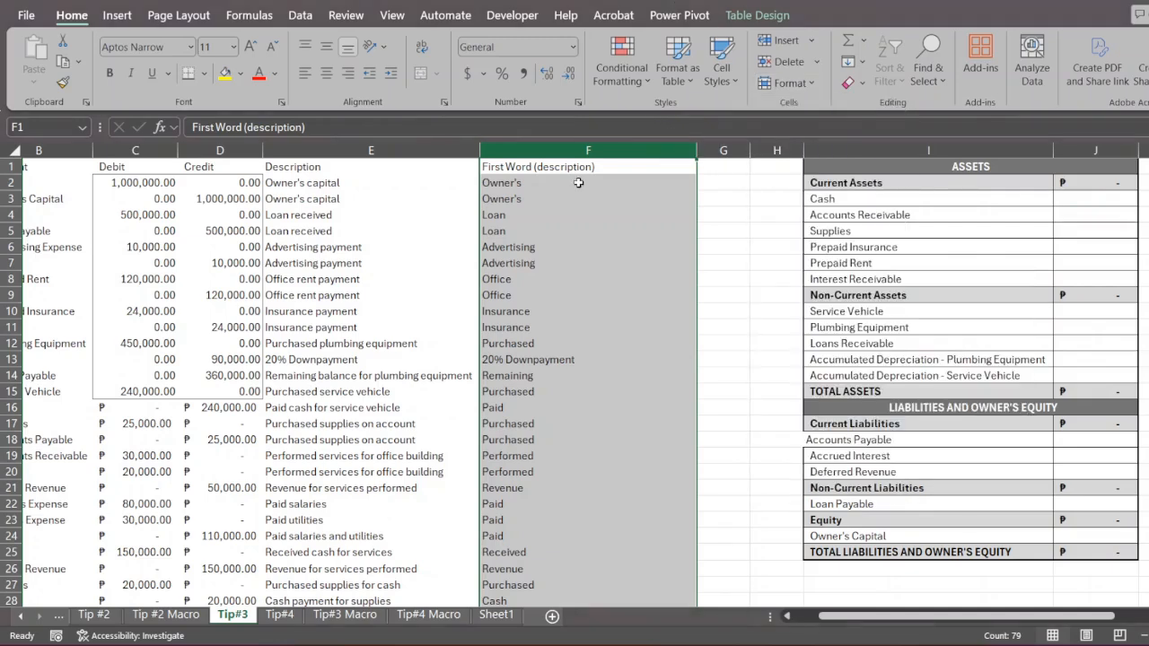
pyautogui.press('alt')
pyautogui.press('h')
pyautogui.press('o')
pyautogui.press('u')
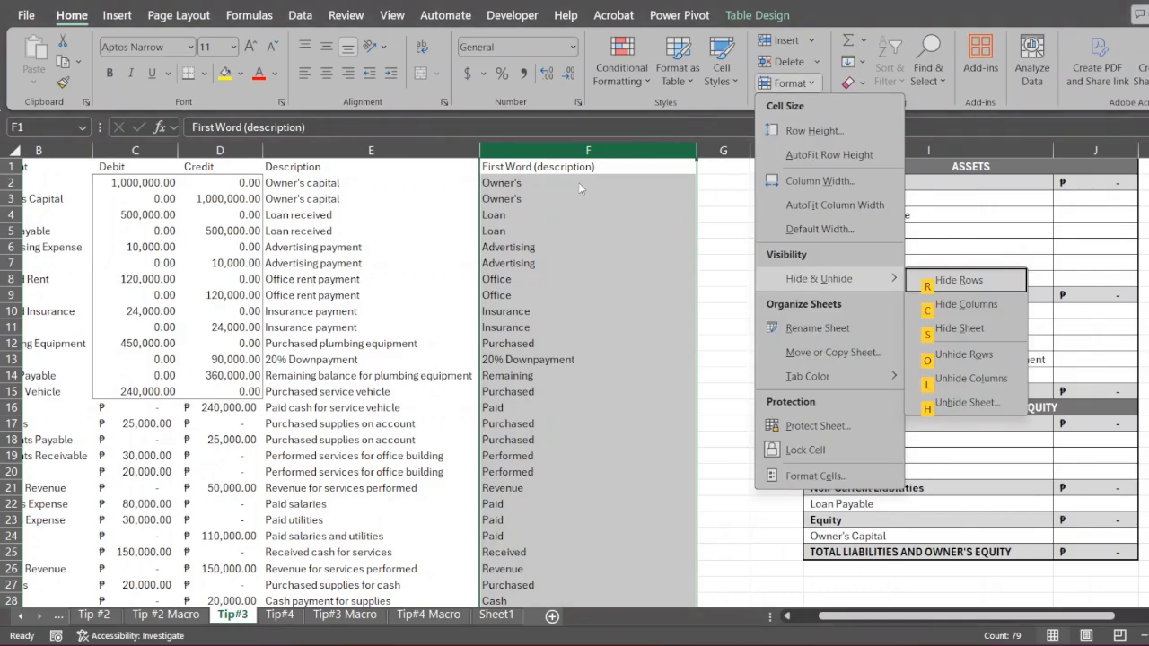
pyautogui.press('c')
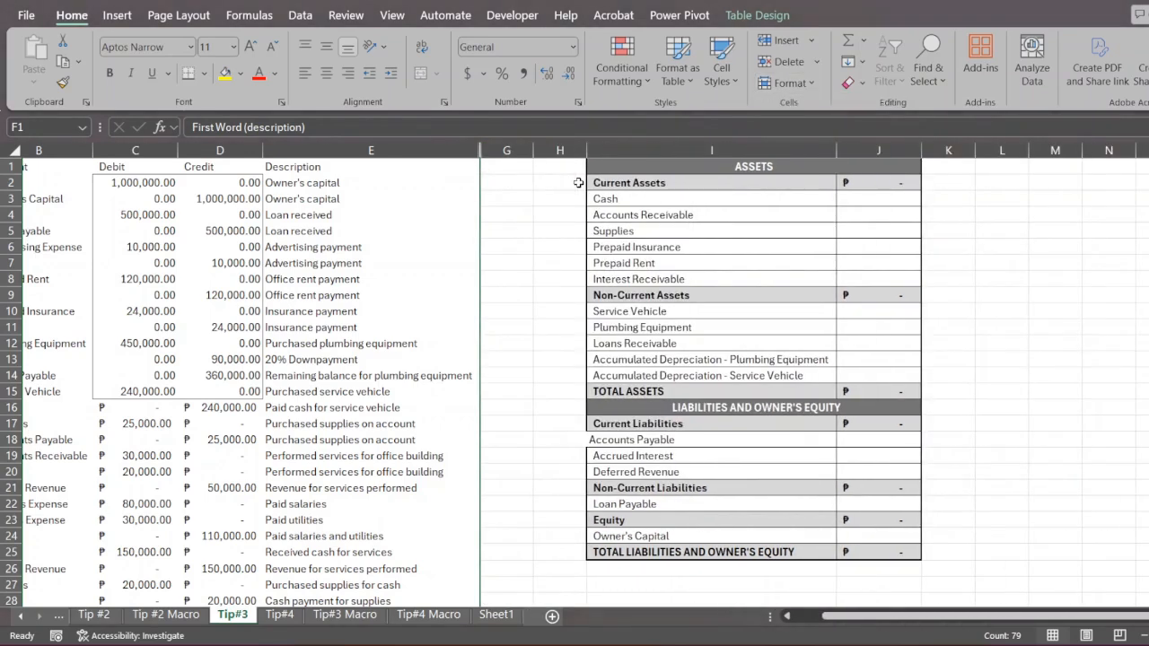
pyautogui.hotkey('ctrl', 'z')
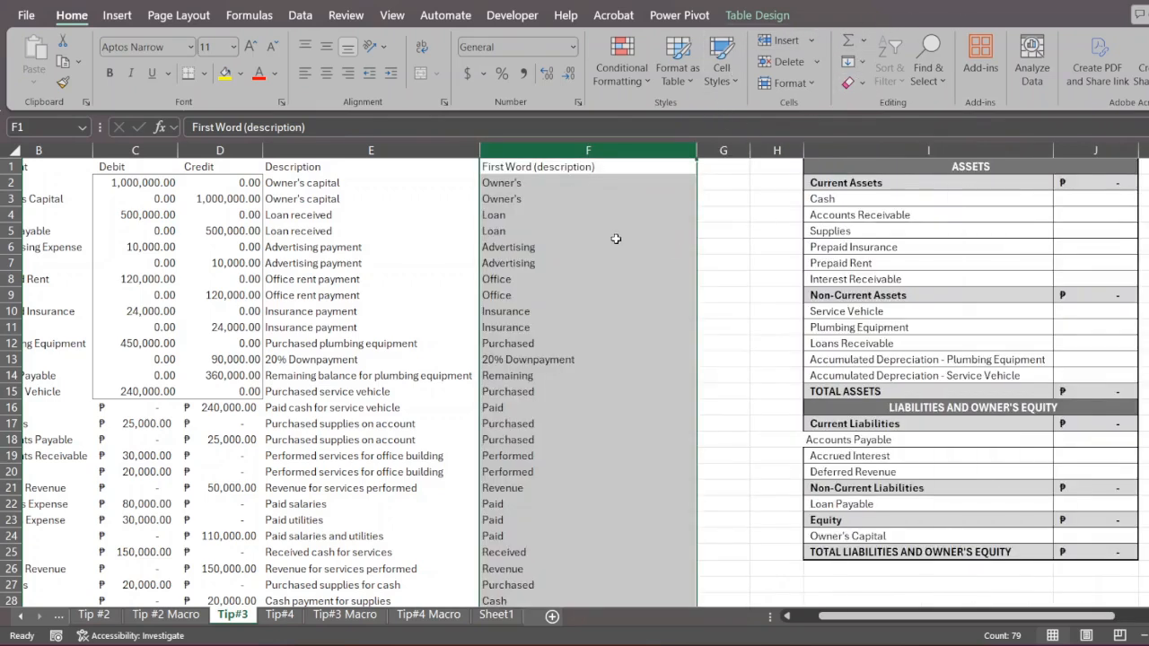
# - Display the access-key hints of the Formulas commands, and dismiss them by selecting cell F6
pyautogui.press('alt')
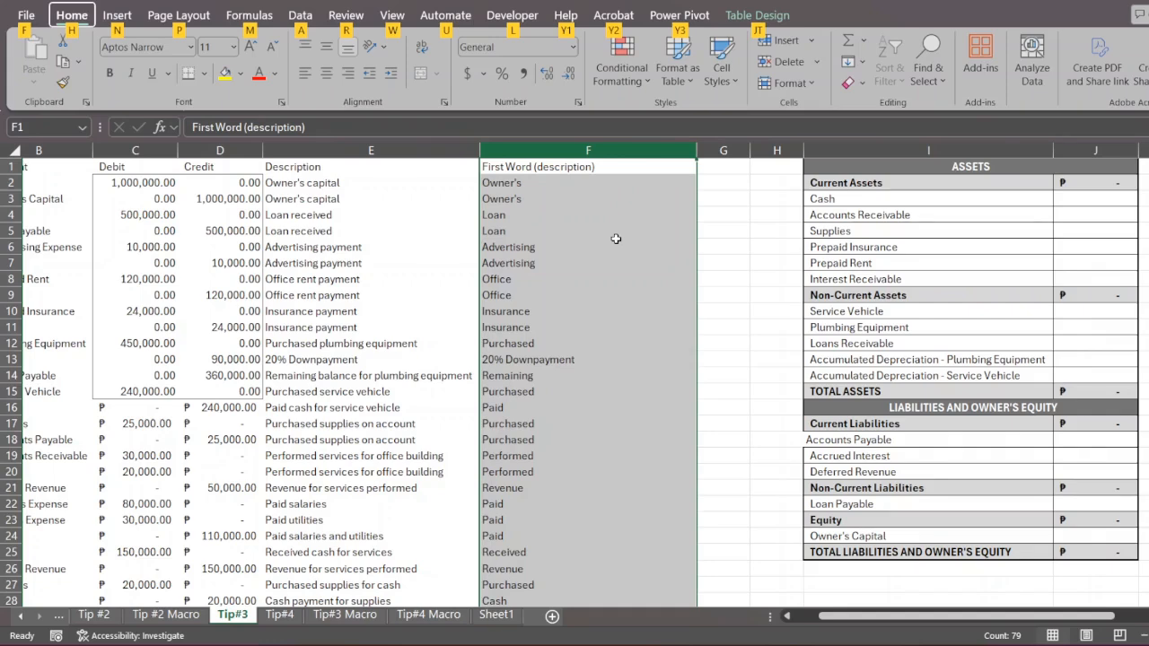
pyautogui.press('m')
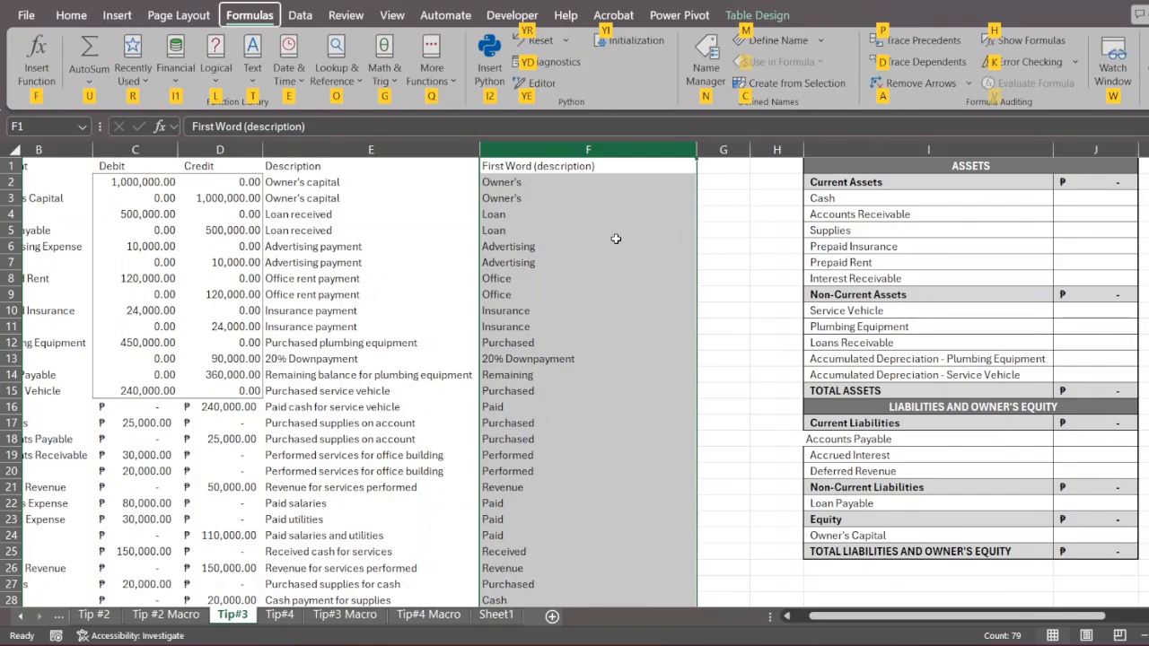
pyautogui.click(616, 238)
# - Hide column F directly with the keyboard, select row 7, and undo back to the shown column F
pyautogui.hscroll(-2, 564, 234)
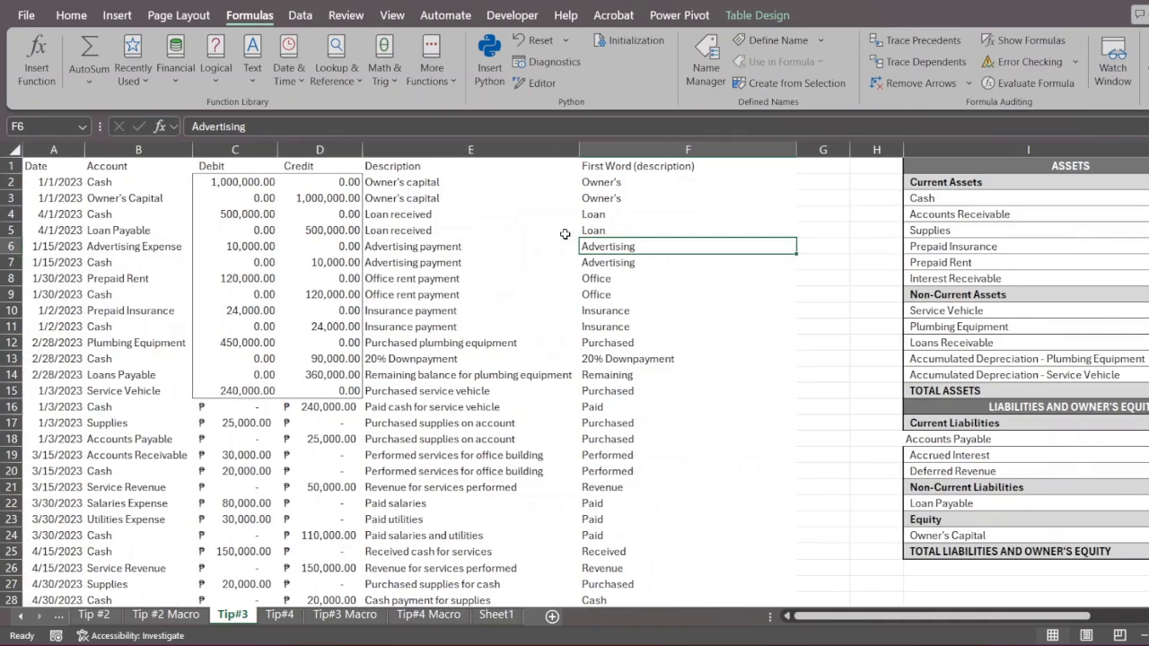
pyautogui.click(636, 145)
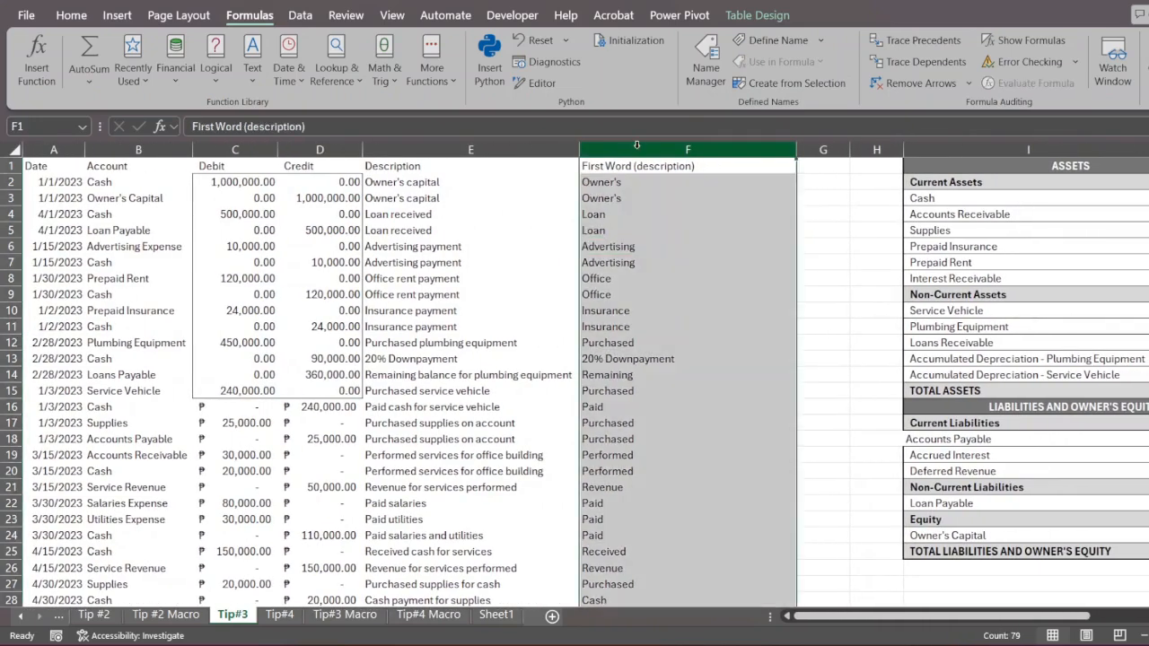
pyautogui.hotkey('ctrl', '0')
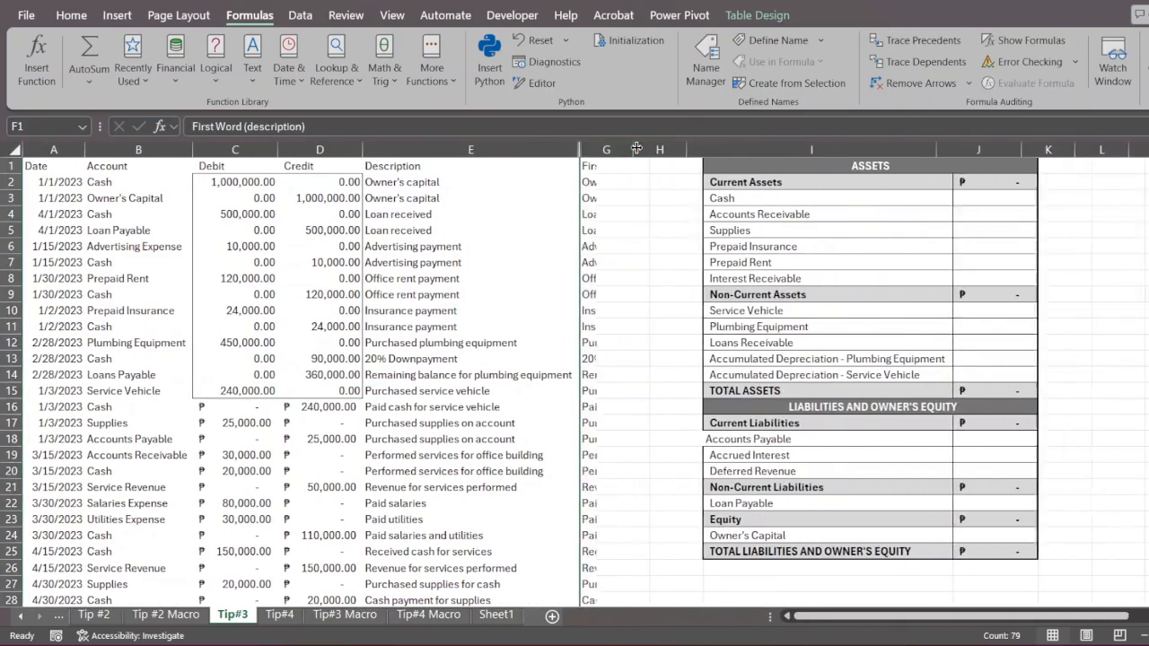
pyautogui.click(10, 262)
pyautogui.hotkey('ctrl', '-')
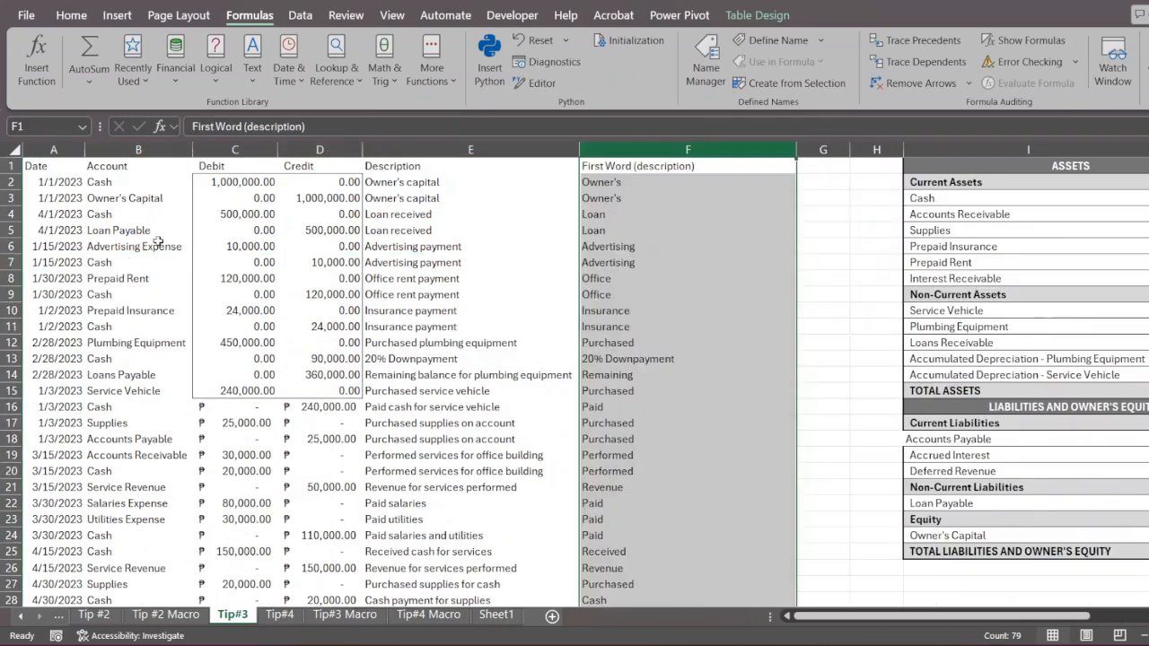
# - Hide all columns from U to the end of the sheet, beyond the topic list
pyautogui.hscroll(1, 737, 312)
pyautogui.hscroll(6, 737, 312)
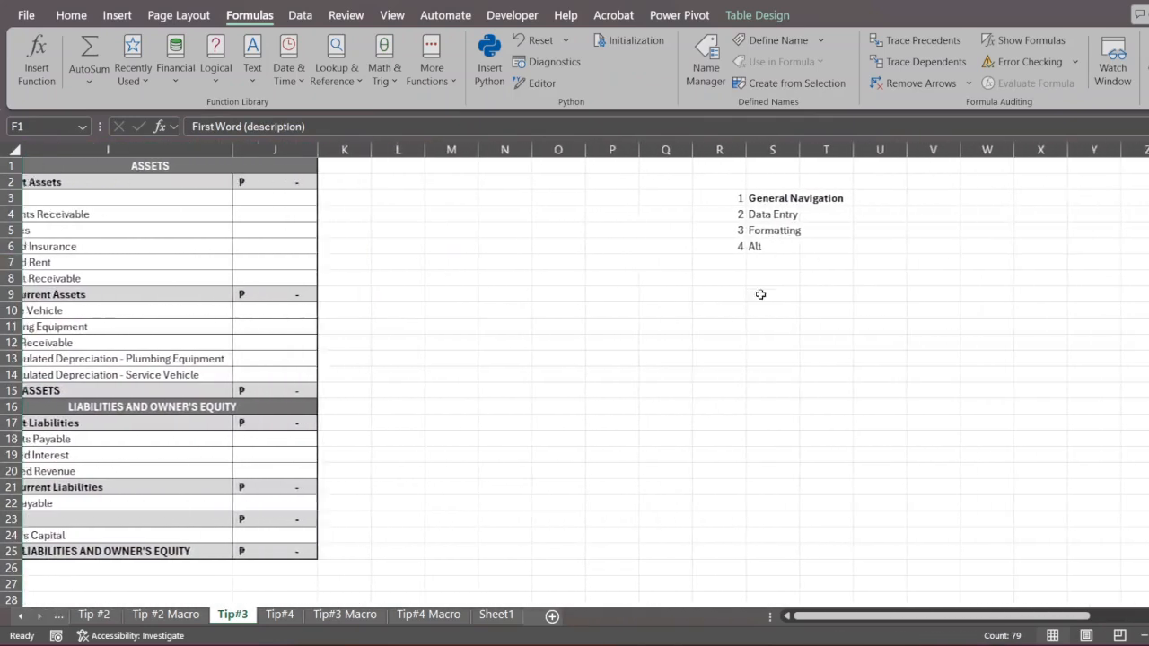
pyautogui.click(769, 150)
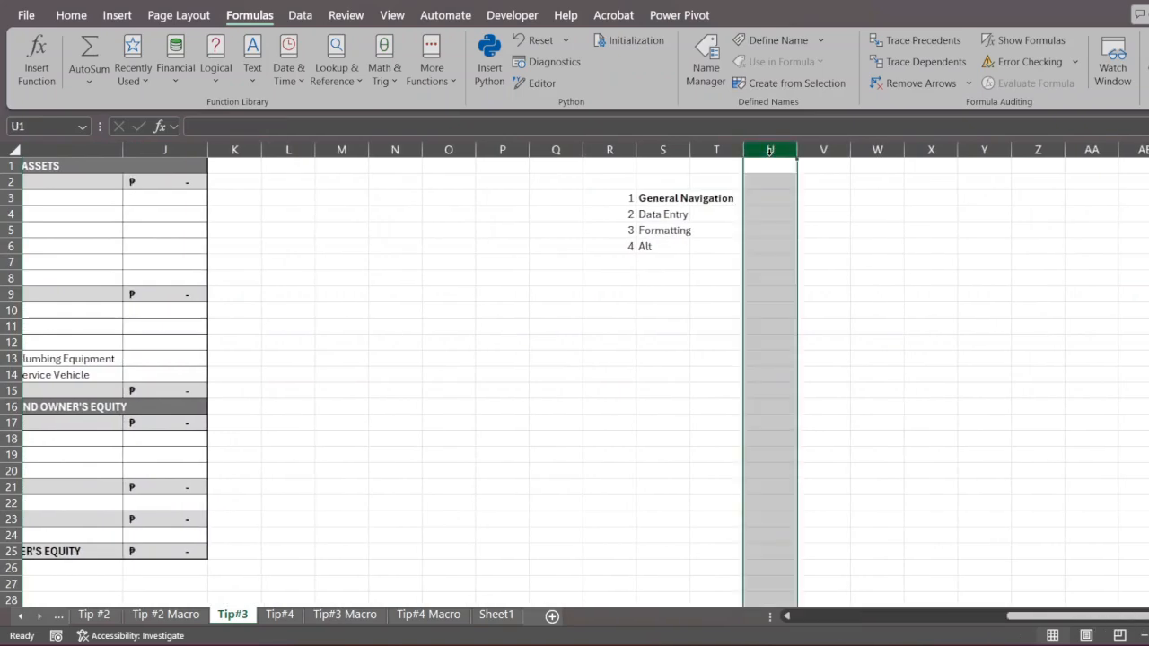
pyautogui.hotkey('ctrl', 'shift', 'Right')
pyautogui.hotkey('ctrl', '0')
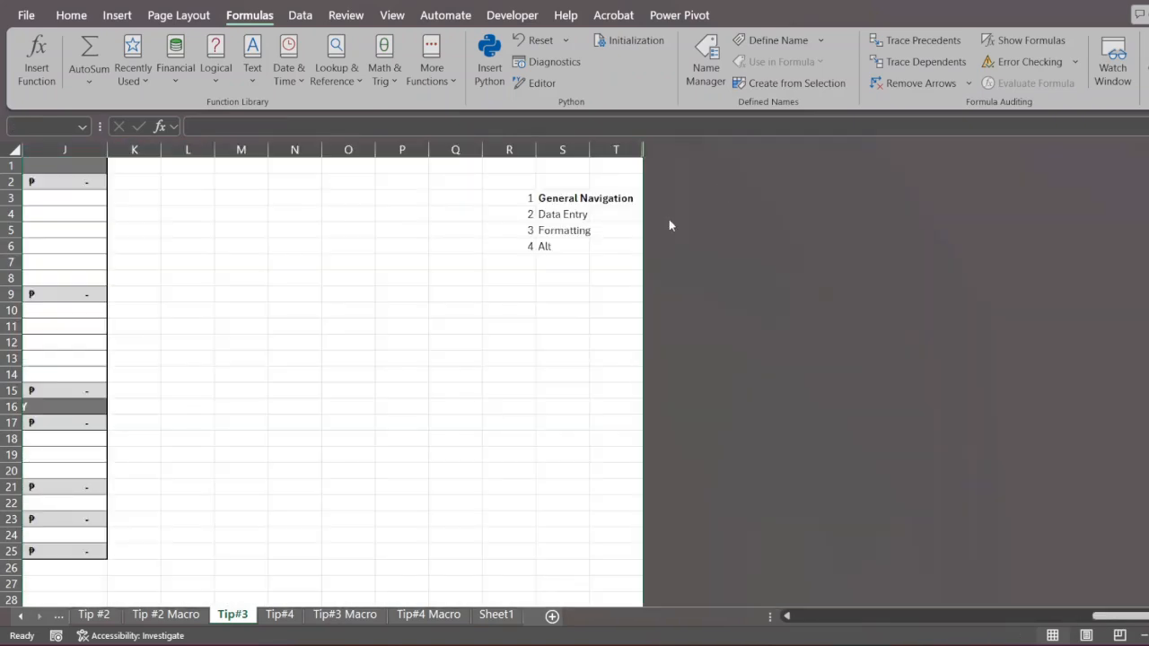
# - Hide all rows from row 27 to the end of the sheet, and restore the hidden rows and columns
pyautogui.click(563, 261)
pyautogui.hscroll(-3, 565, 260)
pyautogui.scroll(-1, 440, 322)
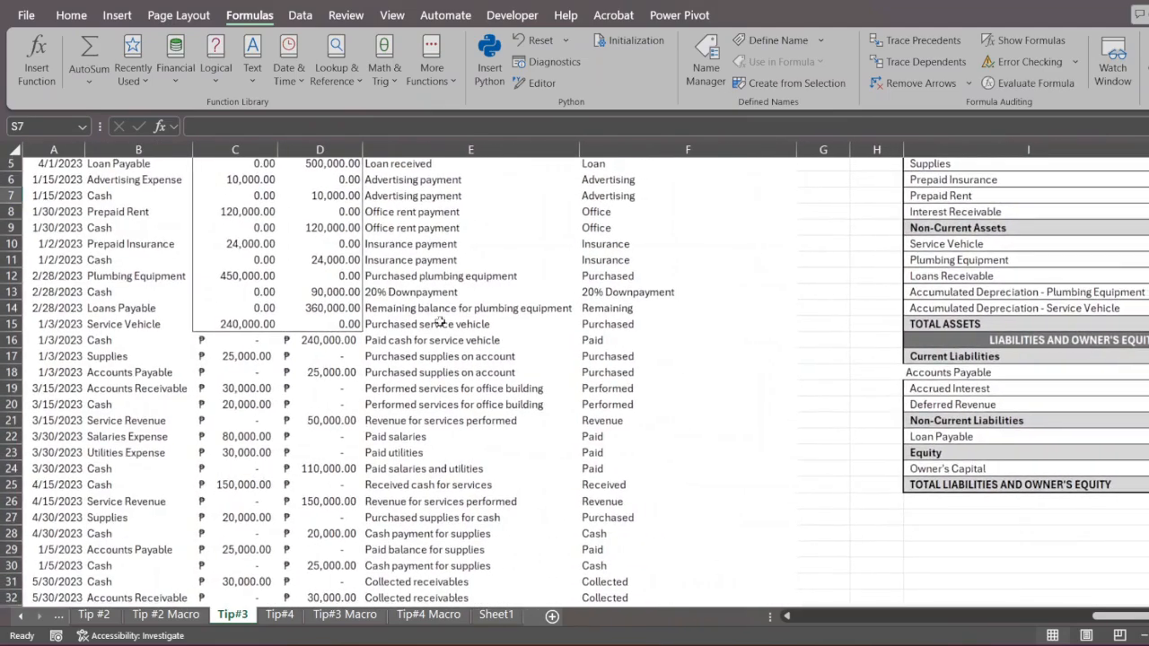
pyautogui.scroll(-3, 692, 413)
pyautogui.click(955, 355)
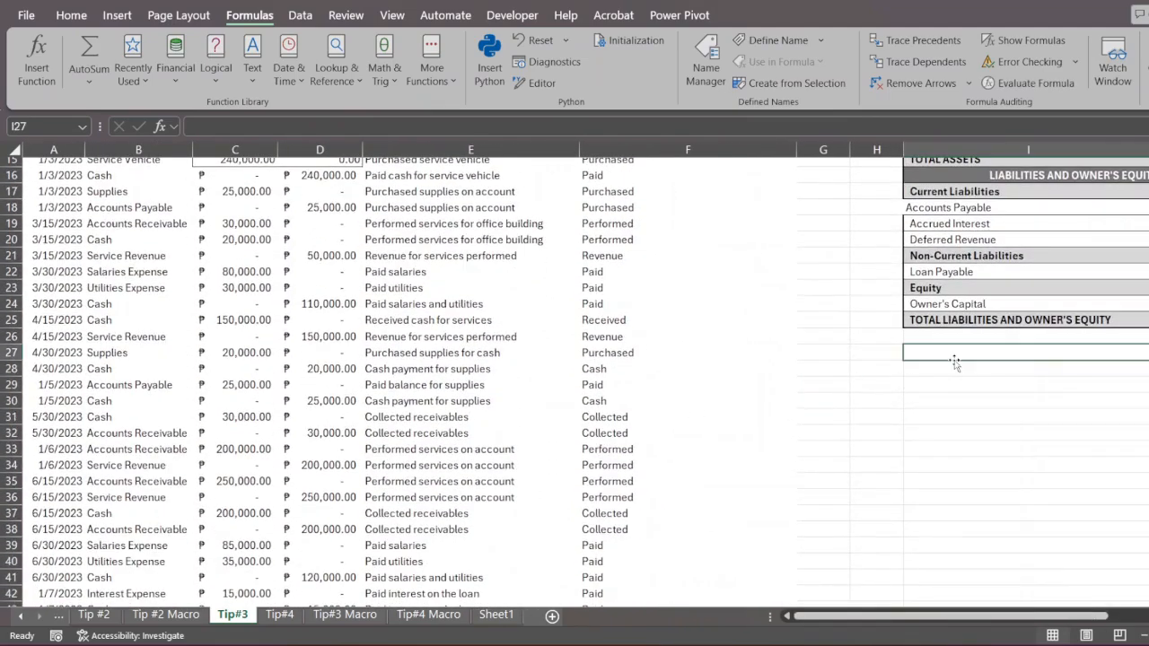
pyautogui.hotkey('ctrl', 'shift', 'Down')
pyautogui.hotkey('ctrl', '9')
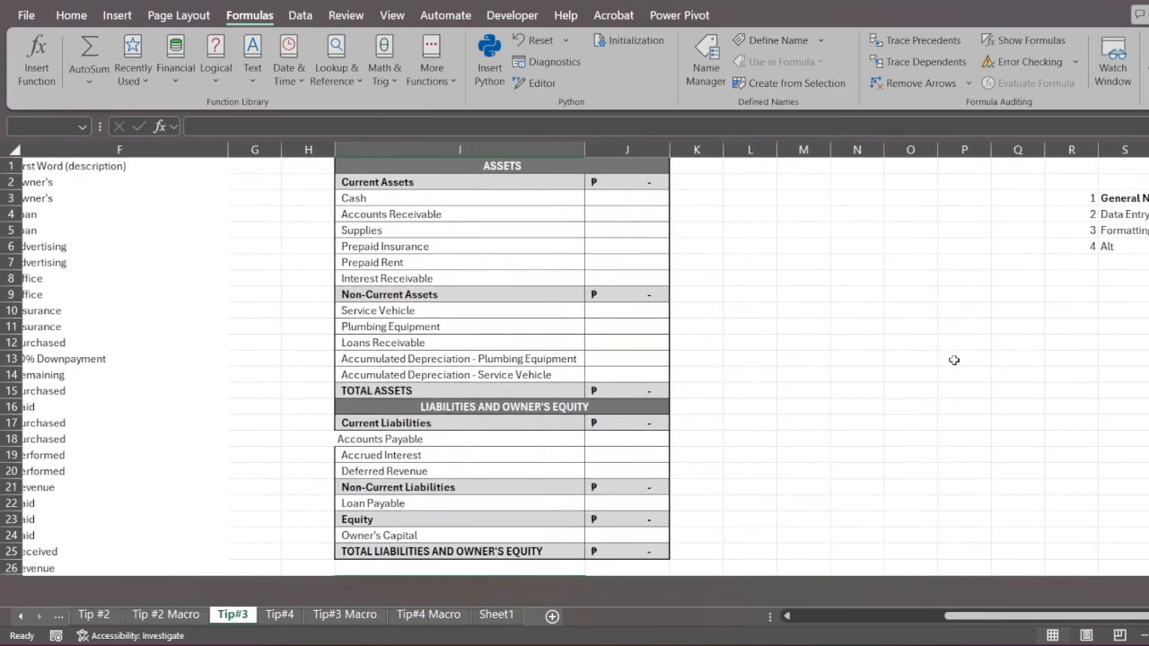
pyautogui.hotkey('ctrl', 'shift', '9')
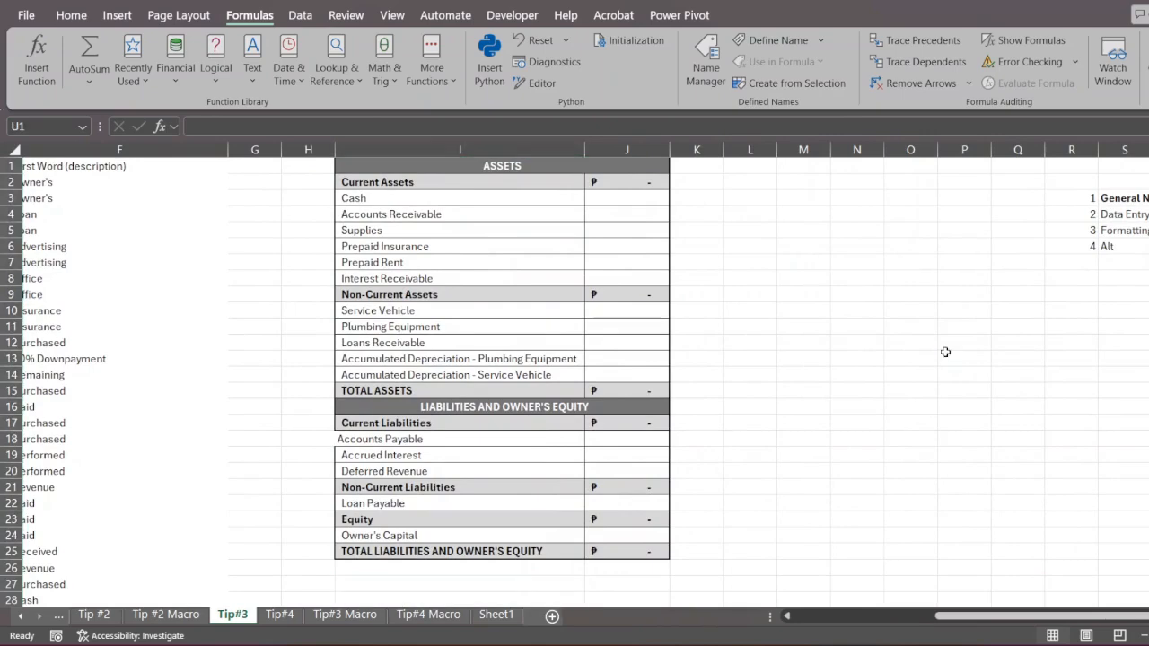
# - Add item 5, Sum, to the topic list in R7:S7 below Alt
pyautogui.click(1072, 259)
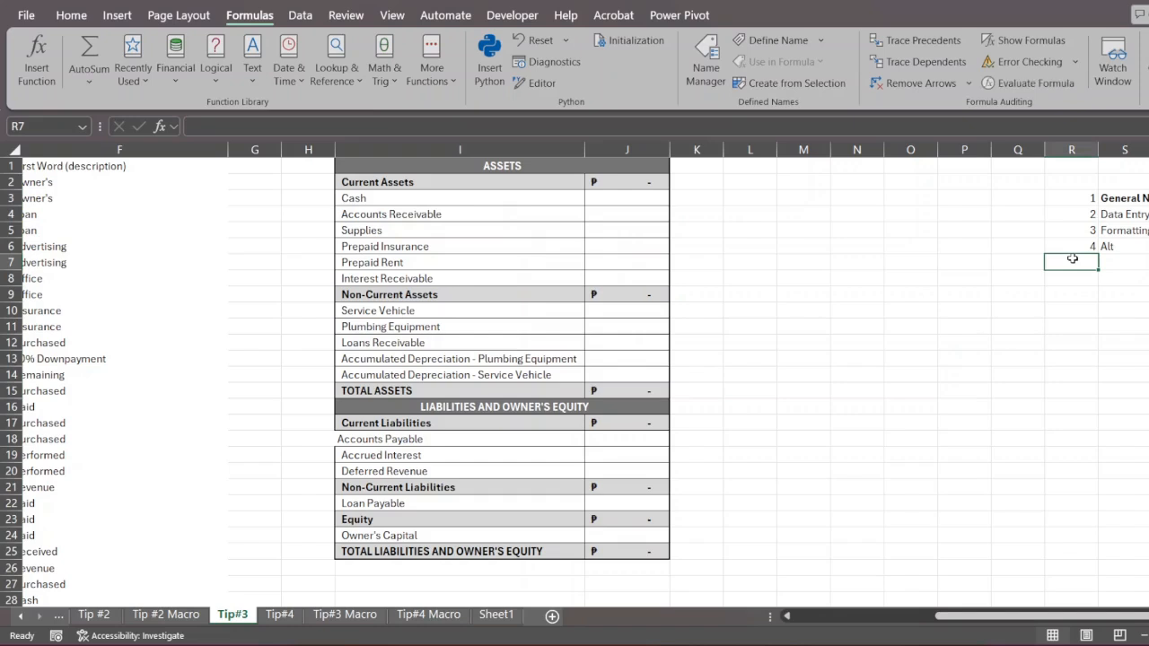
pyautogui.write('5')
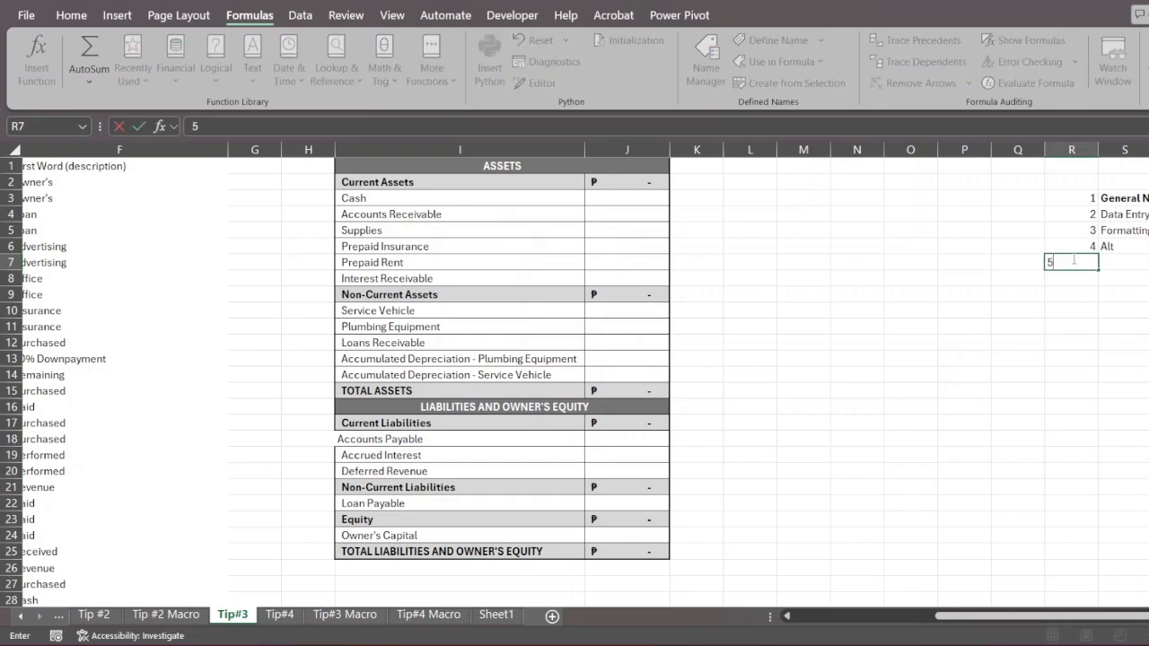
pyautogui.press('Tab')
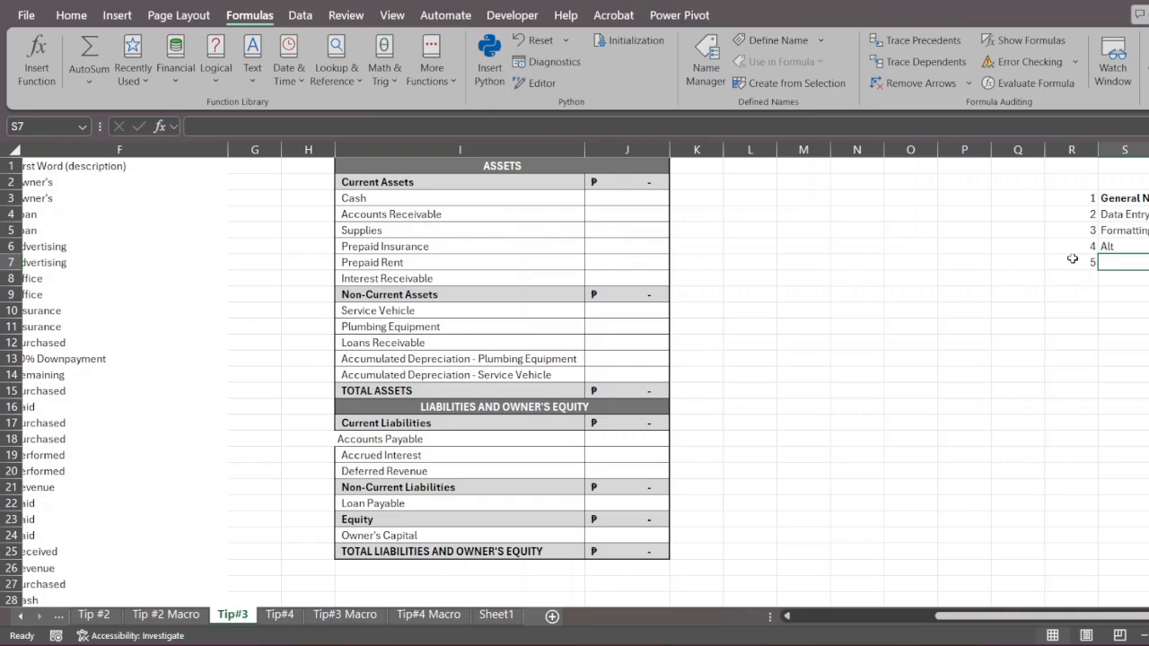
pyautogui.write('Sum')
pyautogui.press('Return')
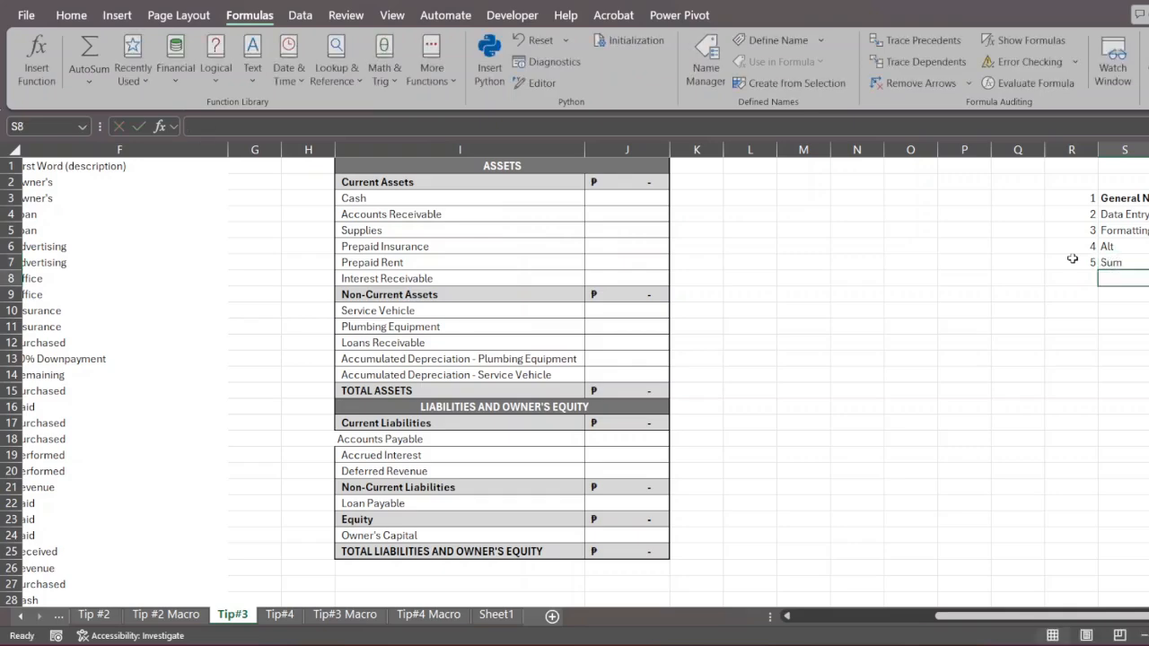
# - Go to cell C80, the first empty cell below the Debit column's last entry
pyautogui.click(976, 258)
pyautogui.hscroll(-6, 976, 259)
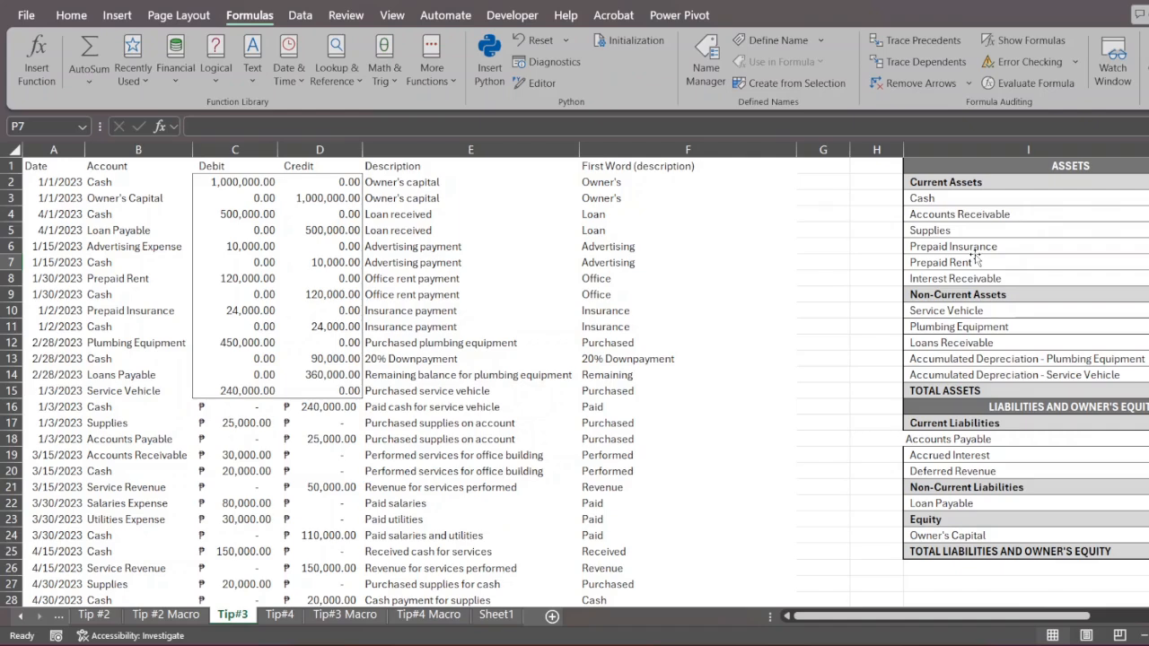
pyautogui.click(282, 378)
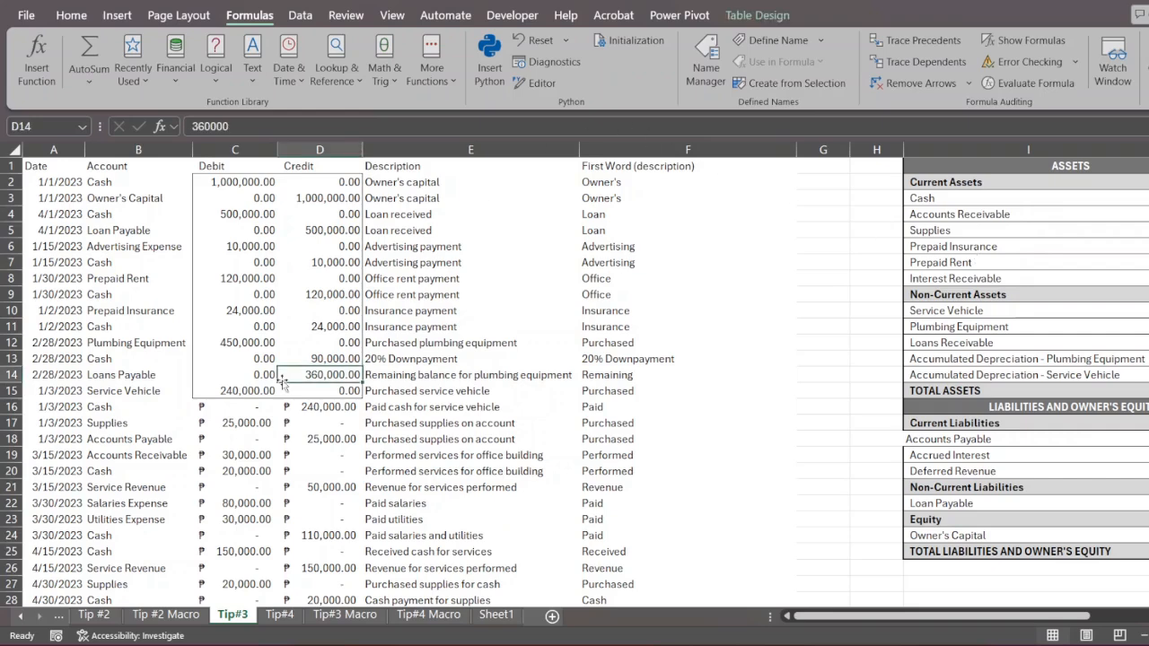
pyautogui.hotkey('ctrl', 'Down')
pyautogui.press('Down')
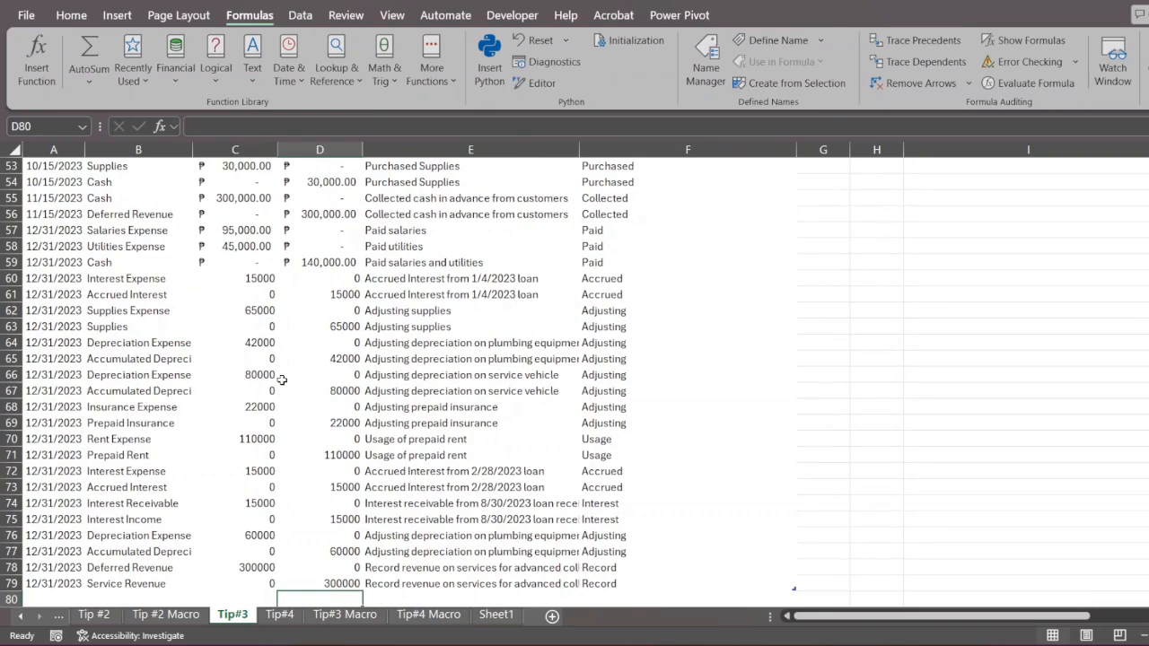
pyautogui.press('Left')
pyautogui.scroll(-2, 282, 380)
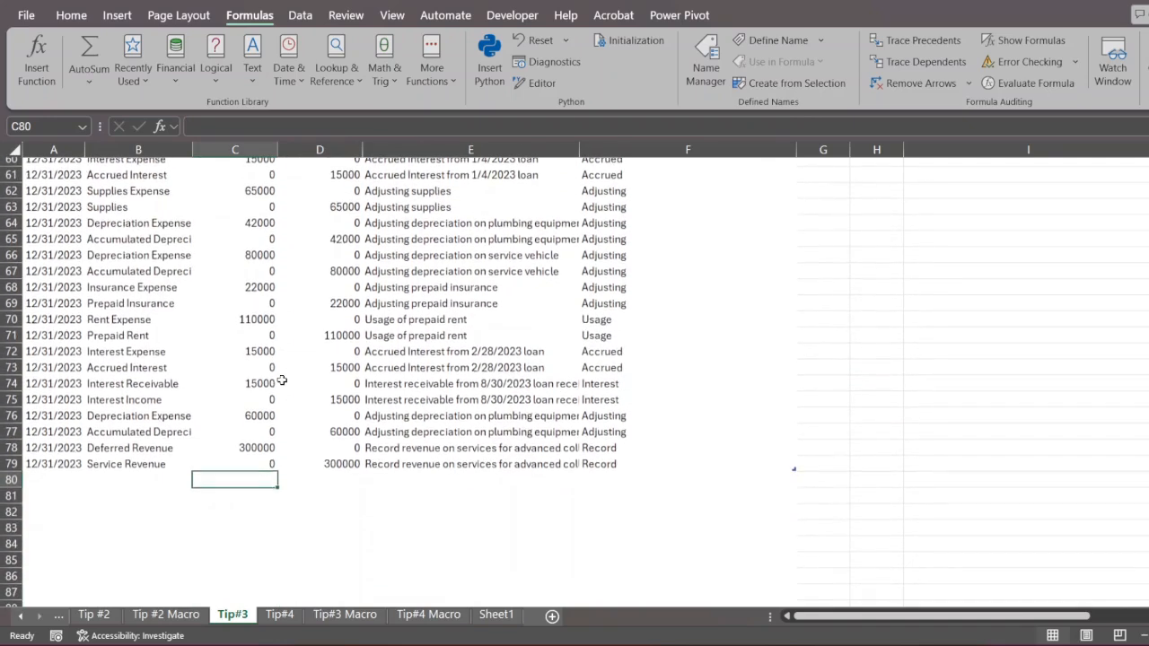
pyautogui.write('=sum')
pyautogui.press('Tab')
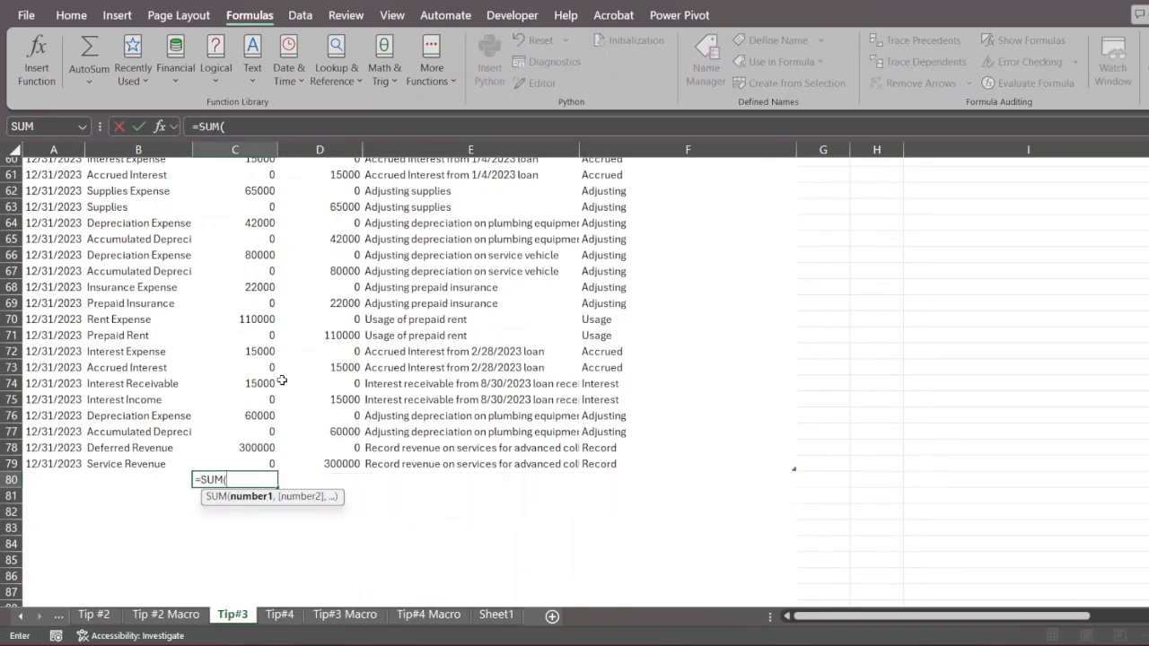
pyautogui.click(248, 464)
pyautogui.moveTo(248, 464); pyautogui.dragTo(243, 329)
pyautogui.press('Escape')
# - AutoSum the Debit column in C80 and the Credit column in D80
pyautogui.scroll(-3, 236, 360)
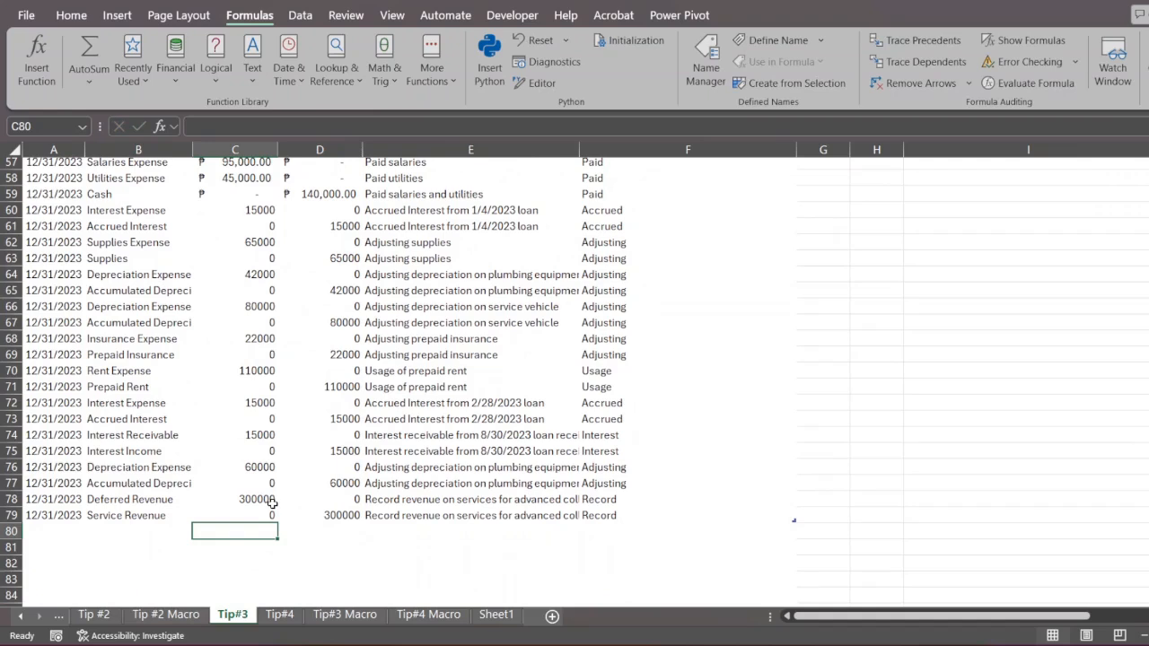
pyautogui.hotkey('alt', '=')
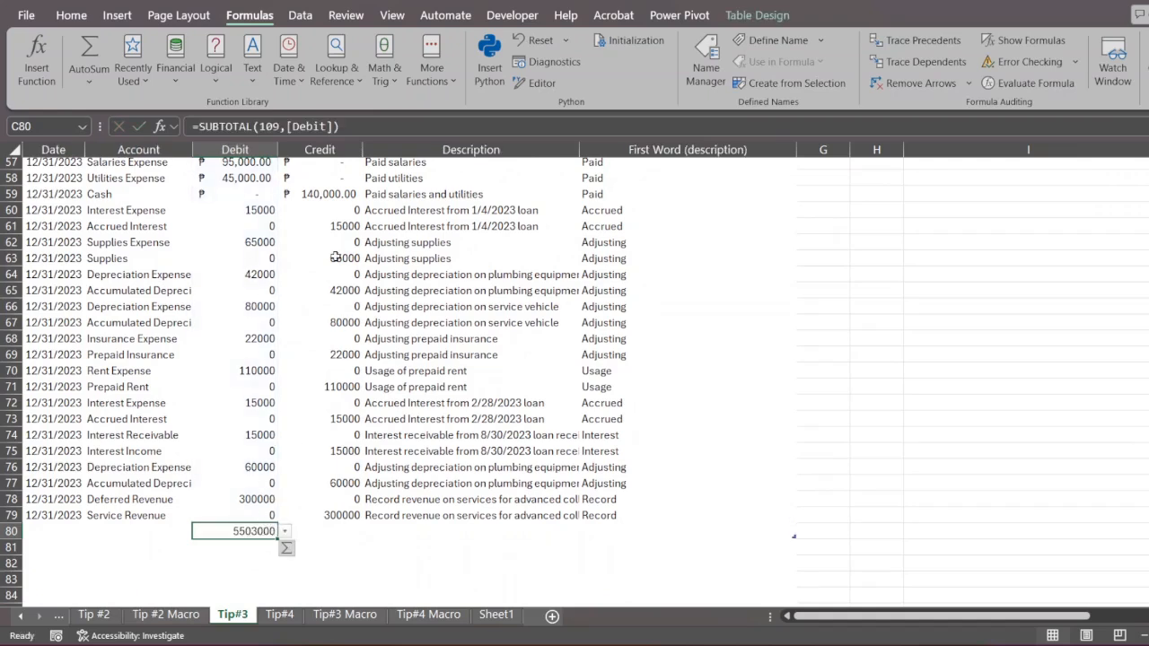
pyautogui.click(320, 529)
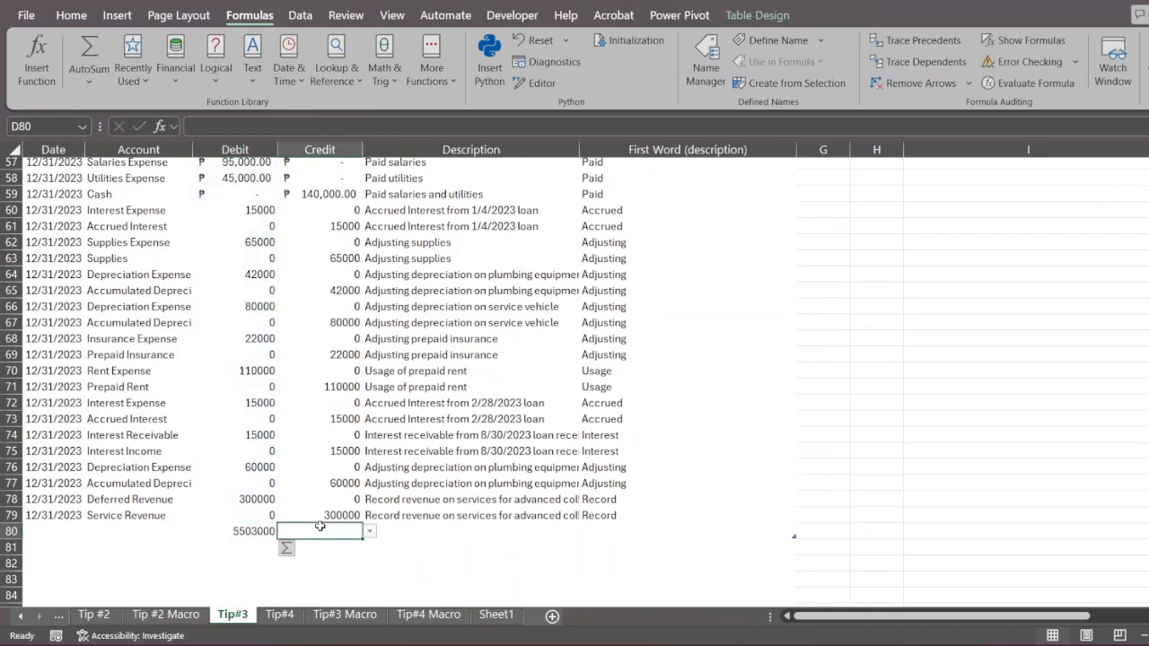
pyautogui.hotkey('alt', '=')
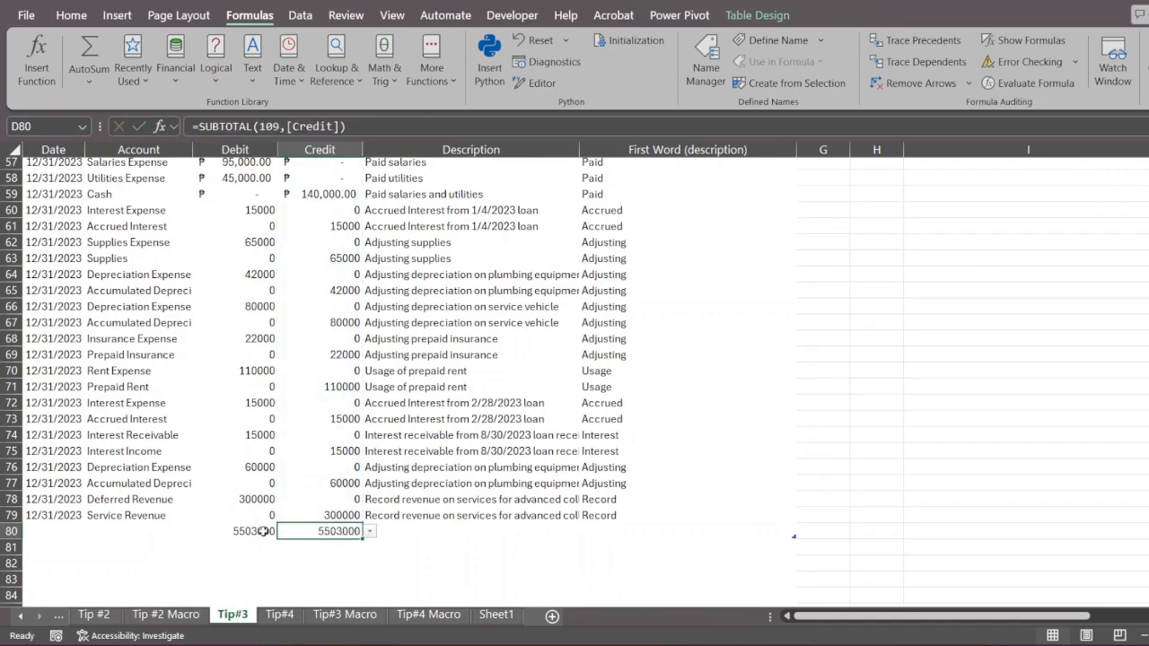
# - Format the Debit and Credit totals in C80:D80 as numbers with thousands separators and two decimals
pyautogui.moveTo(263, 532); pyautogui.dragTo(309, 535)
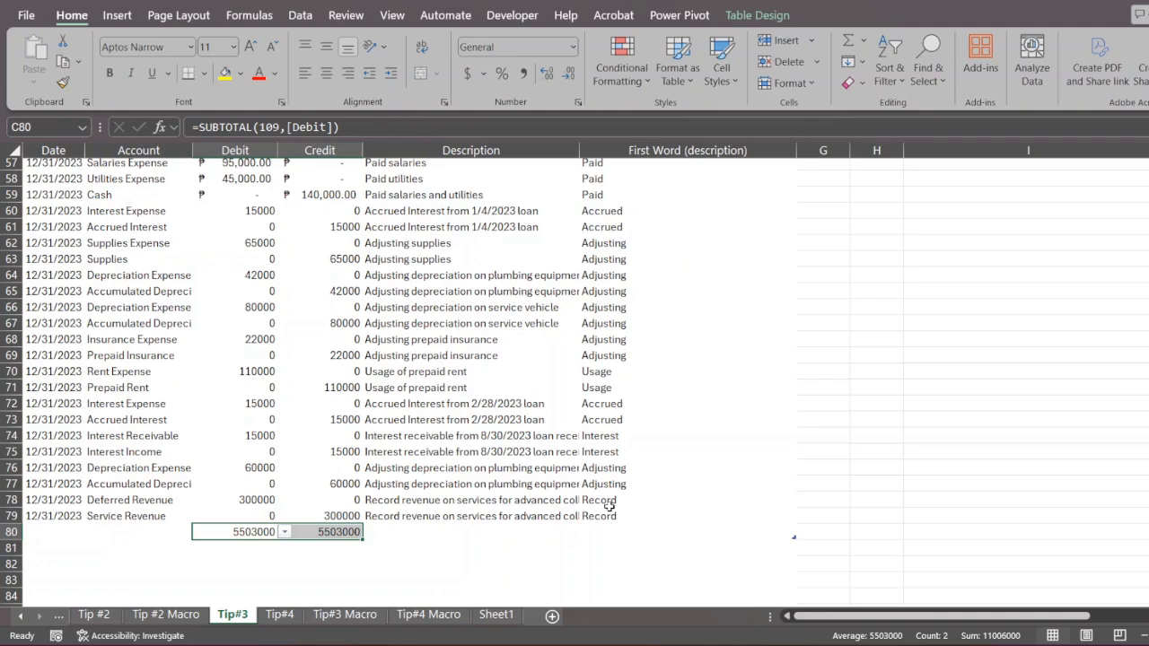
pyautogui.hotkey('ctrl', 'shift', '3')
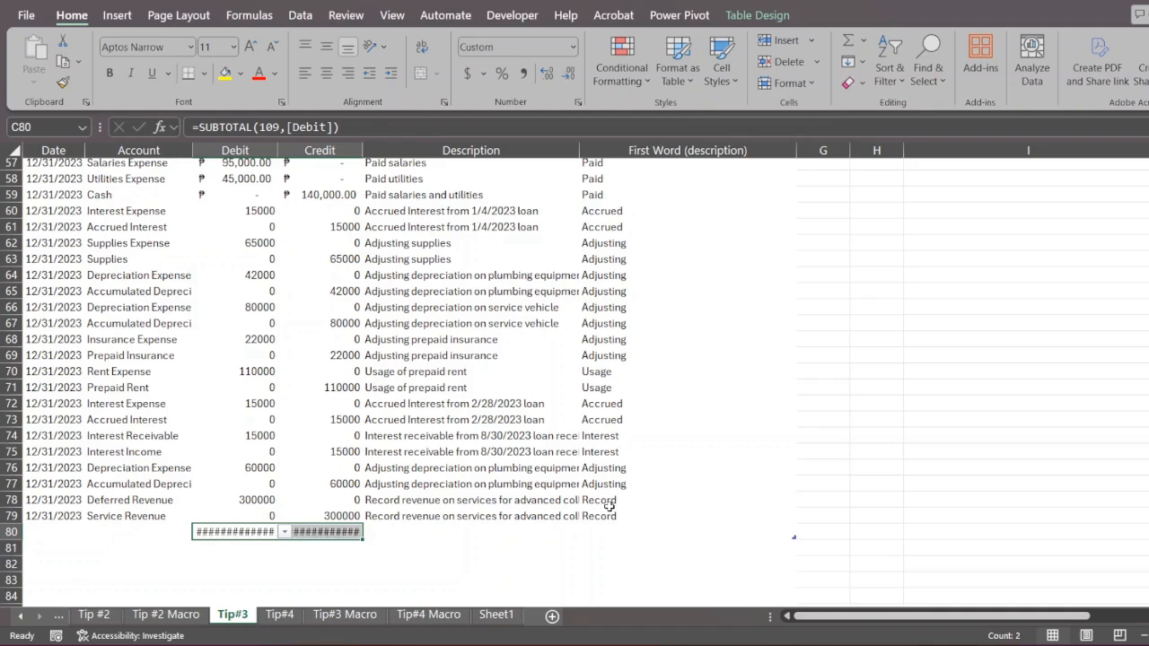
pyautogui.hotkey('ctrl', 'shift', '1')
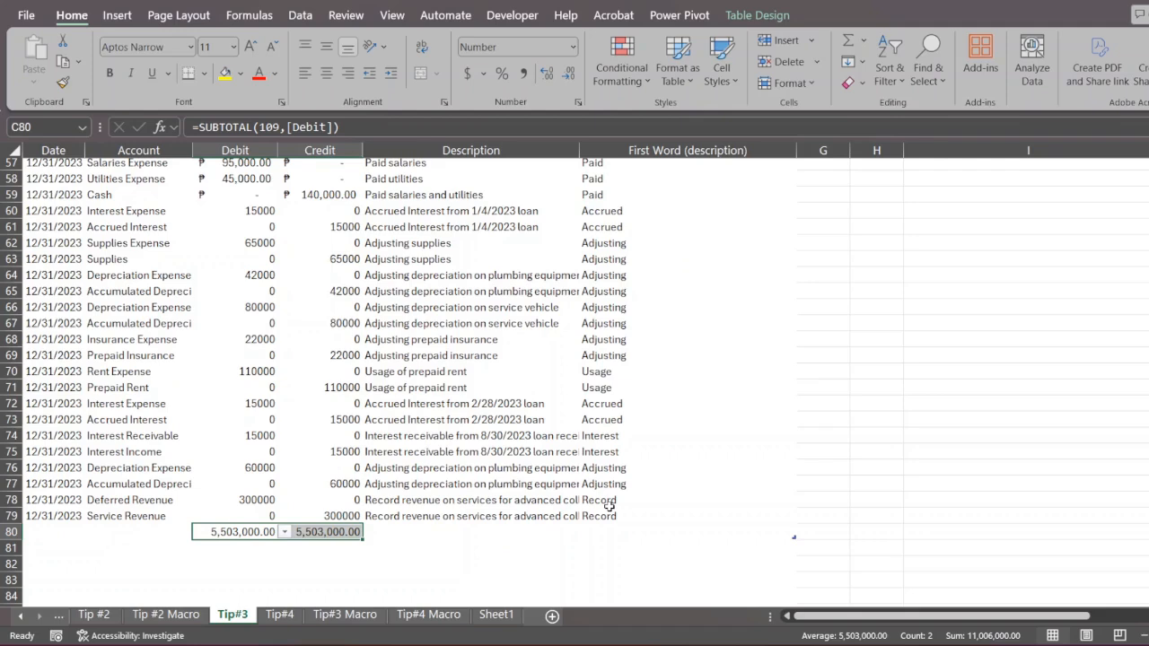
pyautogui.click(610, 501)
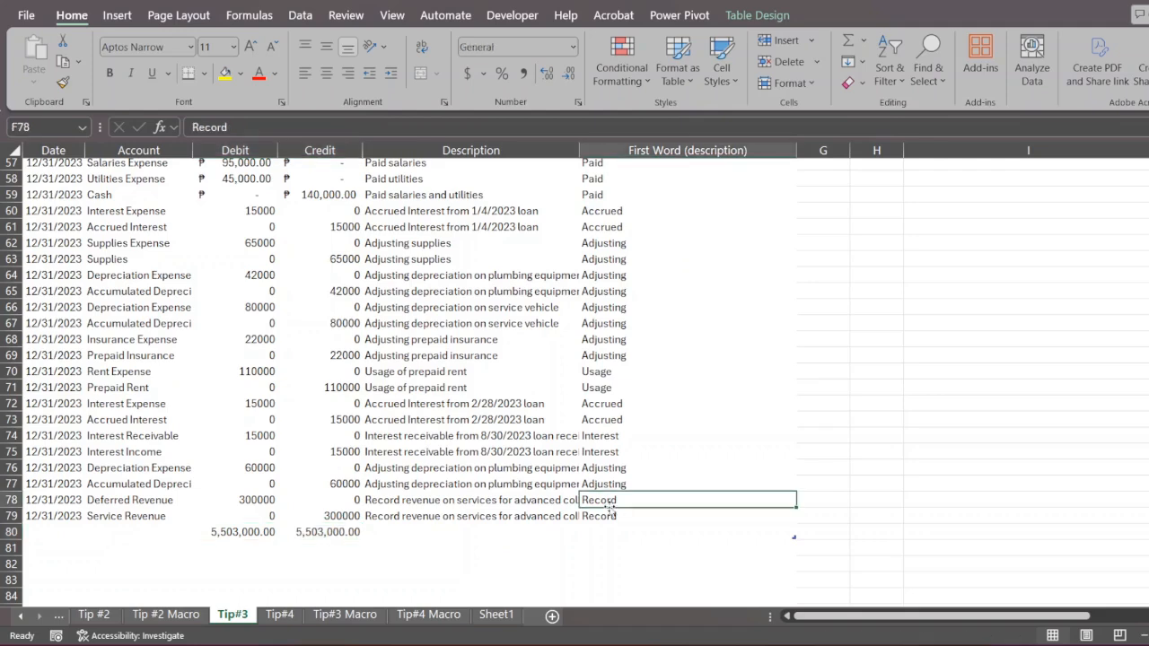